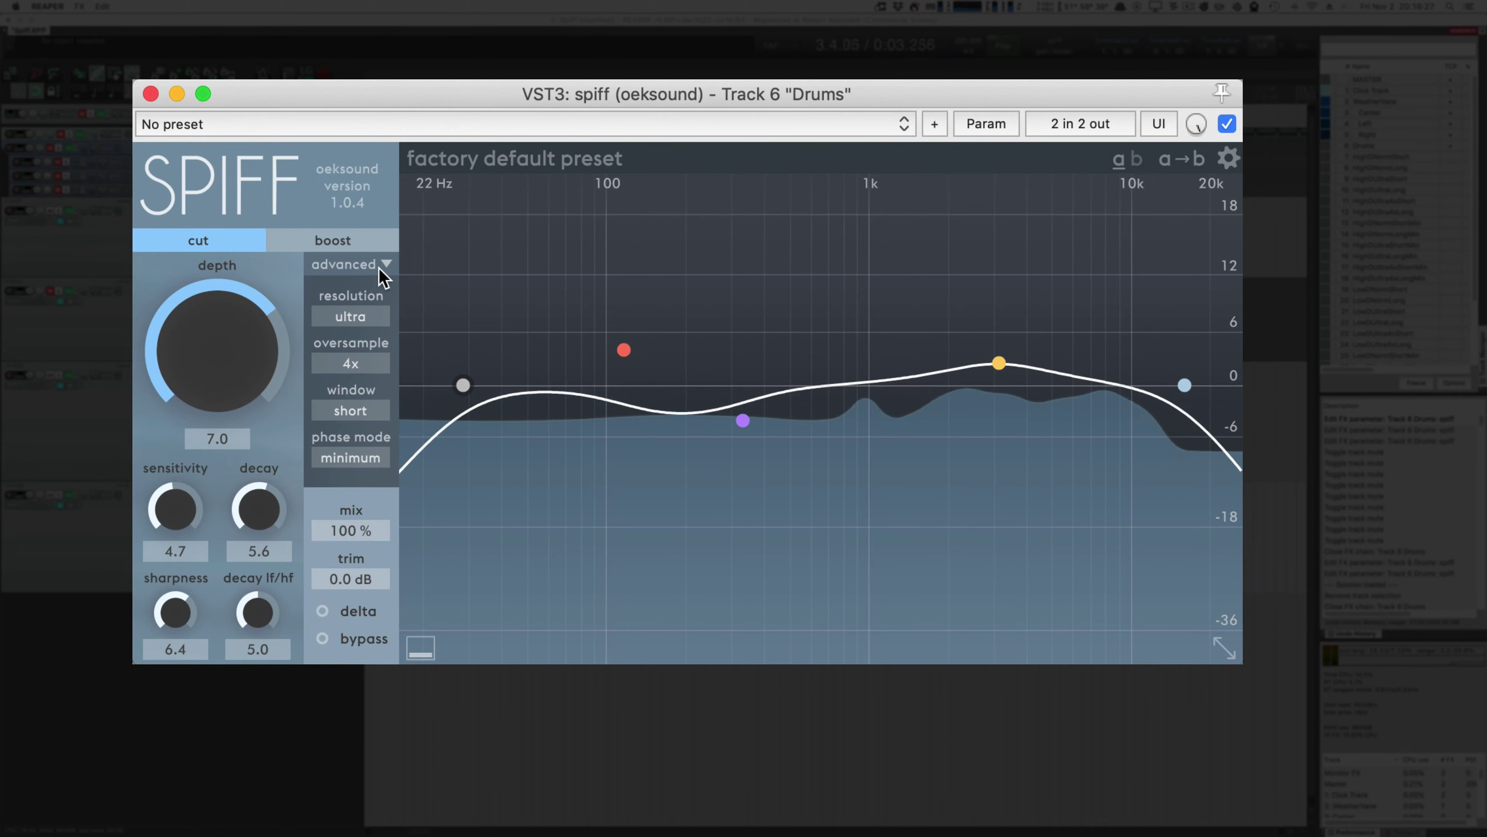
# Step: Switch spiff to boost with decay 8.2 and sharpness and decay lf/hf at 10.0, then show the stereo settings
pyautogui.click(317, 243)
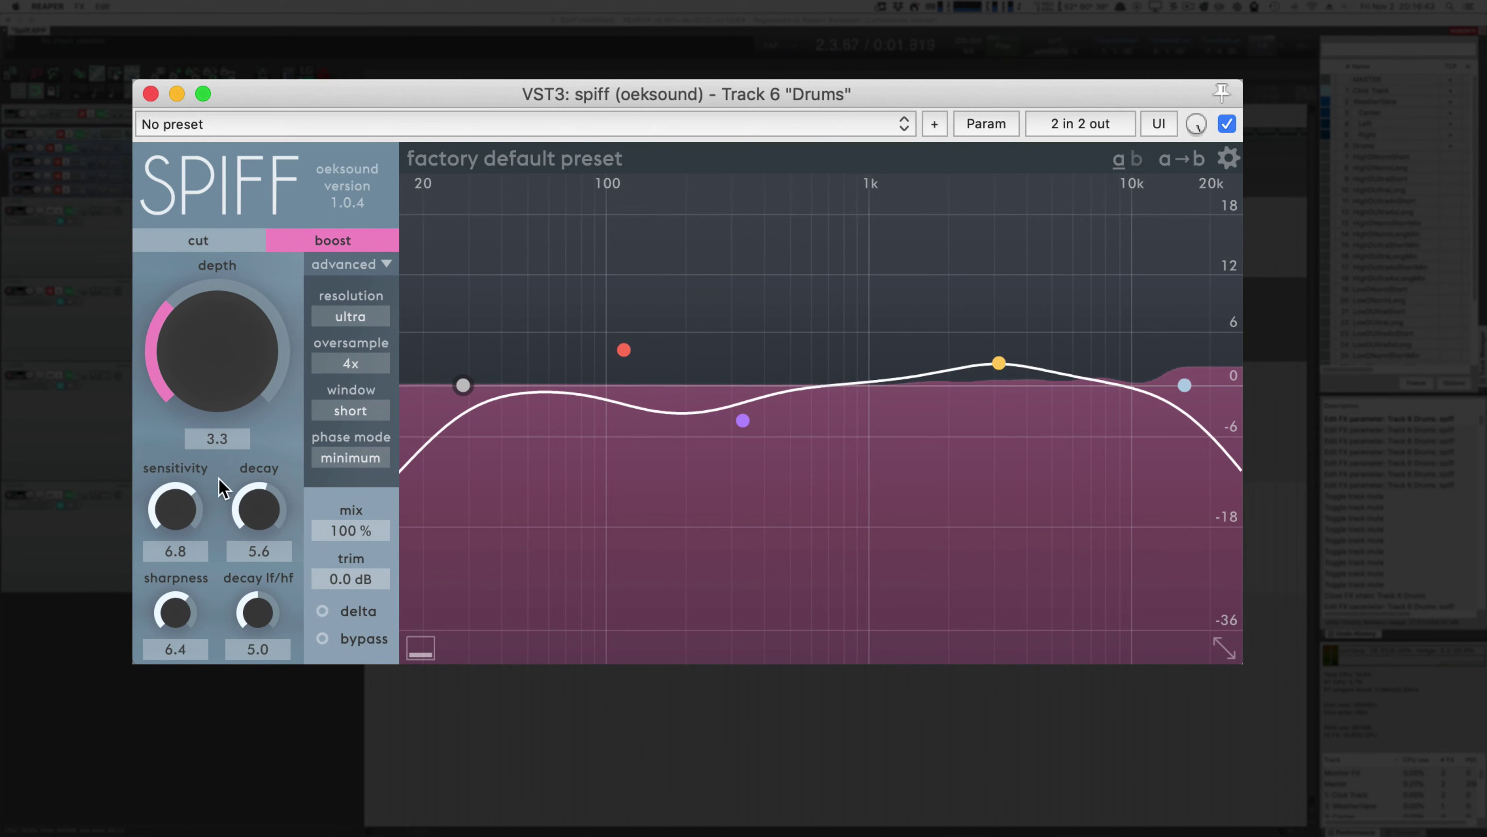
pyautogui.moveTo(258, 490); pyautogui.dragTo(249, 421)
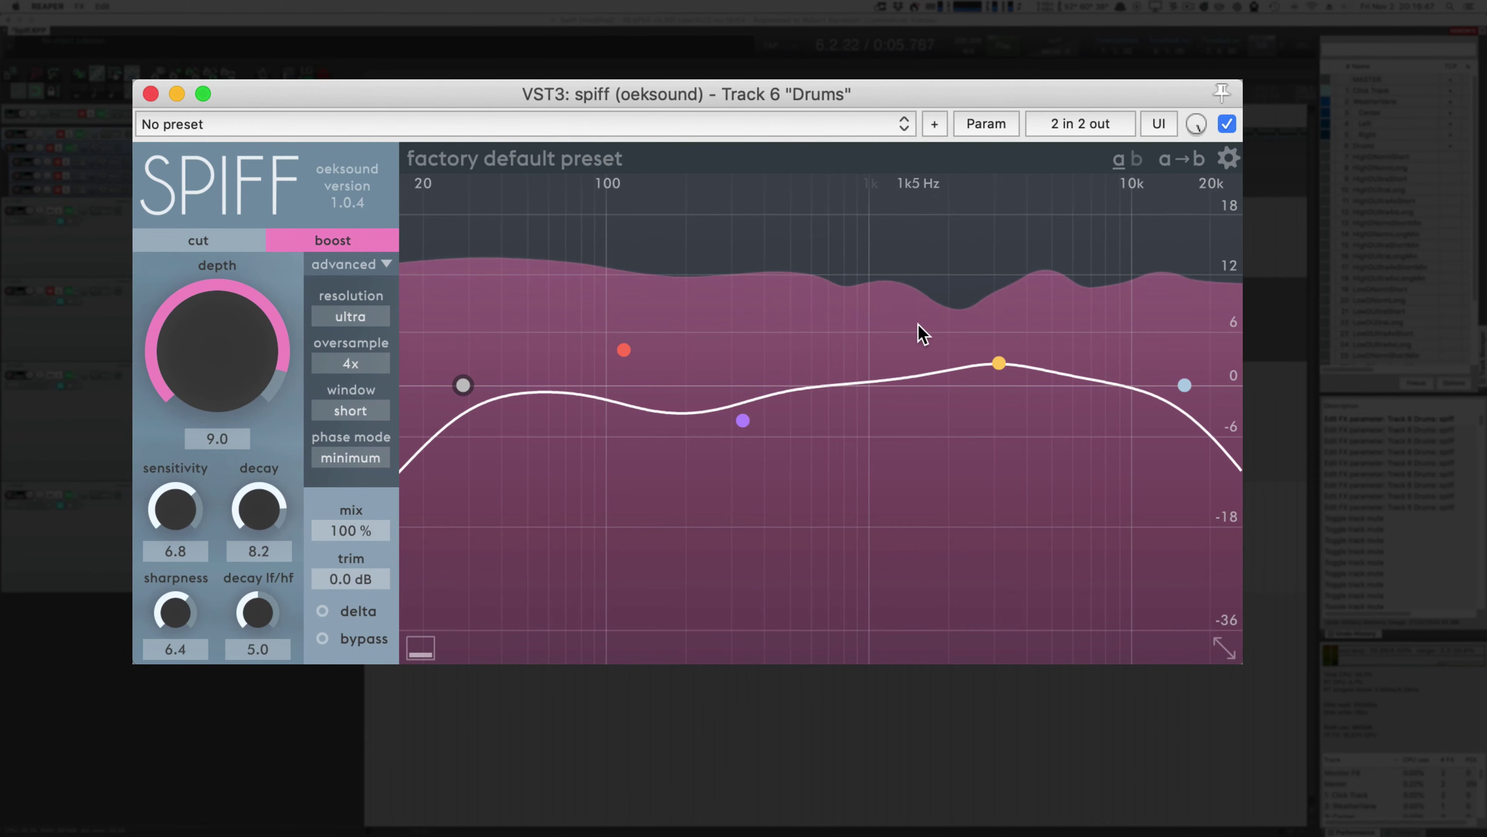
pyautogui.moveTo(175, 633); pyautogui.dragTo(156, 495)
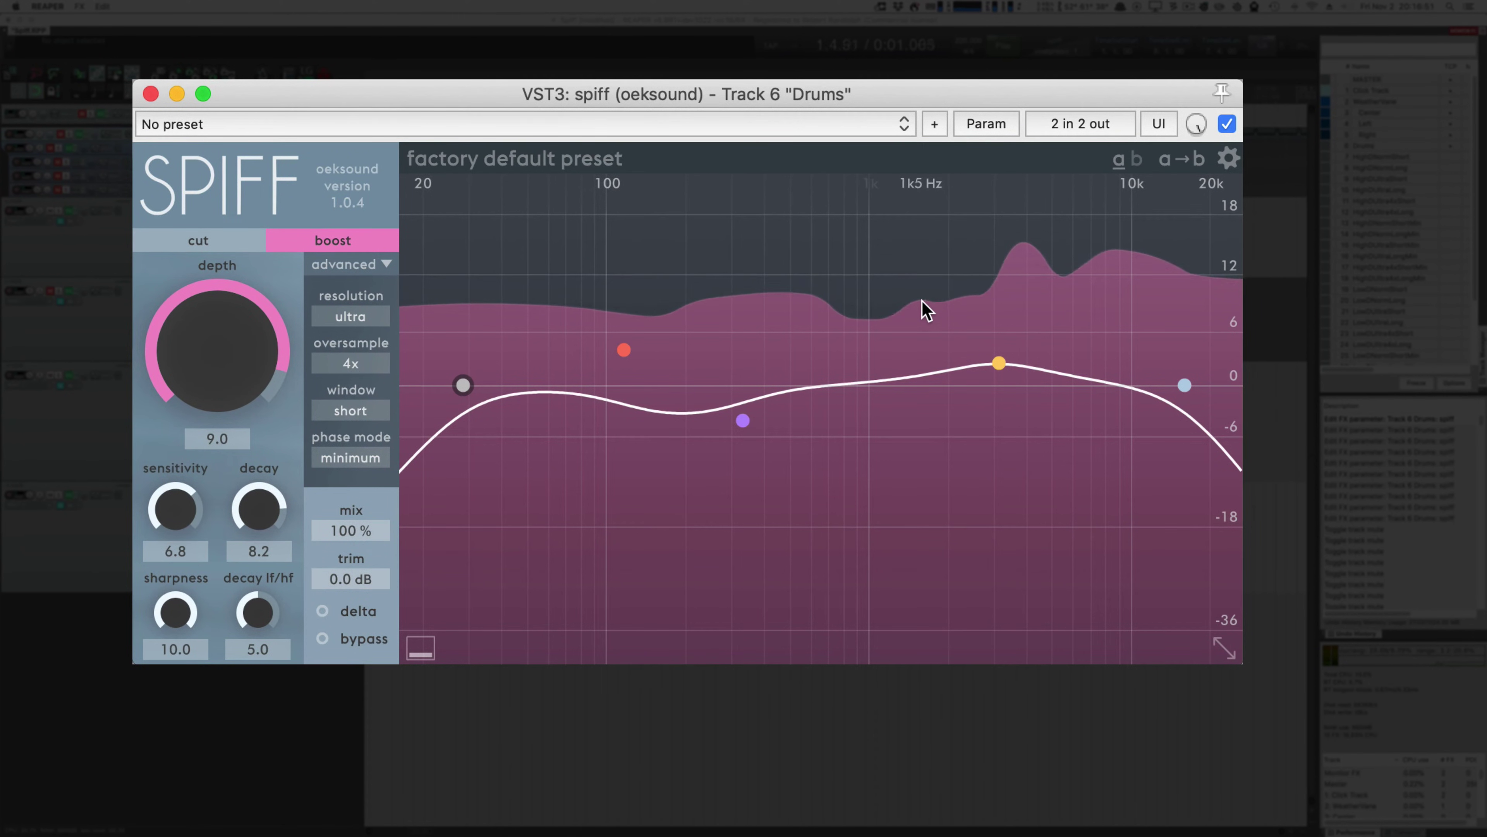
pyautogui.moveTo(254, 612); pyautogui.dragTo(242, 673)
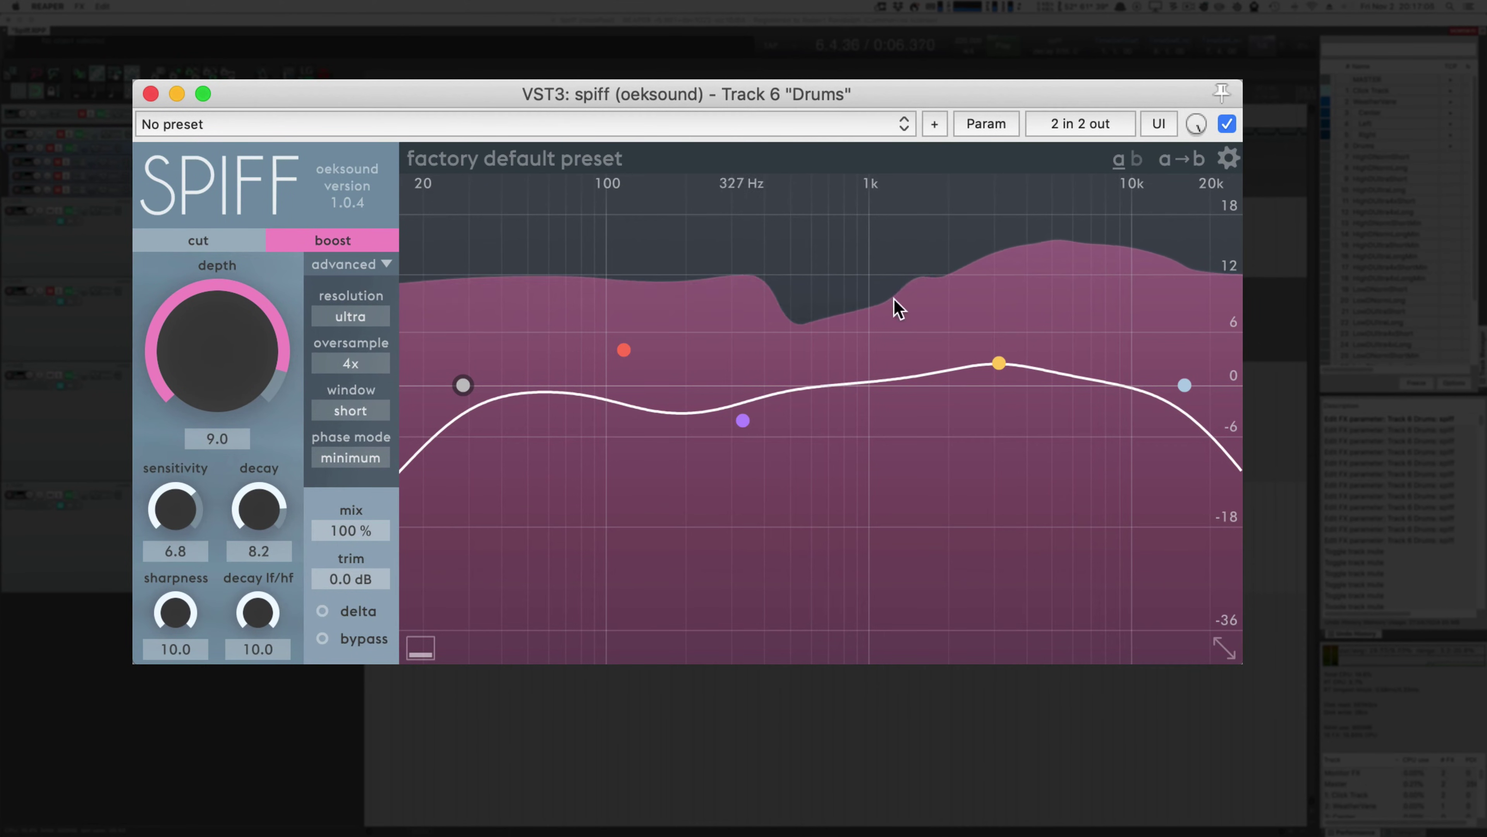
pyautogui.click(349, 264)
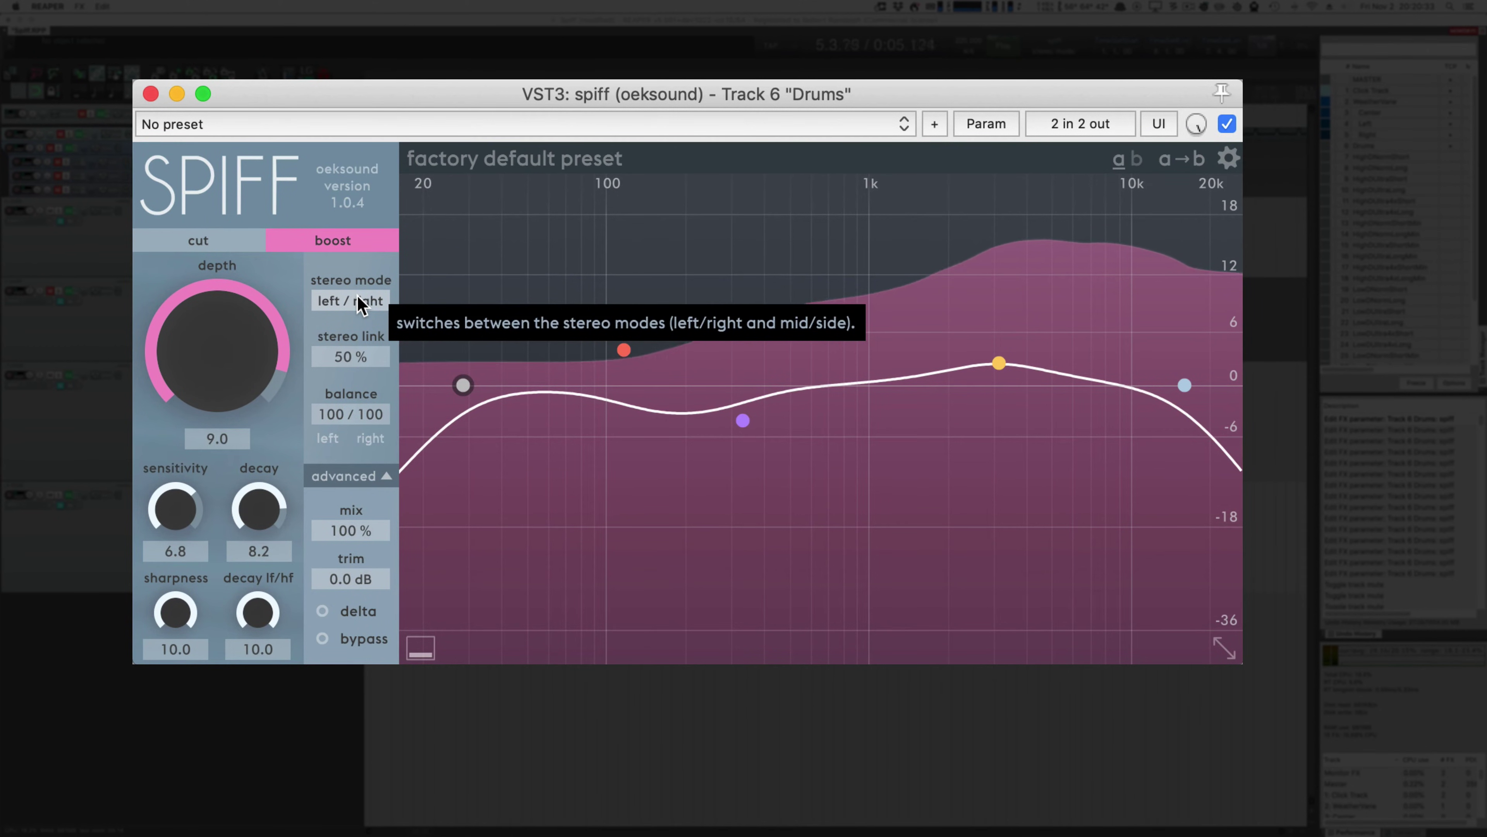
# Step: Set stereo mode to mid/side with 0% stereo link and balance at side only, keeping mix at 100%
pyautogui.click(357, 302)
pyautogui.click(355, 342)
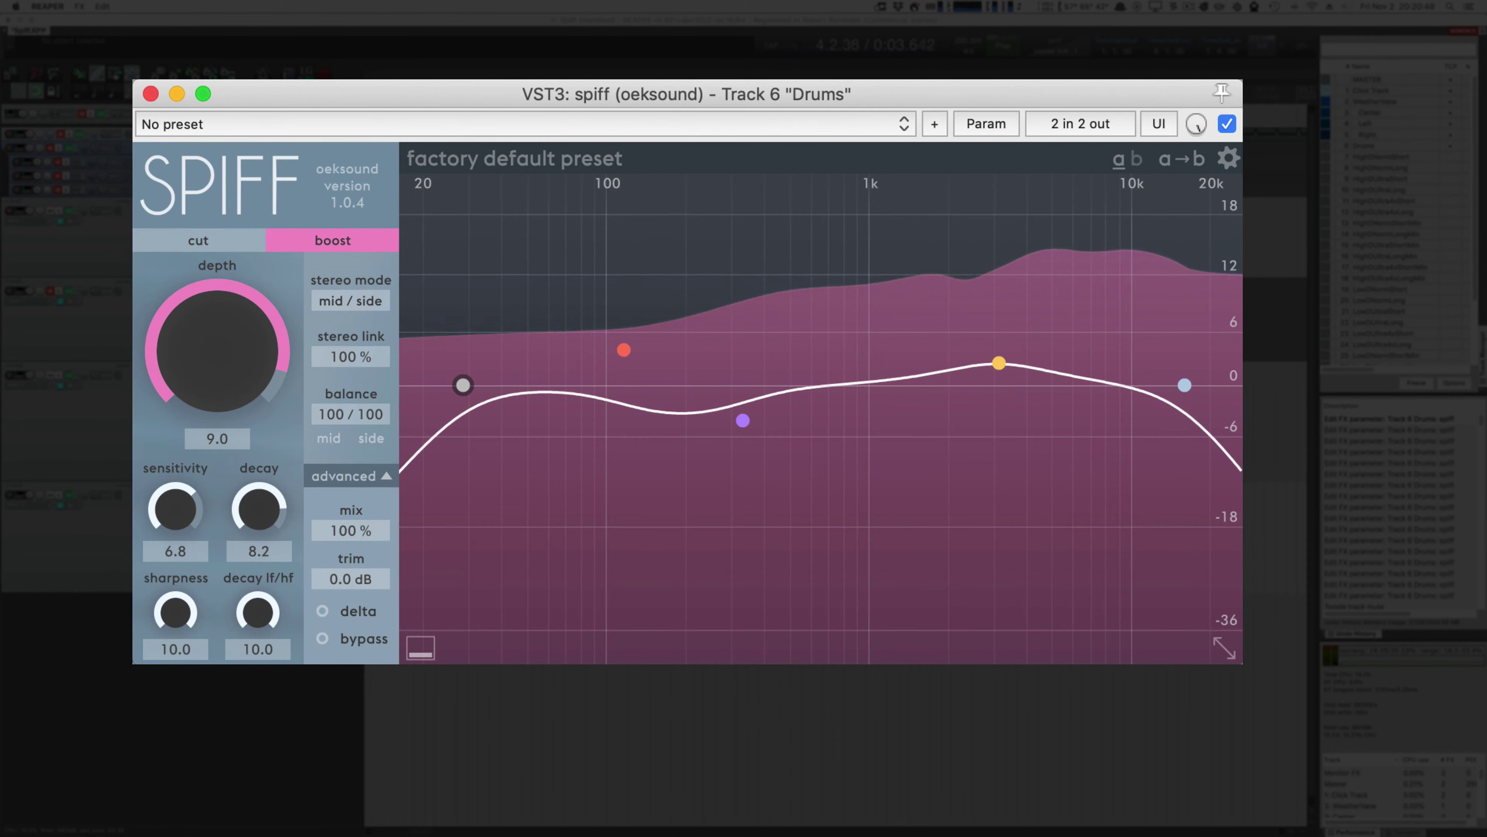
pyautogui.moveTo(321, 340); pyautogui.dragTo(324, 692)
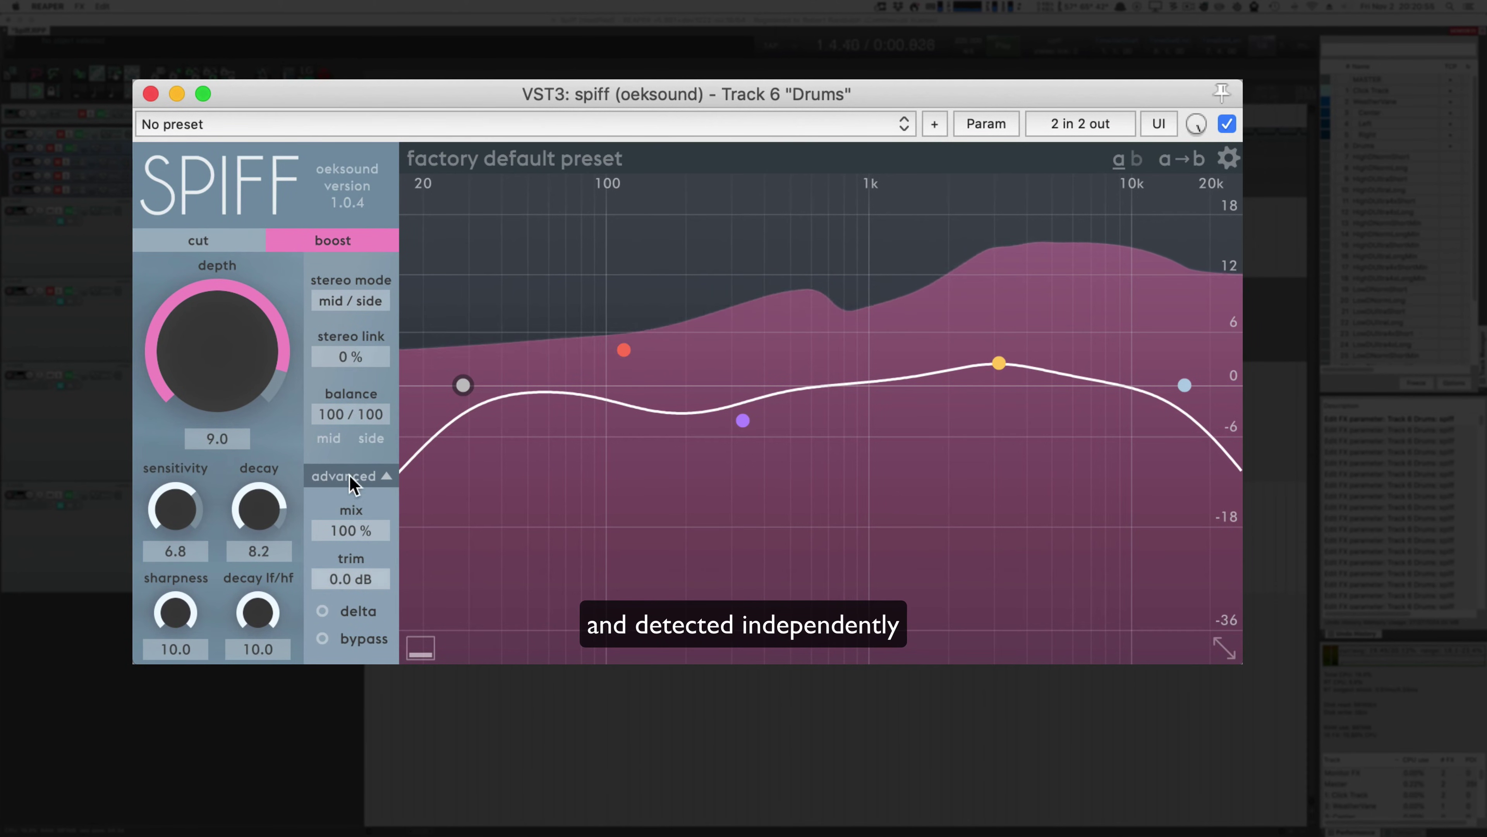
pyautogui.moveTo(357, 414); pyautogui.dragTo(357, 486)
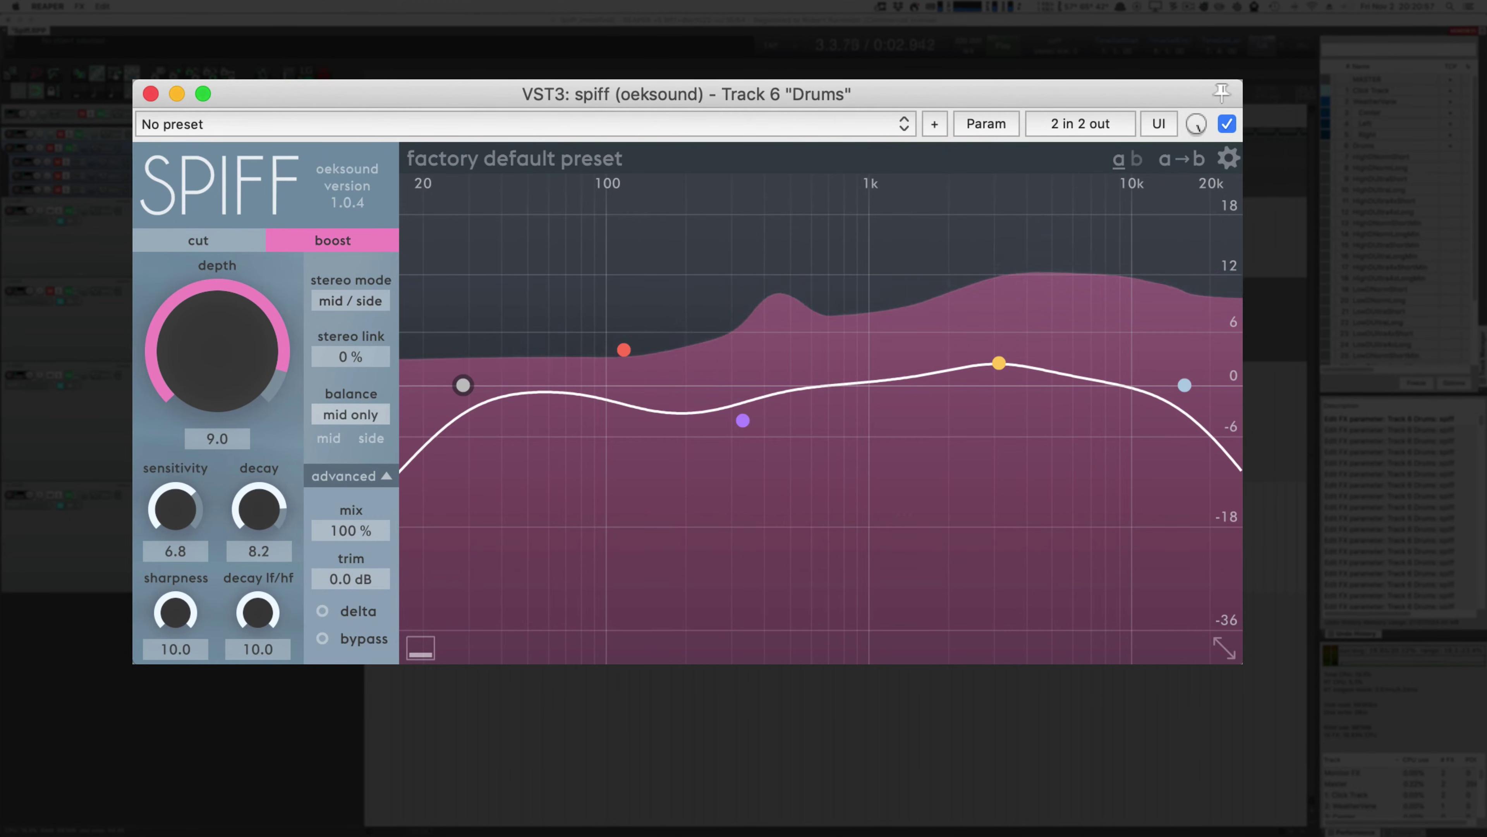
pyautogui.moveTo(351, 415); pyautogui.dragTo(351, 275)
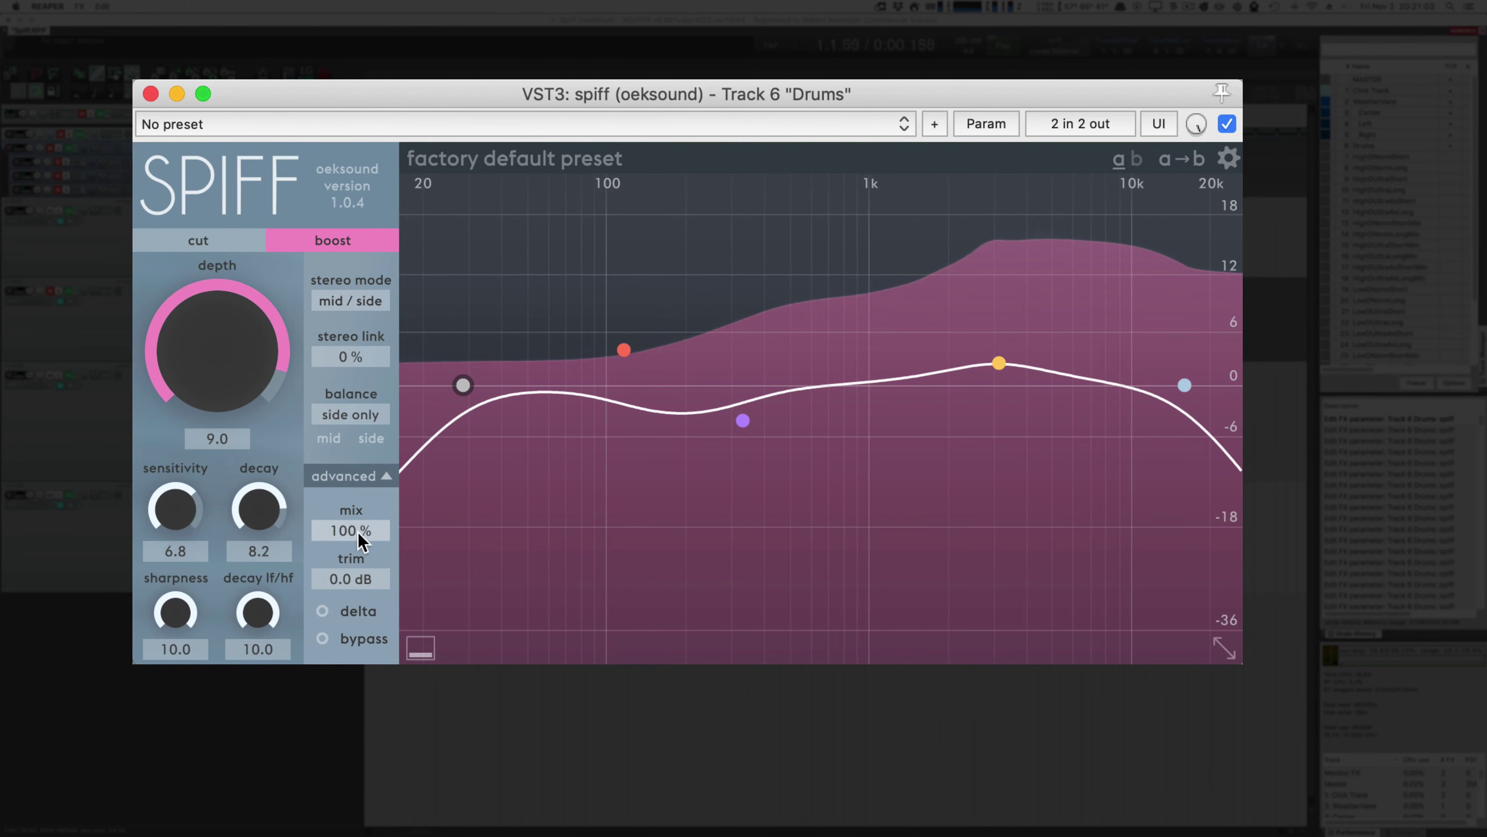
pyautogui.moveTo(358, 530); pyautogui.dragTo(375, 415)
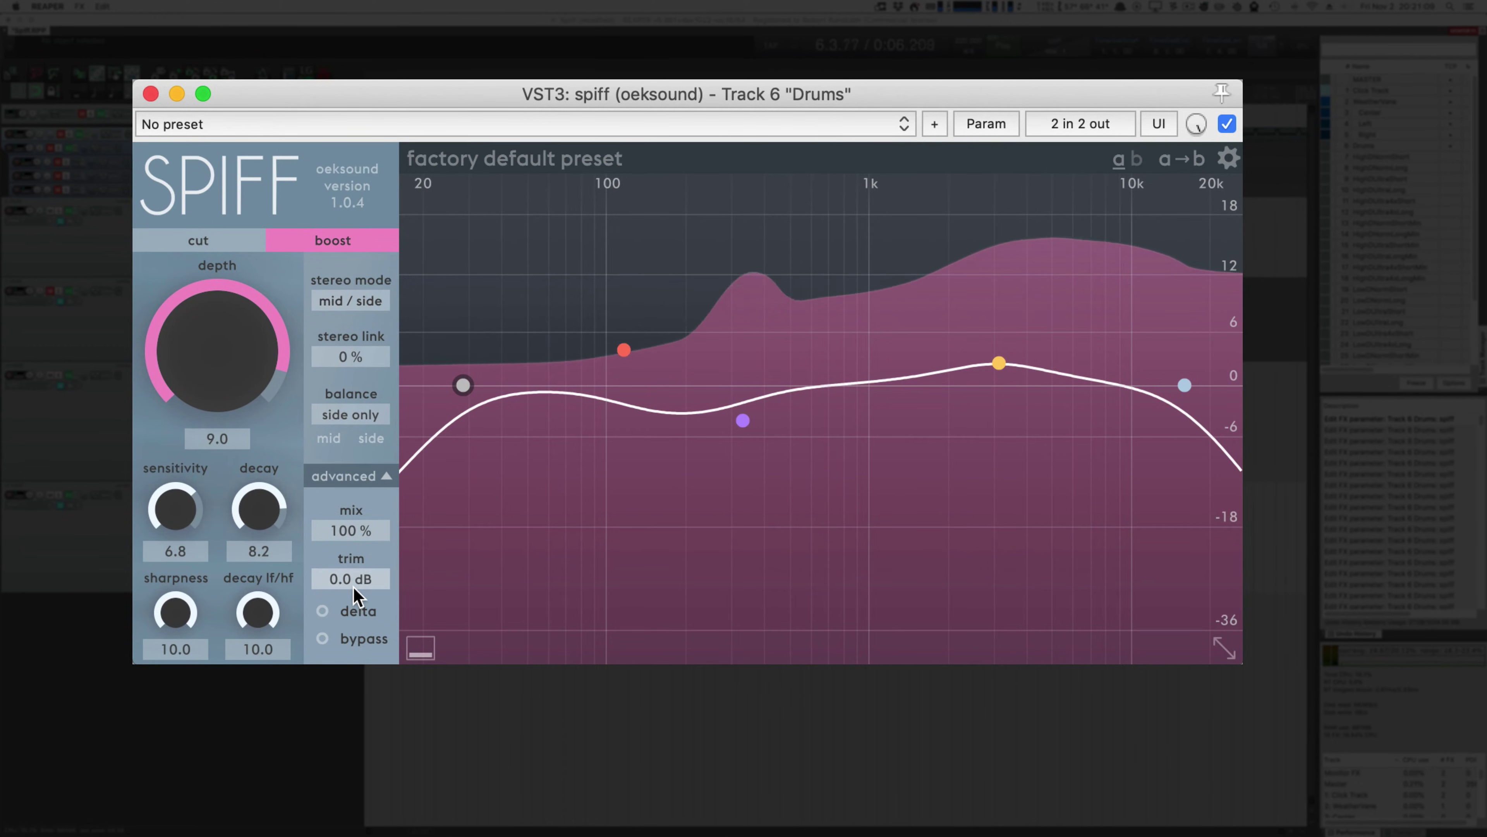
# Step: Toggle bypass on and off to compare, then enable delta listening
pyautogui.click(351, 642)
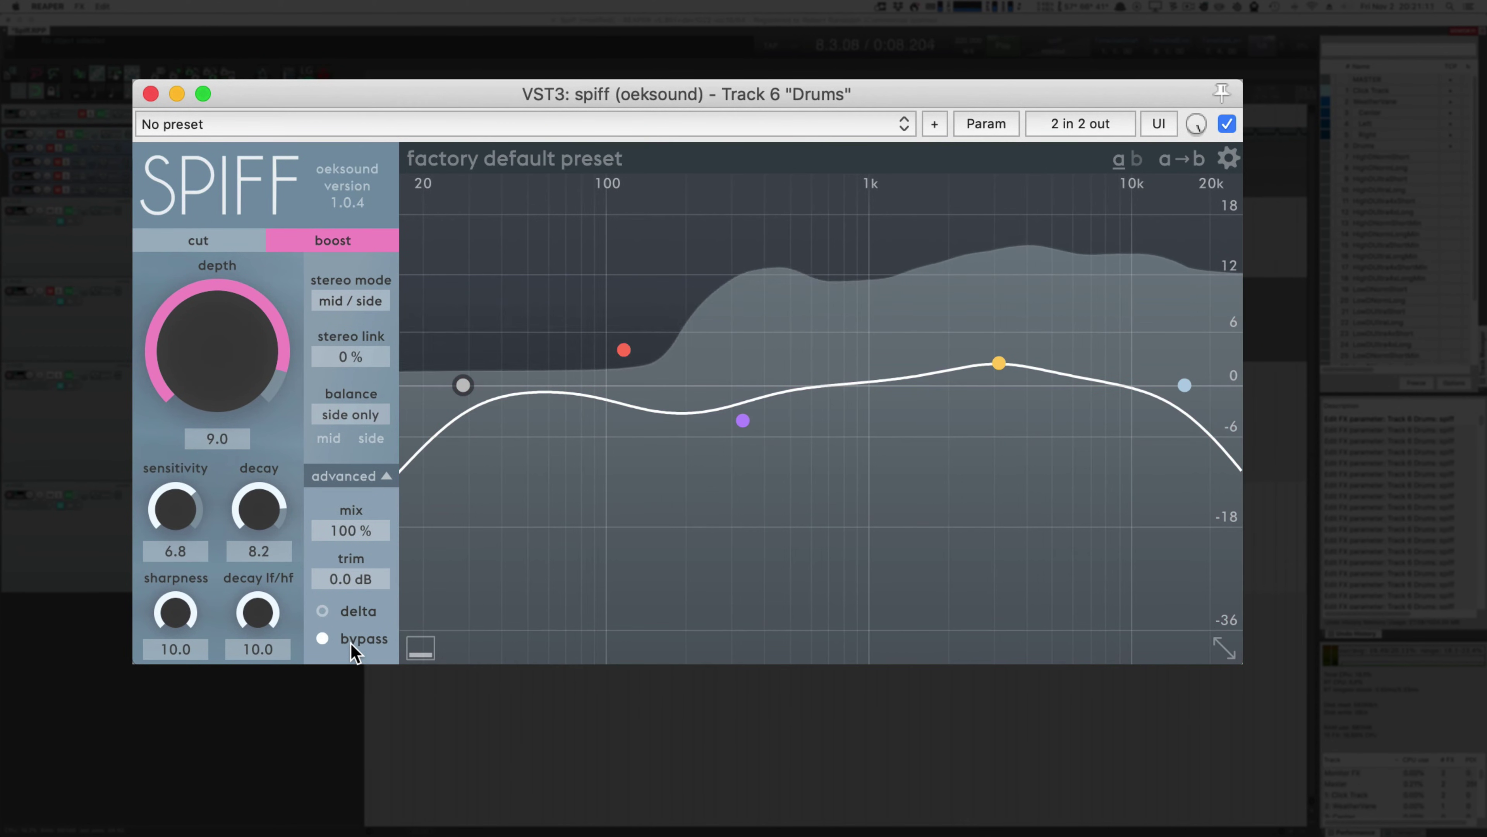
pyautogui.click(352, 642)
pyautogui.click(354, 611)
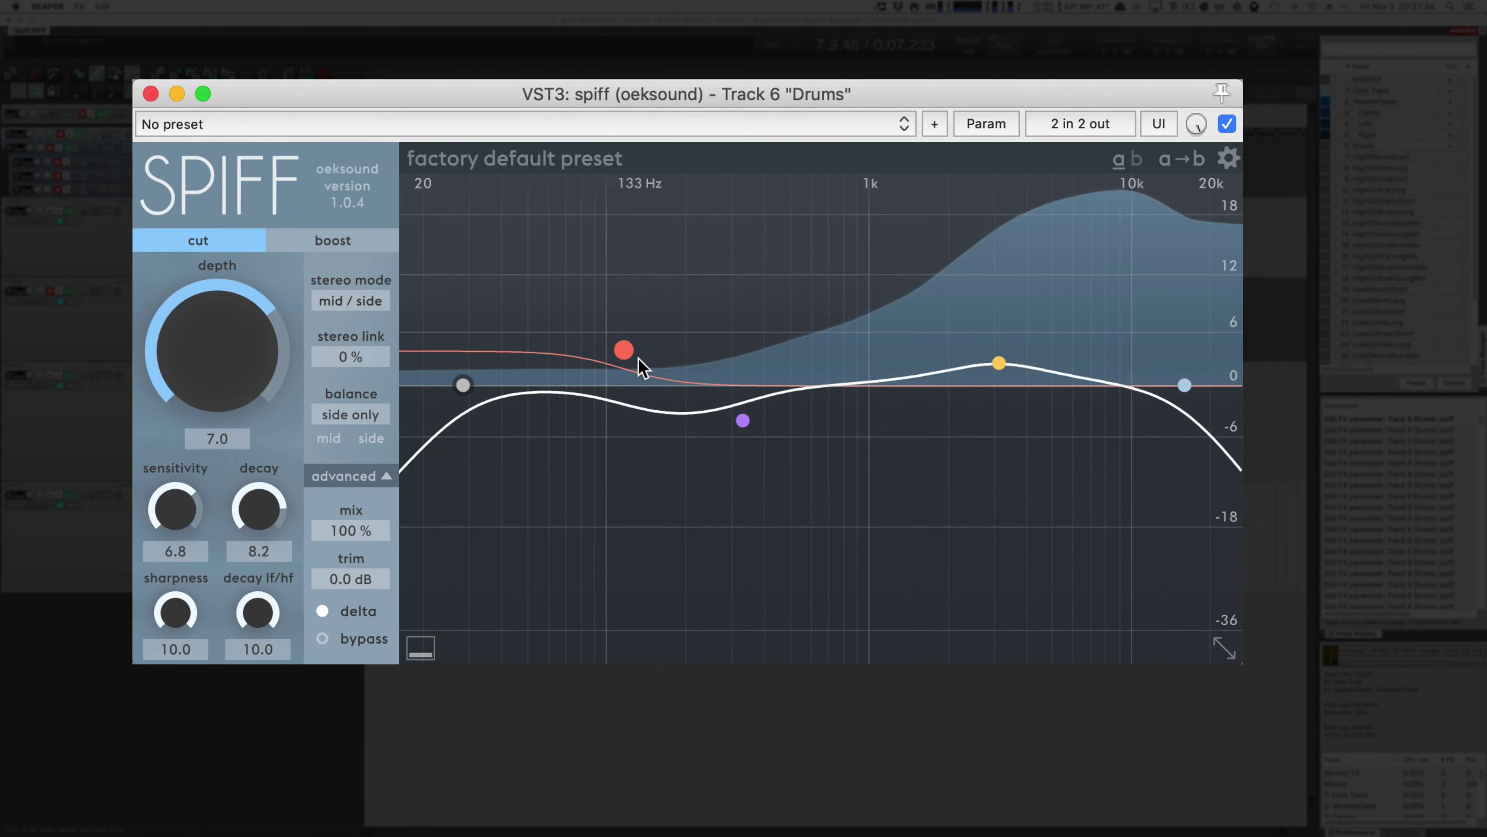
# Step: Make band 1 a tilt at 936 Hz and -4.8 dB, with low cut at 51 Hz and high cut at 10k1 Hz
pyautogui.moveTo(642, 367)
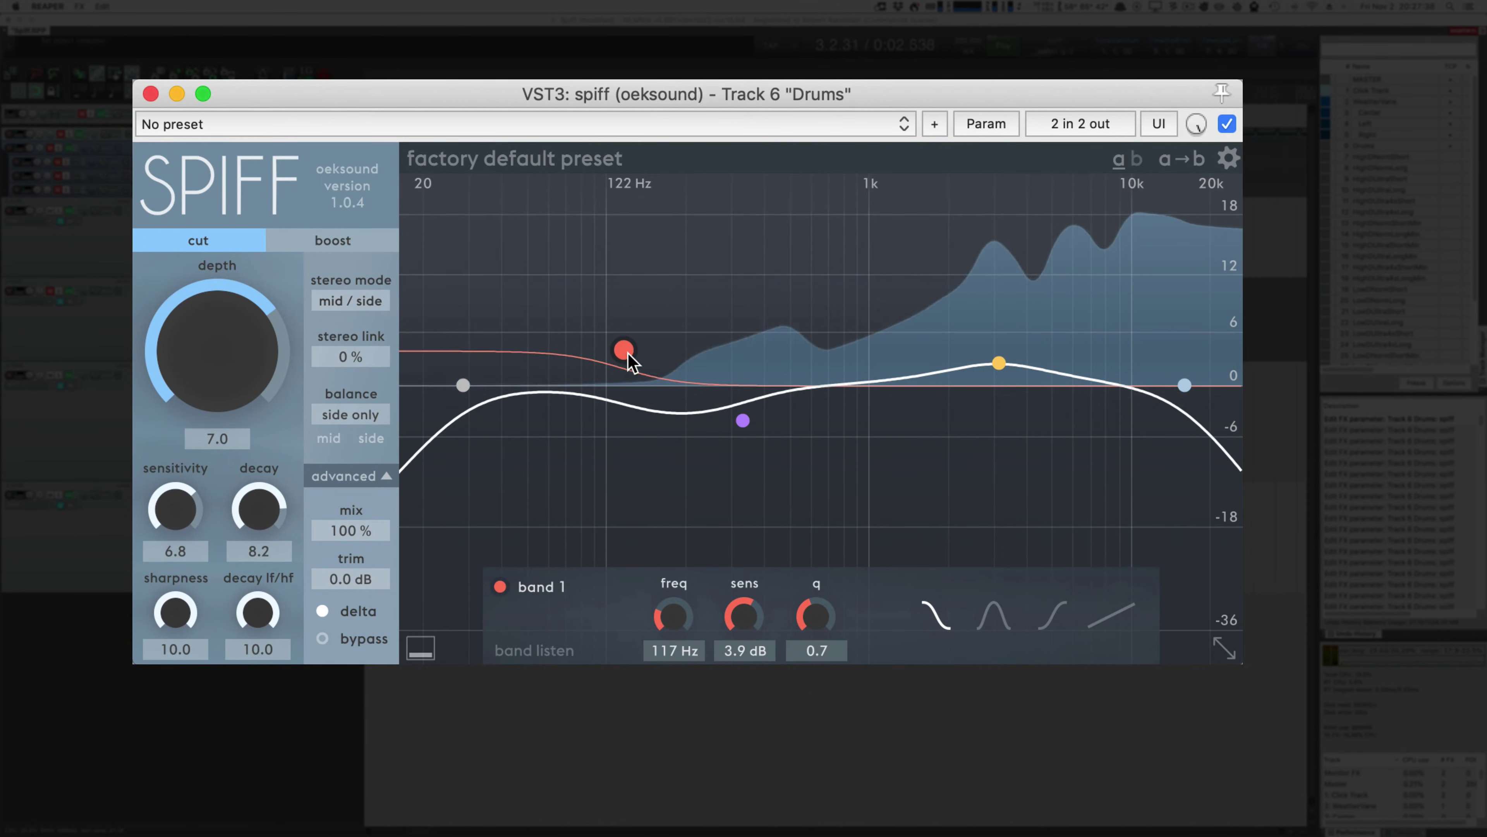
pyautogui.moveTo(625, 346); pyautogui.dragTo(723, 311)
pyautogui.click(996, 615)
pyautogui.click(1063, 616)
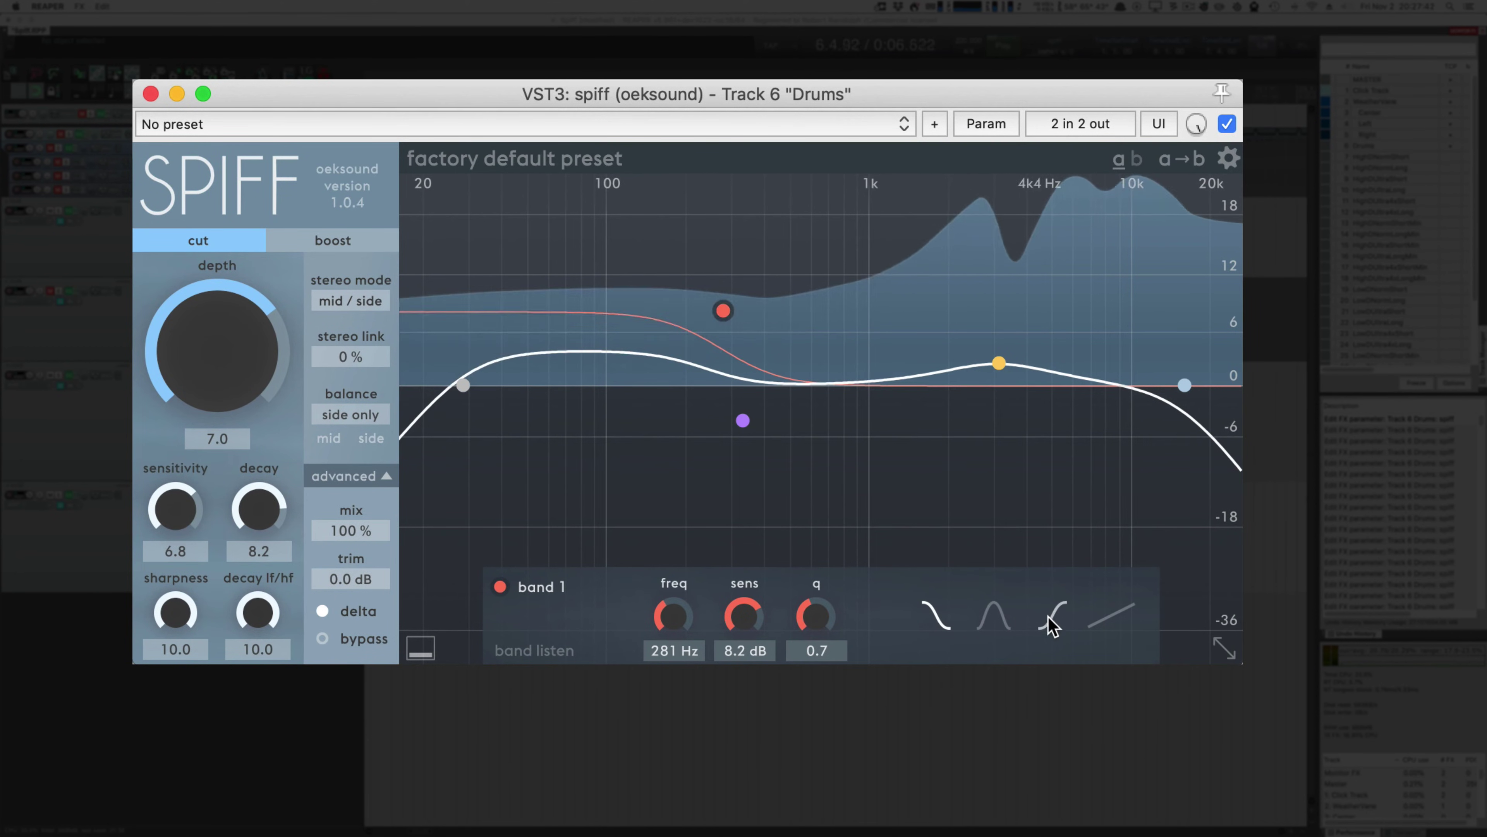
pyautogui.click(1113, 615)
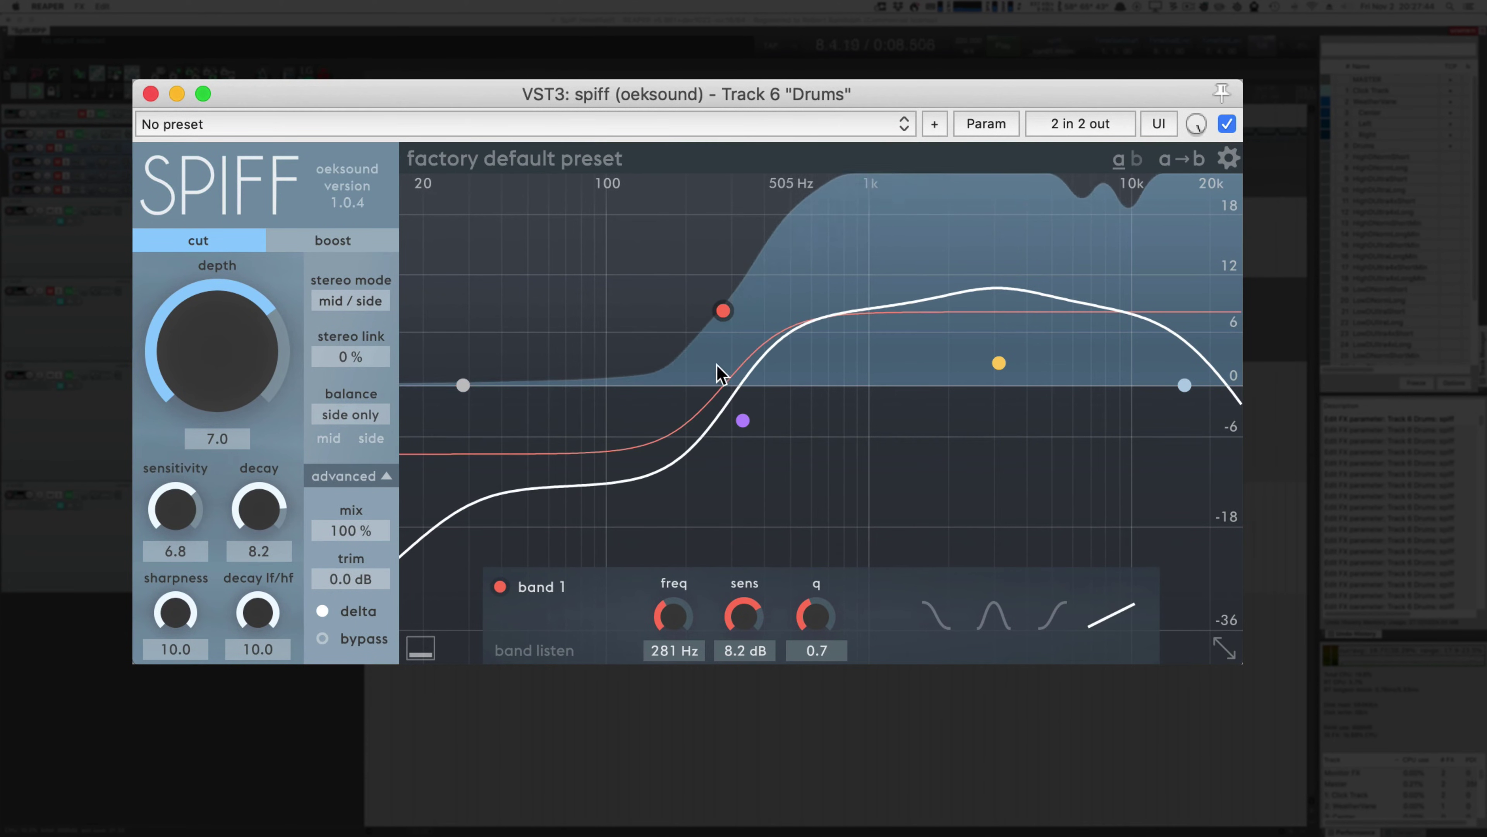
pyautogui.moveTo(723, 311); pyautogui.dragTo(859, 431)
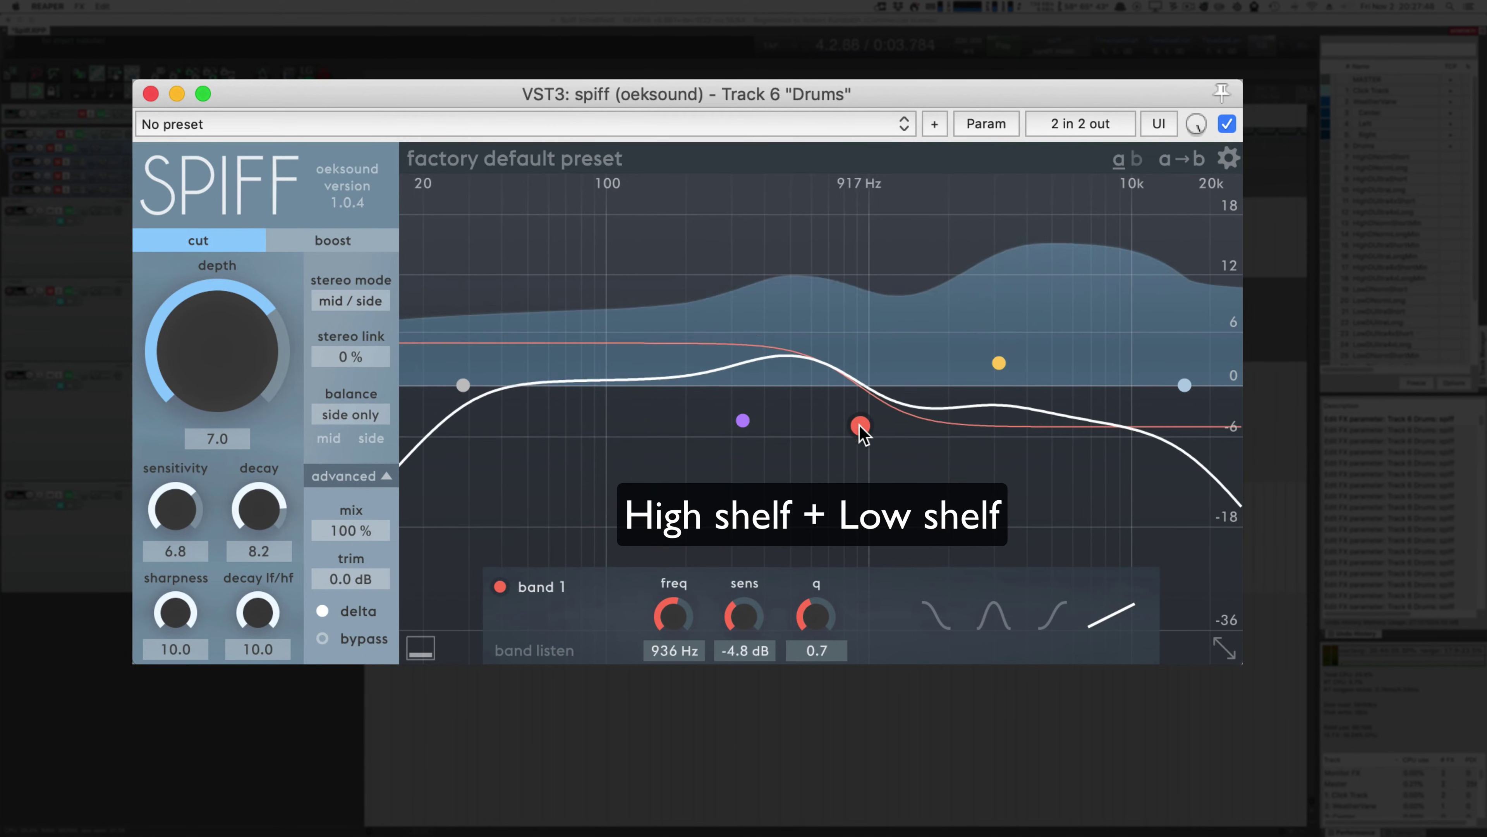
pyautogui.moveTo(465, 388); pyautogui.dragTo(531, 400)
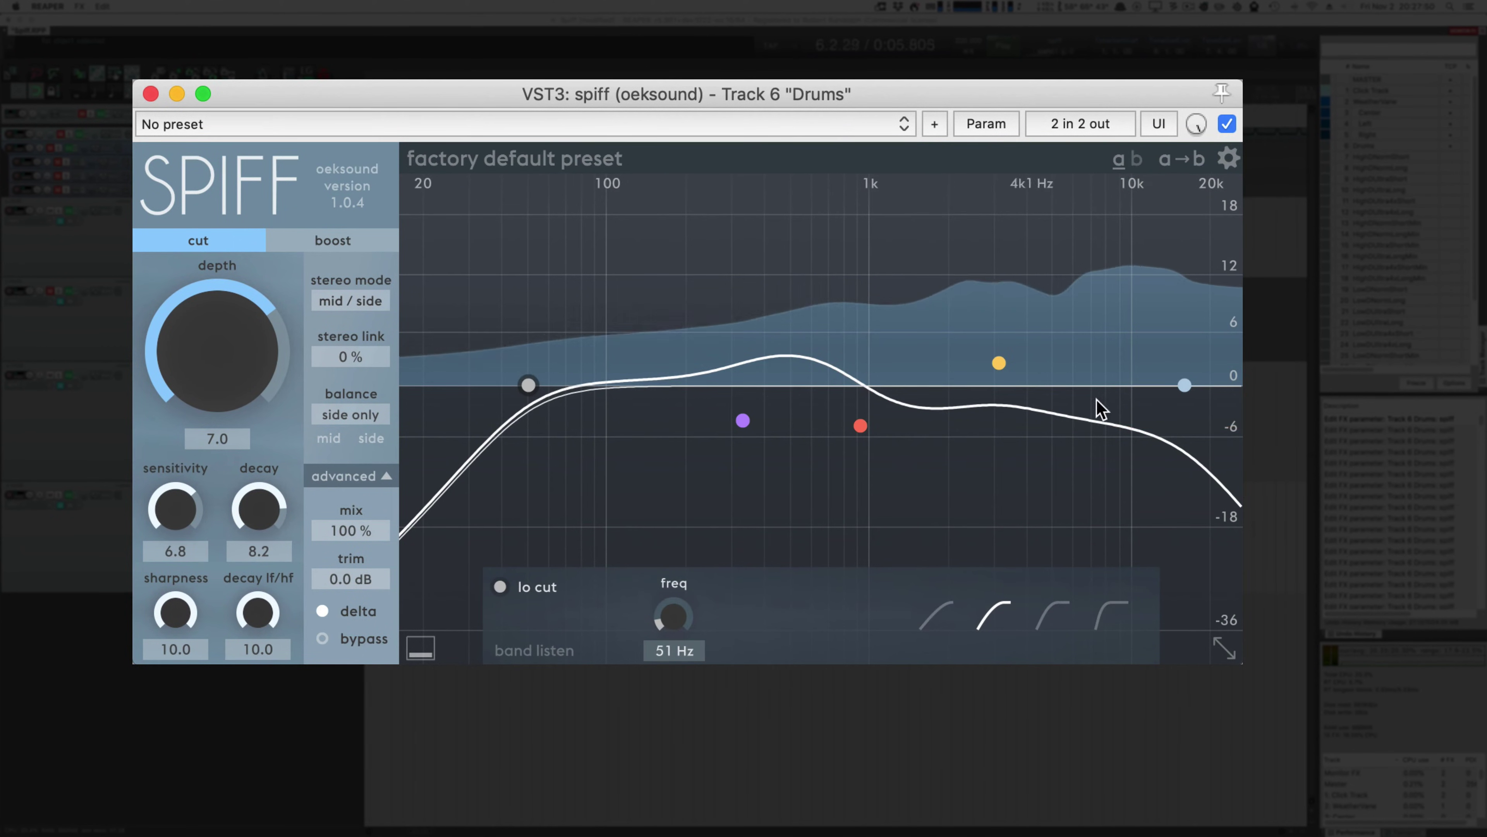
pyautogui.moveTo(1184, 385); pyautogui.dragTo(1126, 446)
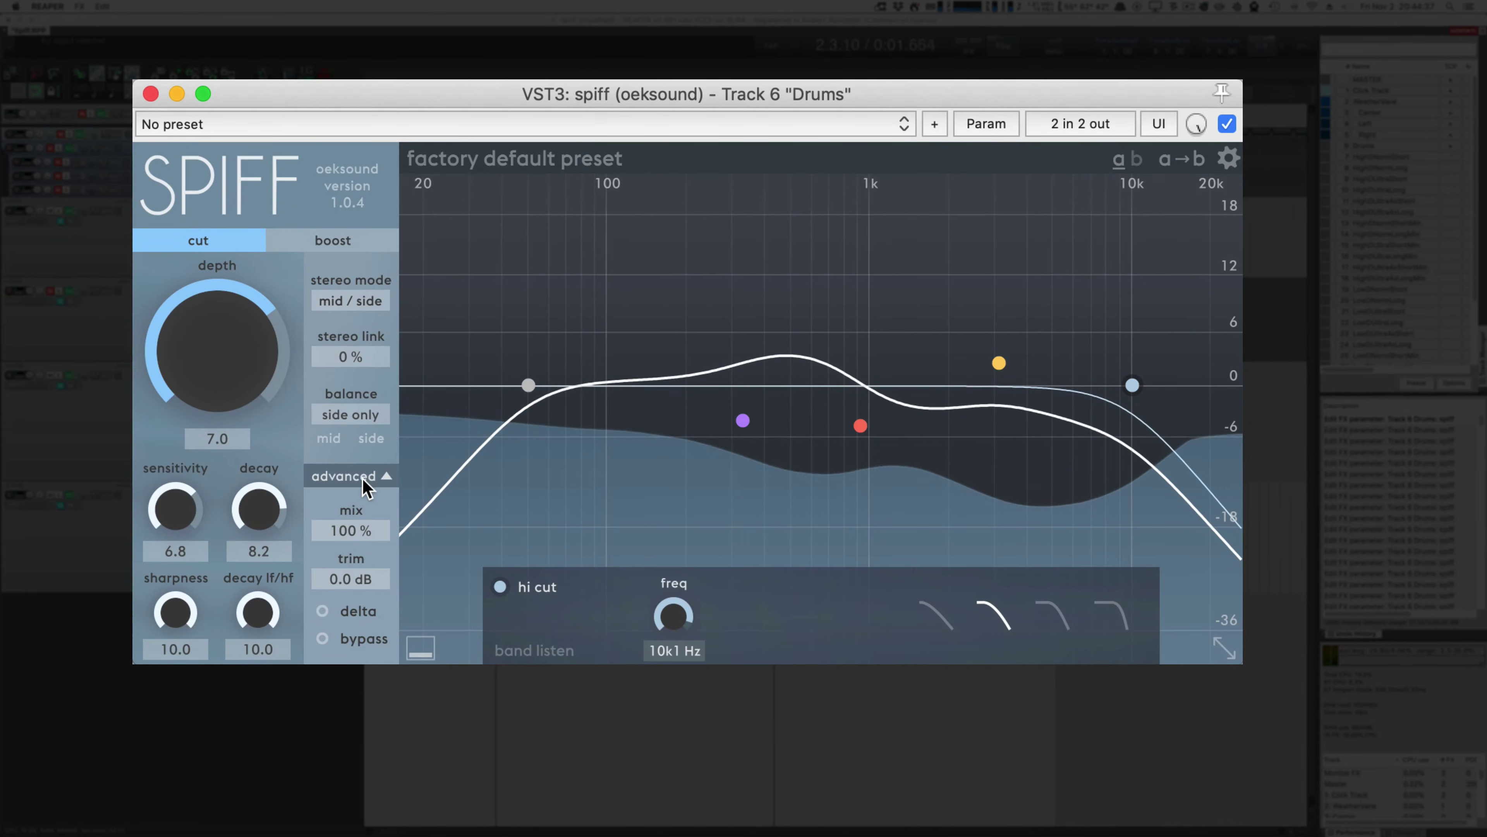
# Step: Expand the advanced settings, keeping ultra resolution, 4x oversampling, short window and minimum phase
pyautogui.click(363, 477)
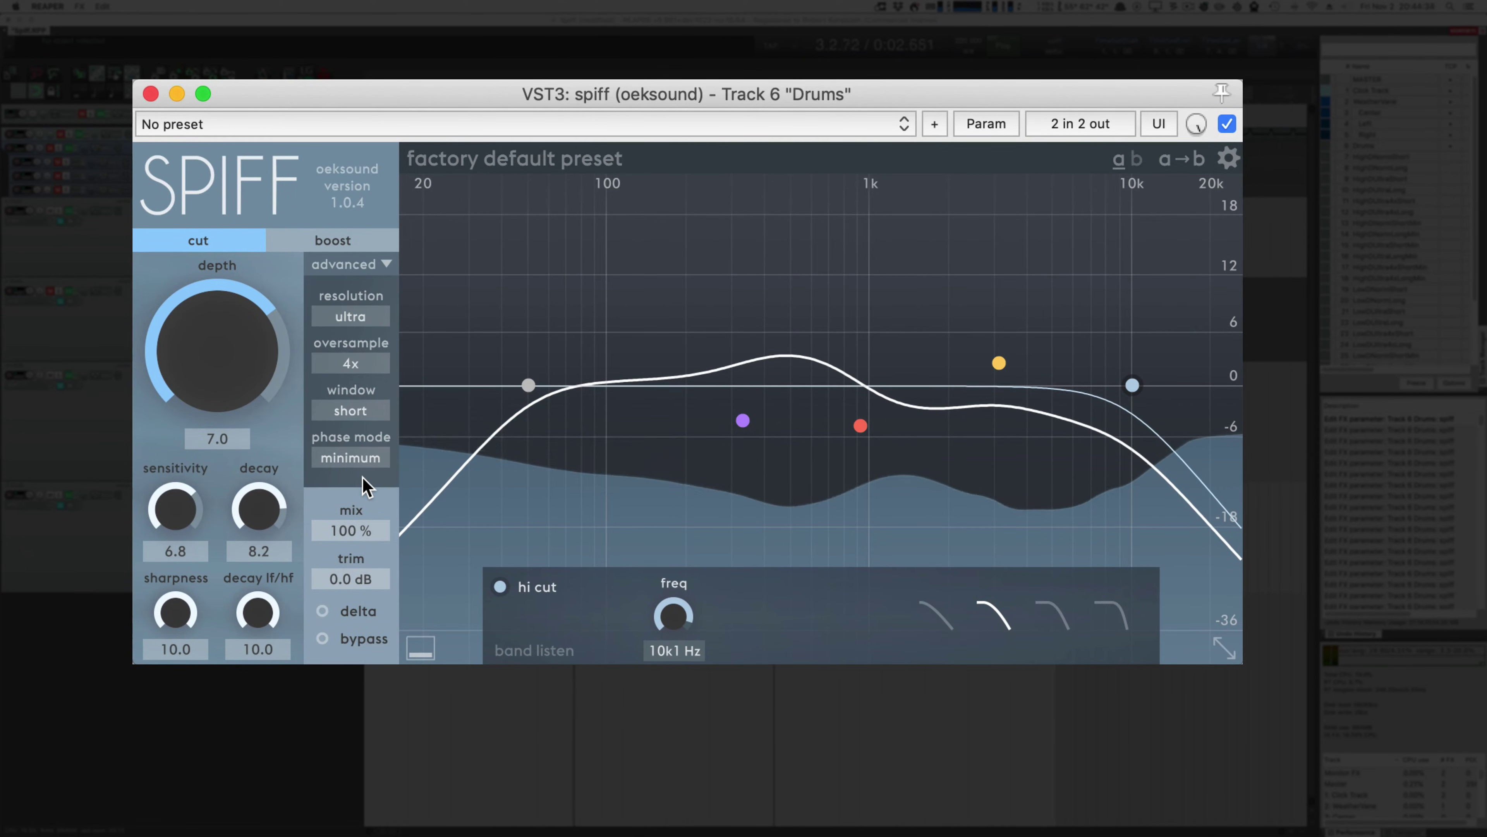
pyautogui.click(373, 320)
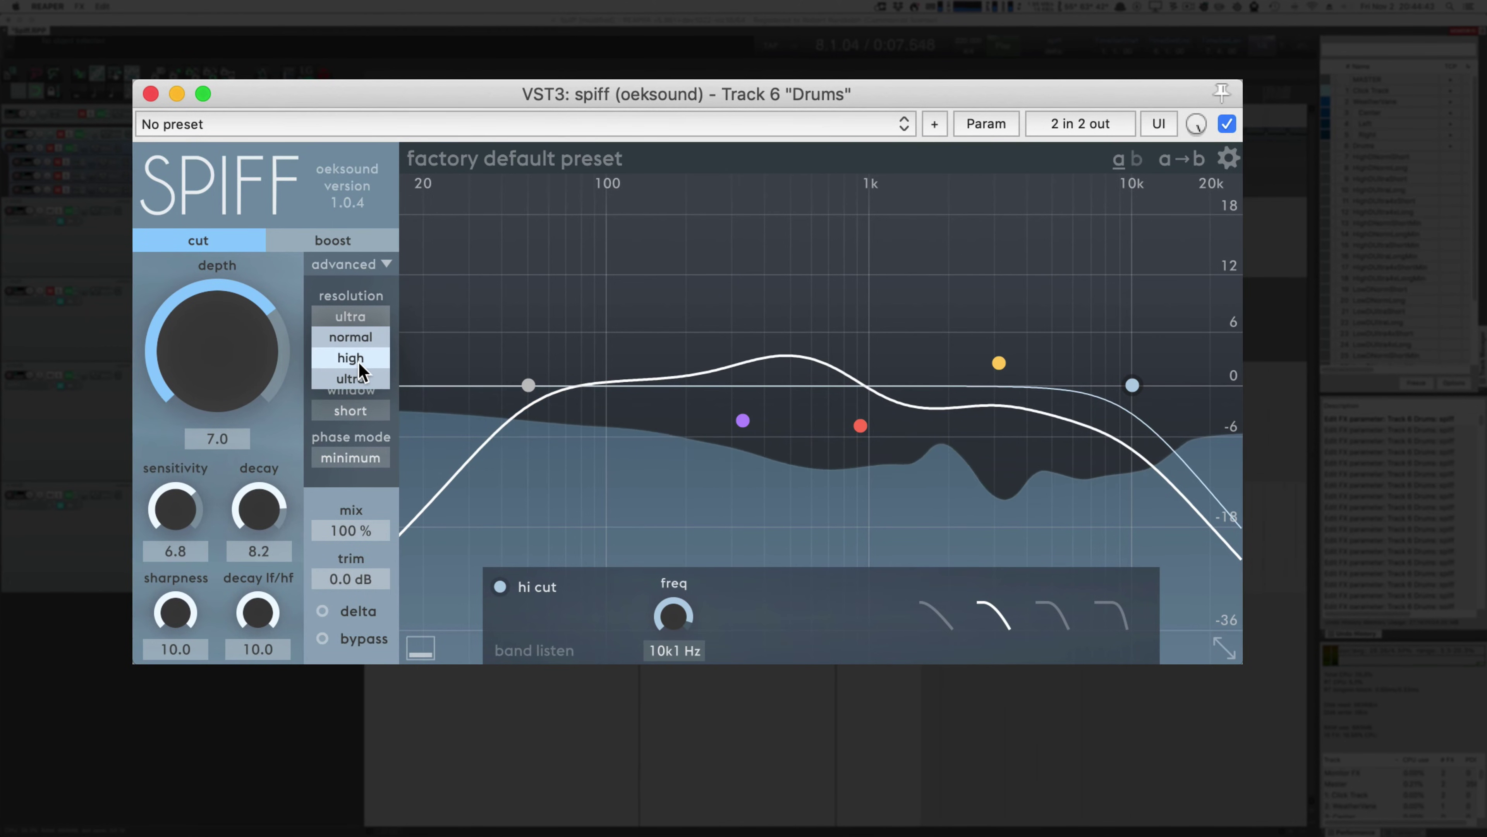
pyautogui.click(356, 376)
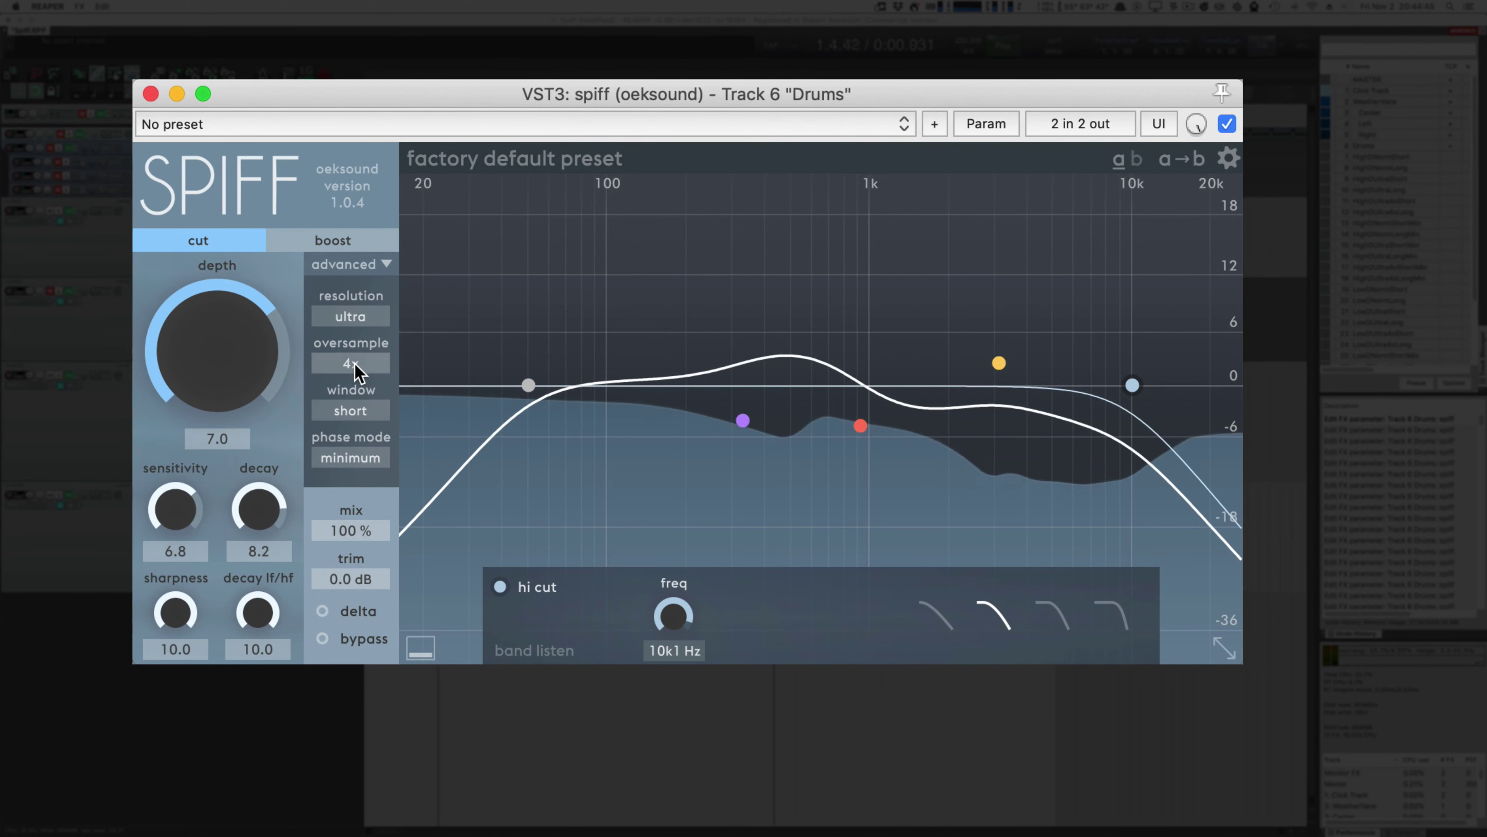
pyautogui.click(358, 371)
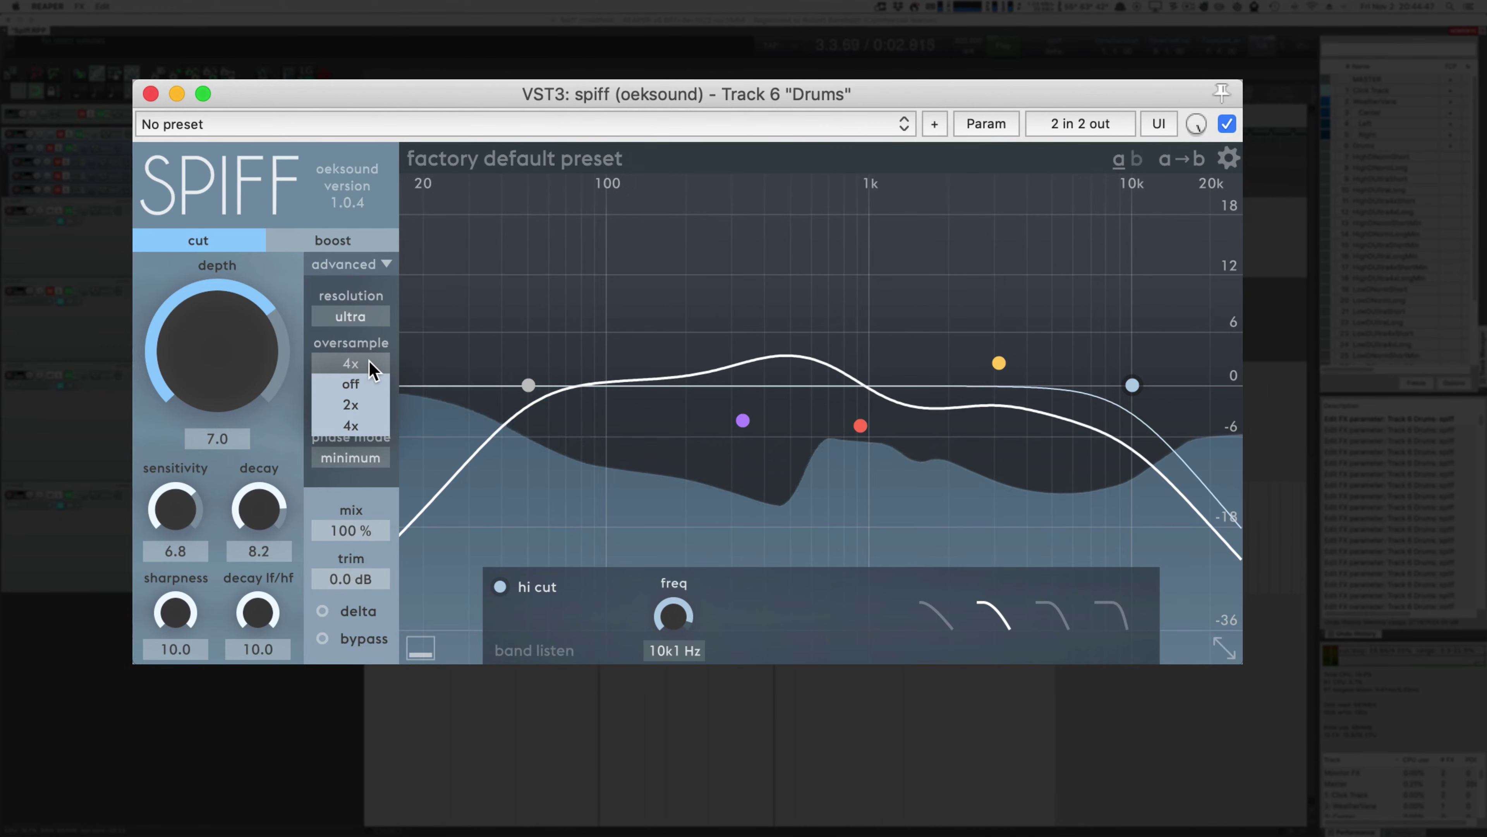
pyautogui.click(408, 364)
pyautogui.click(346, 411)
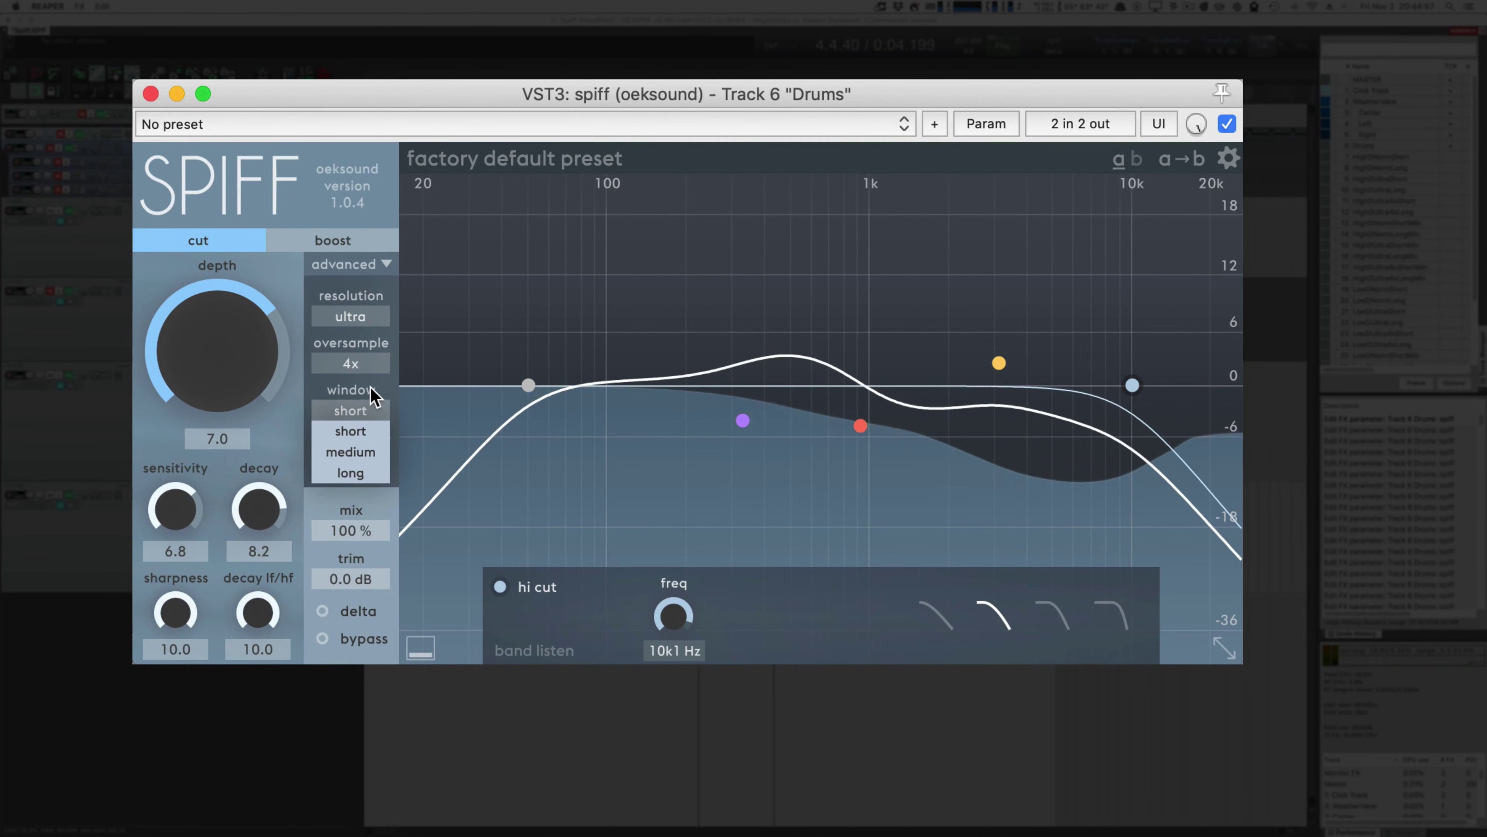
pyautogui.click(416, 420)
pyautogui.click(358, 458)
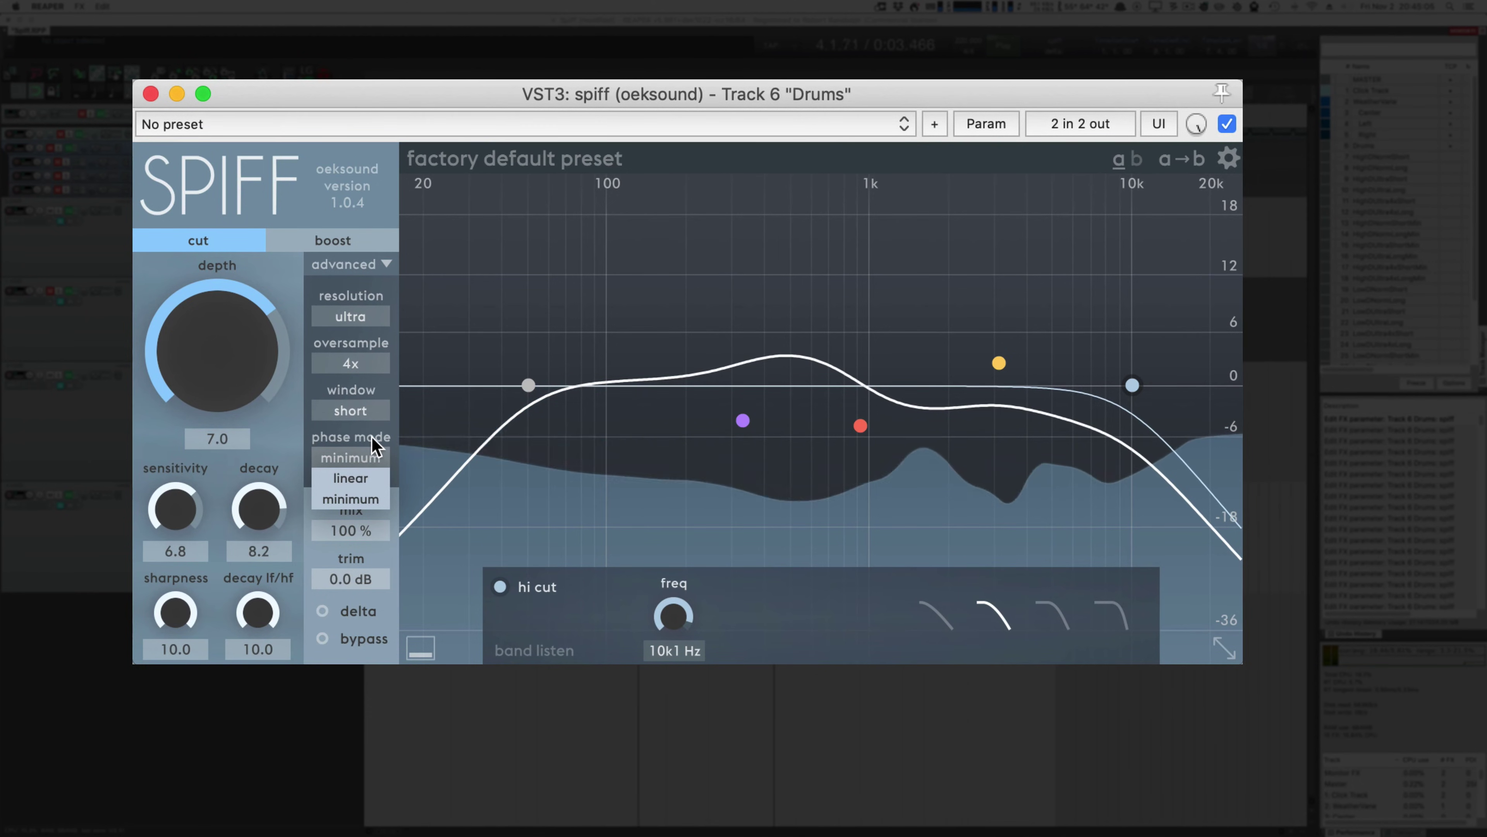
pyautogui.click(408, 413)
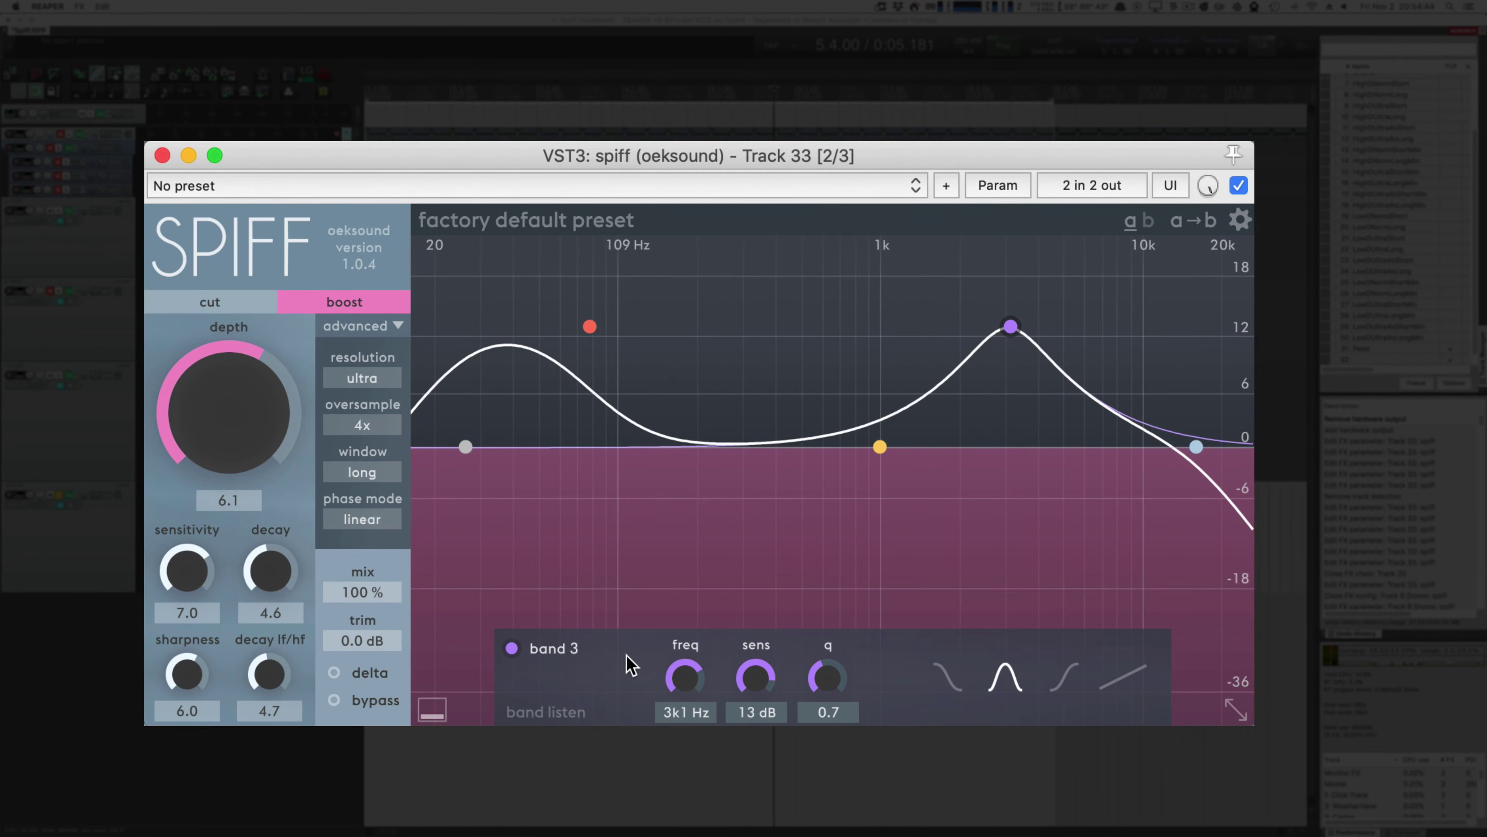
# Step: With band 3 soloed, move it to 3k8 Hz at 18 dB sensitivity and raise depth to 10.0
pyautogui.click(553, 721)
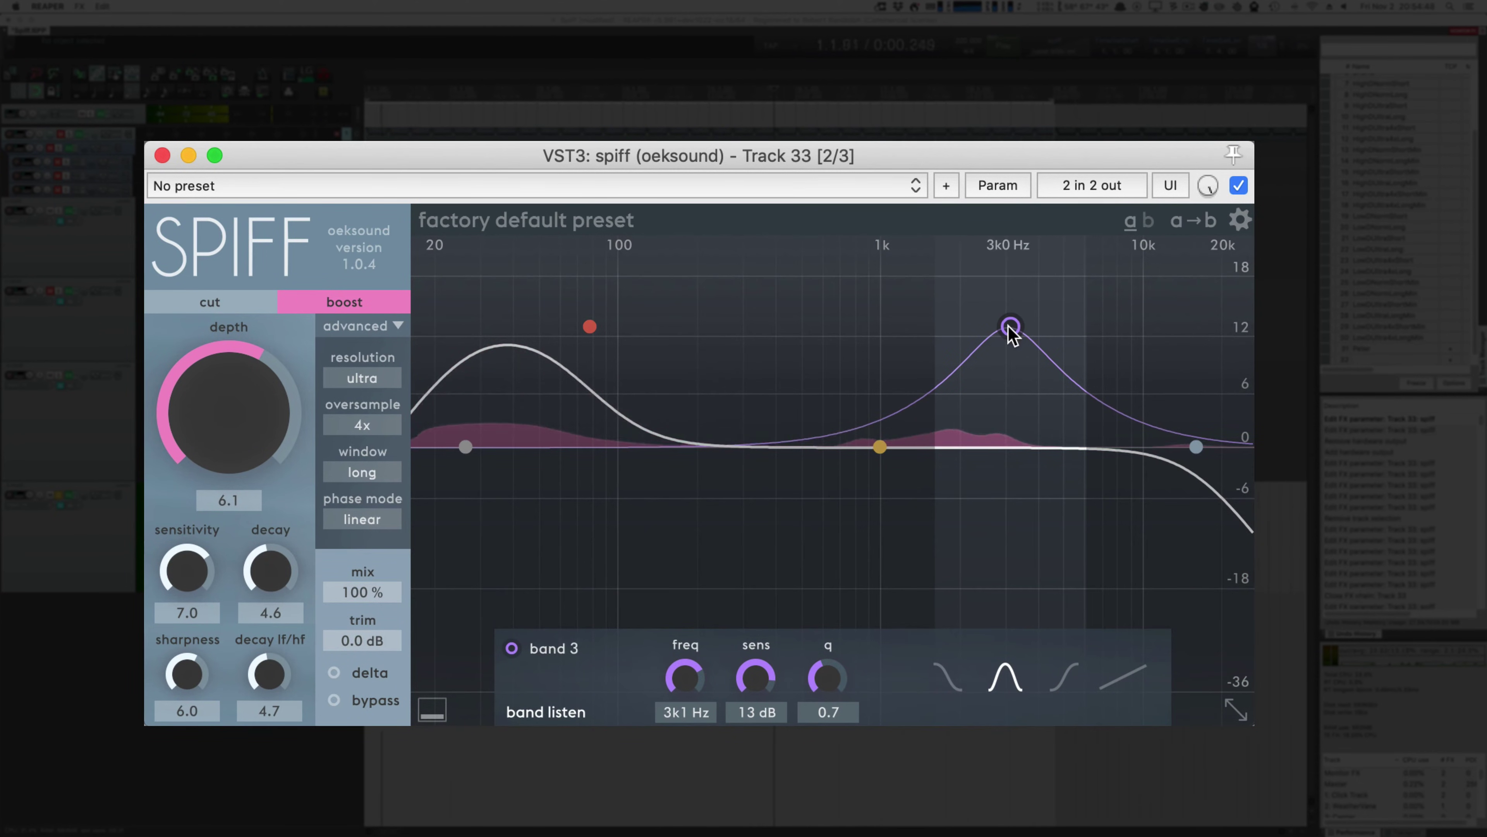
pyautogui.moveTo(1009, 328); pyautogui.dragTo(1033, 282)
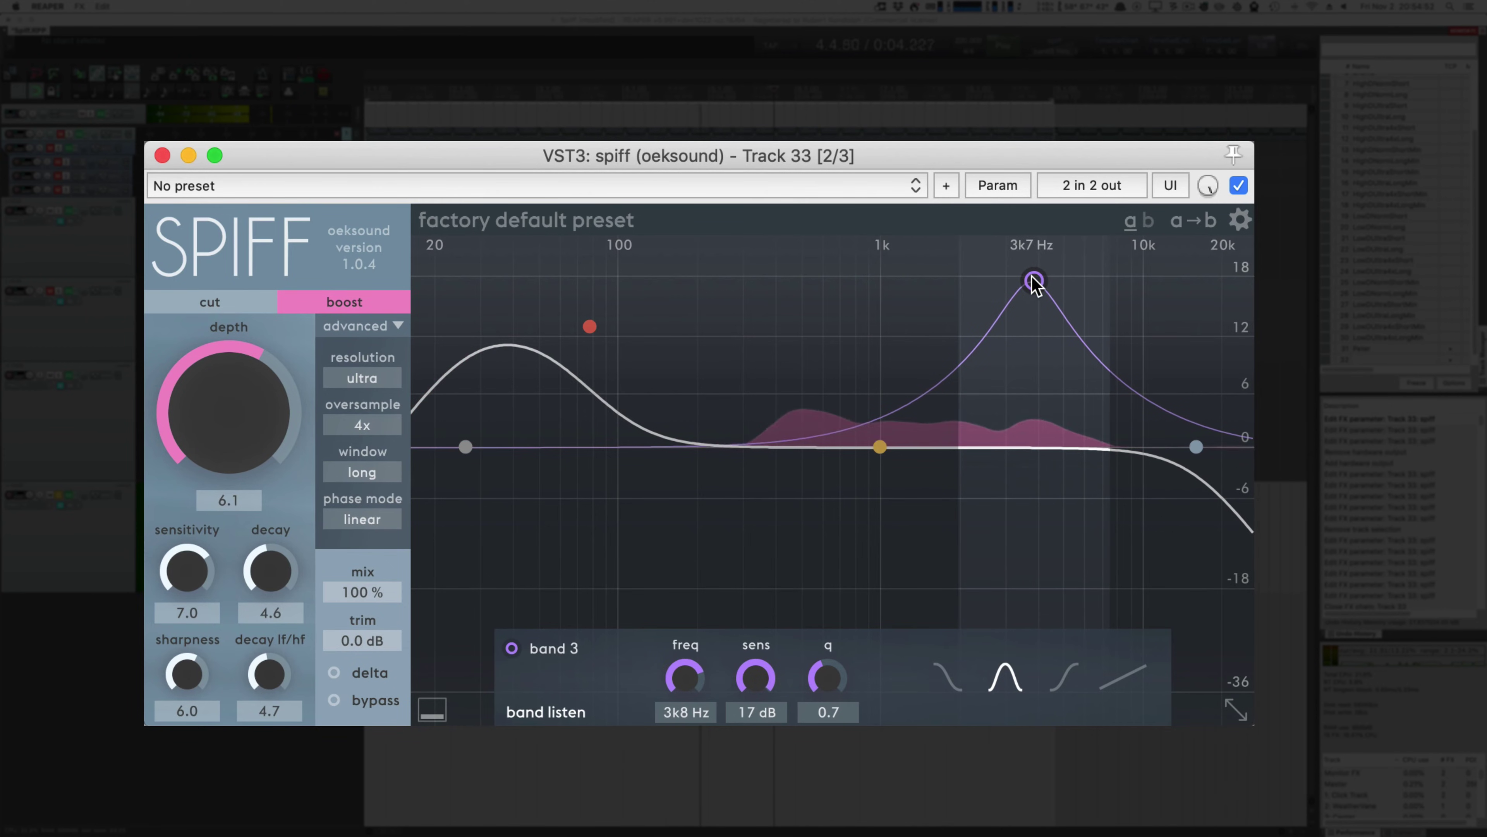
pyautogui.moveTo(278, 392); pyautogui.dragTo(250, 349)
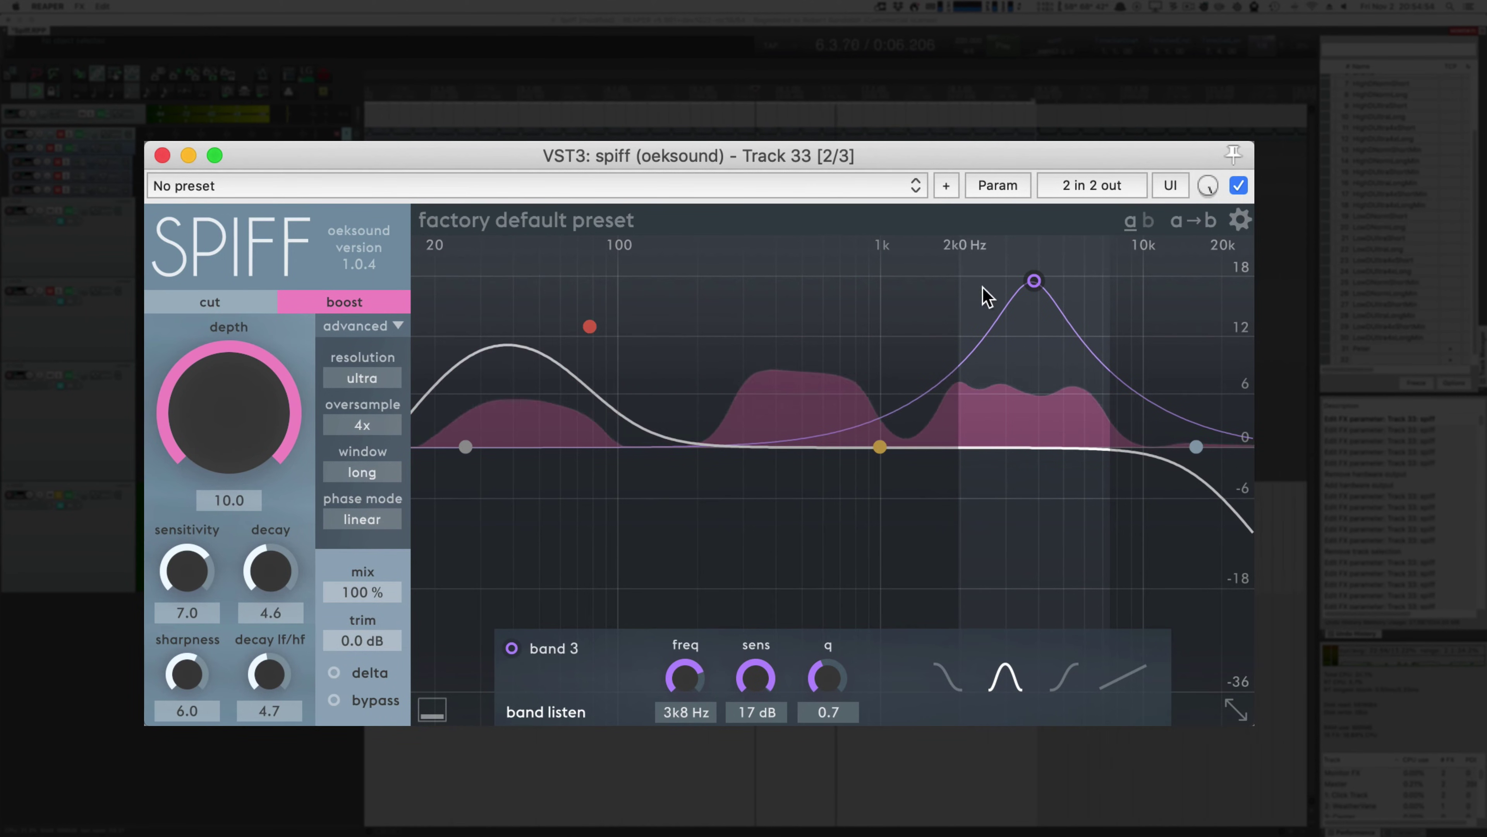
pyautogui.moveTo(1035, 282)
pyautogui.mouseDown()
pyautogui.moveTo(1010, 275)
pyautogui.moveTo(1034, 275)
pyautogui.mouseUp()
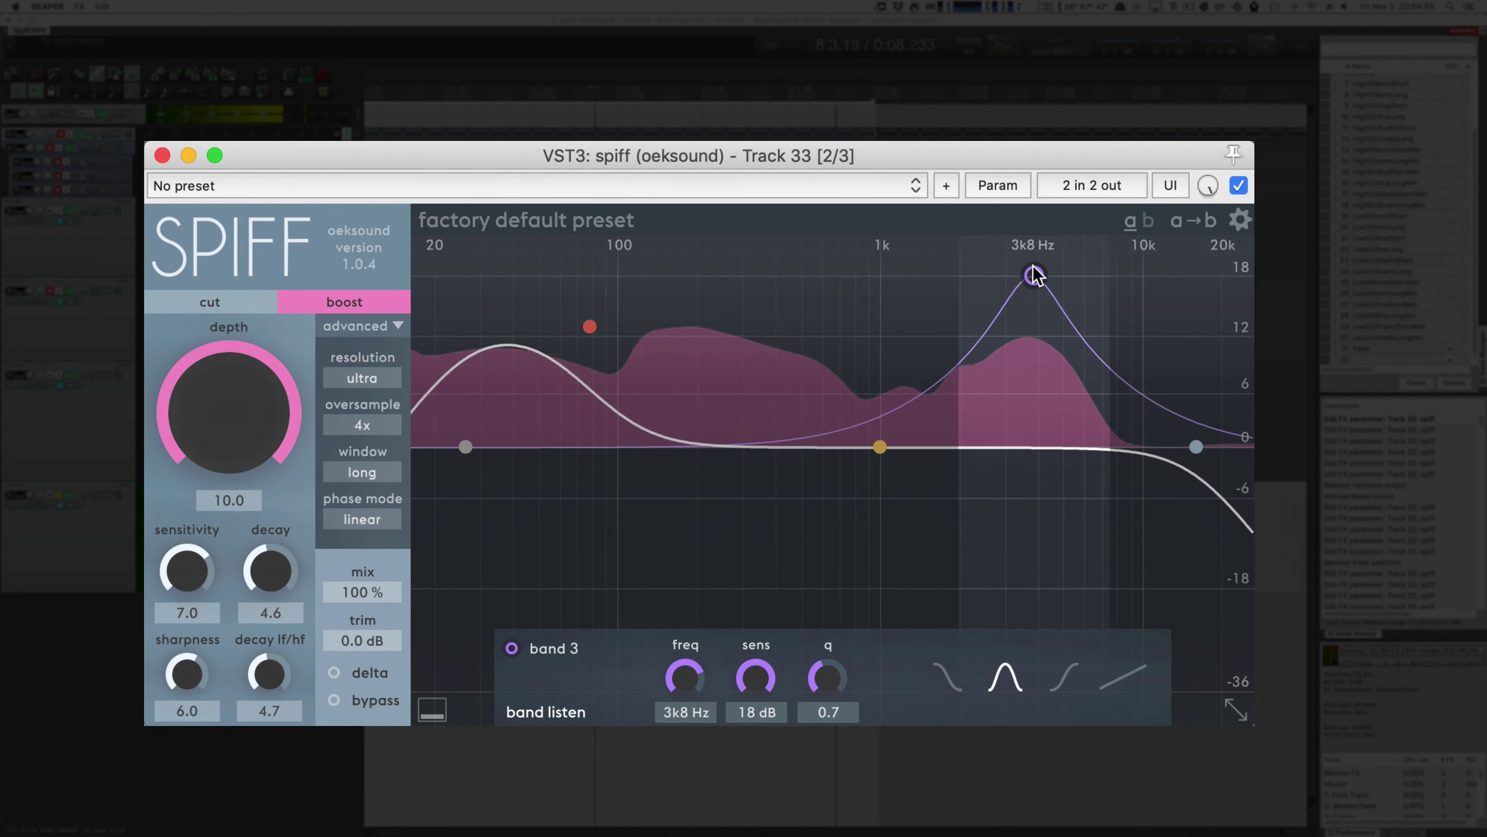
pyautogui.click(537, 713)
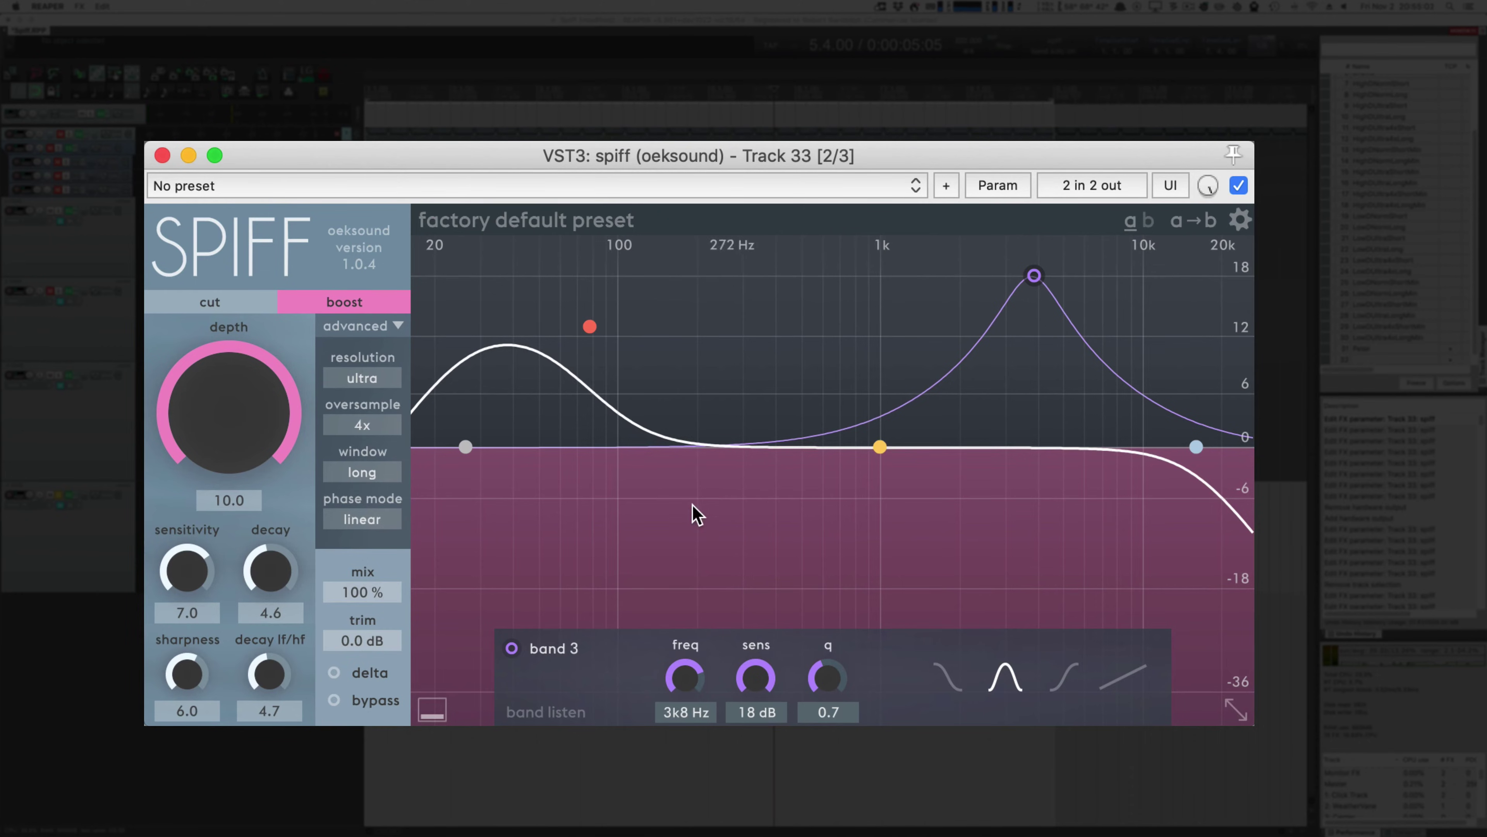
# Step: Turn on delta listening to hear only what the processing changes
pyautogui.click(366, 679)
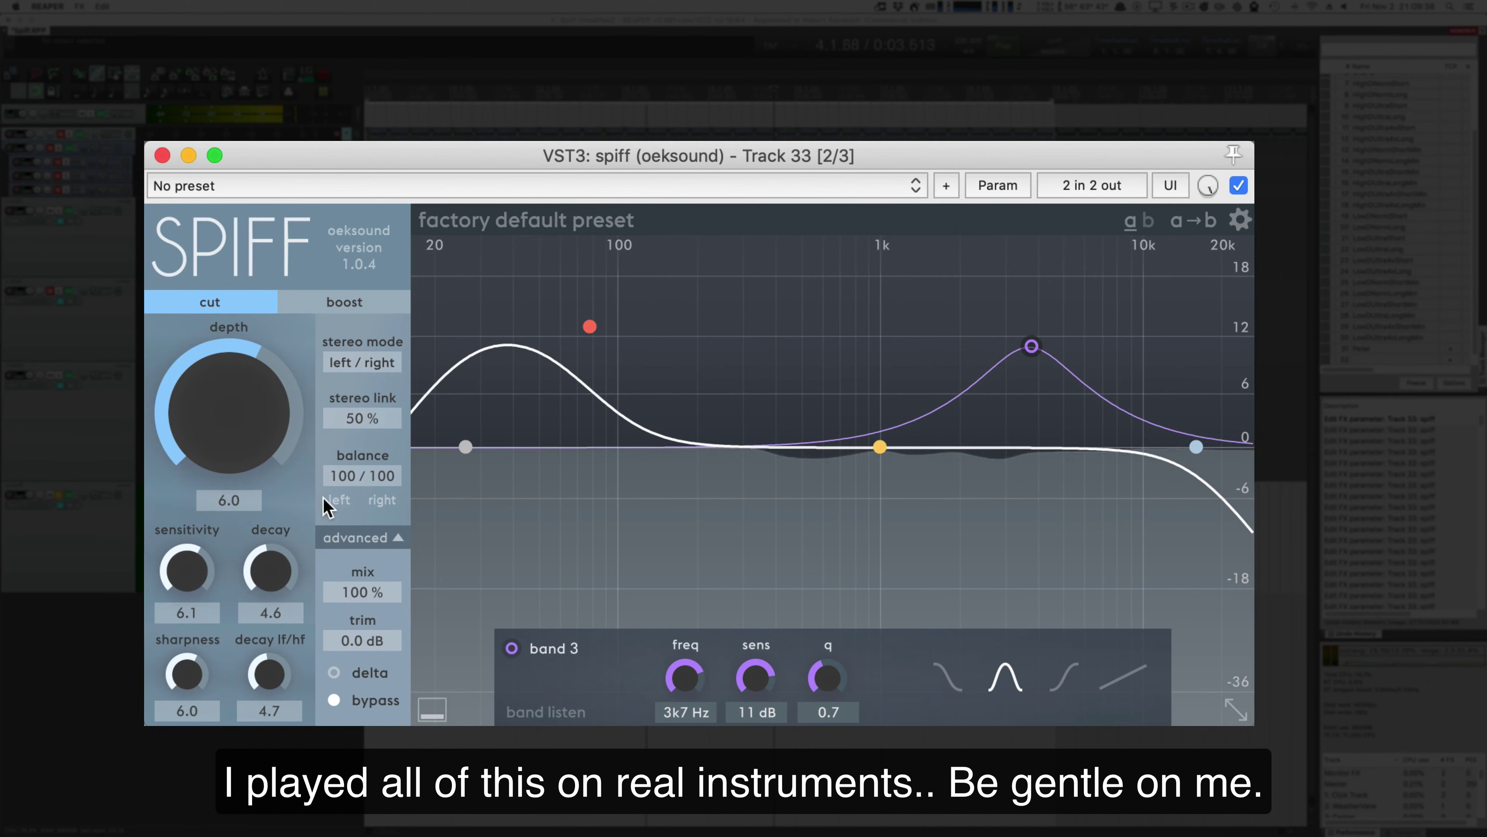
# Step: Turn processing back on and lower the cut depth to 4.2
pyautogui.moveTo(255, 381); pyautogui.dragTo(255, 363)
pyautogui.click(334, 701)
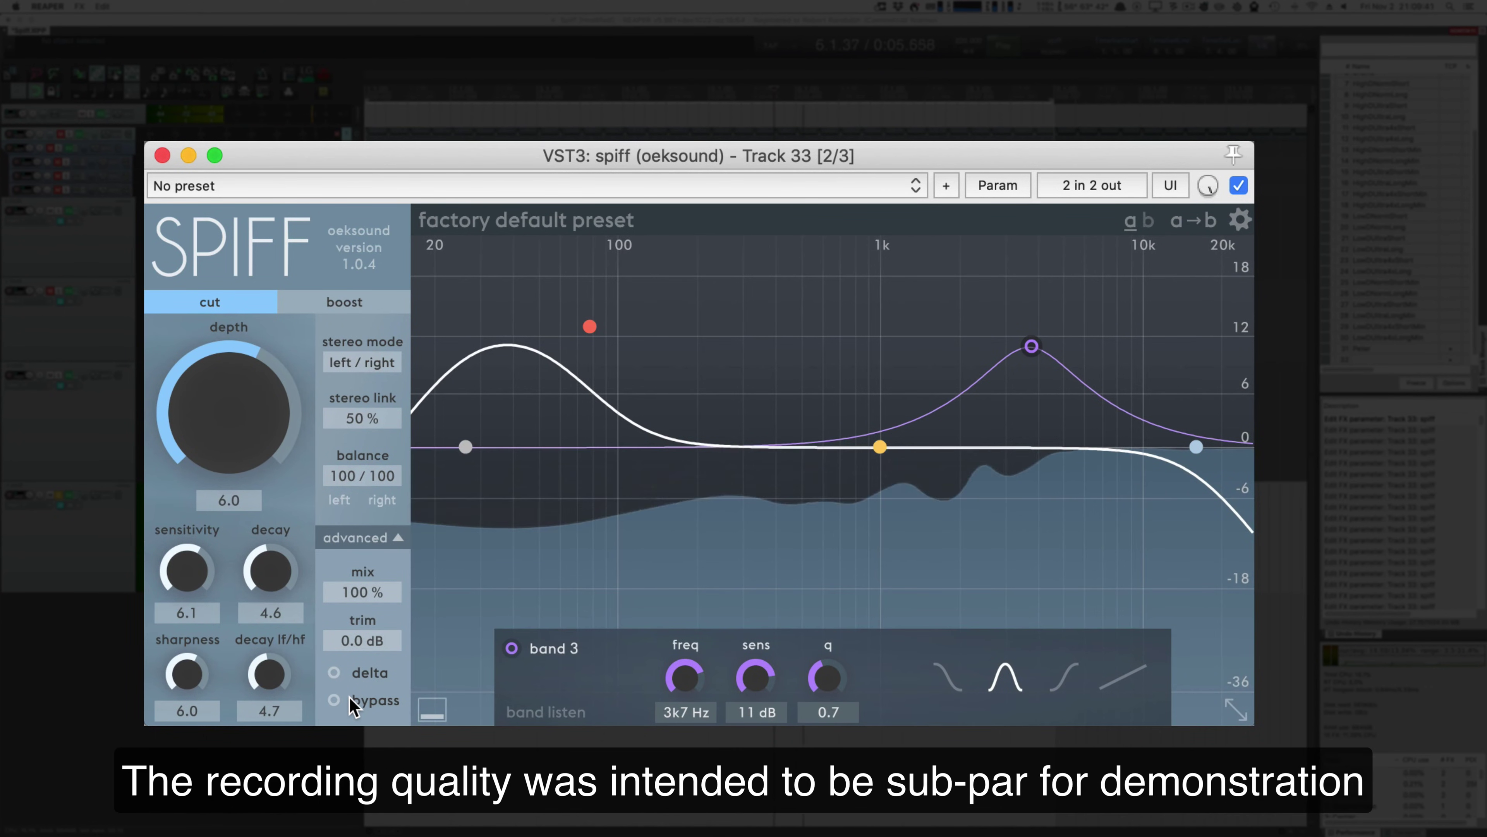
pyautogui.moveTo(246, 425); pyautogui.dragTo(249, 495)
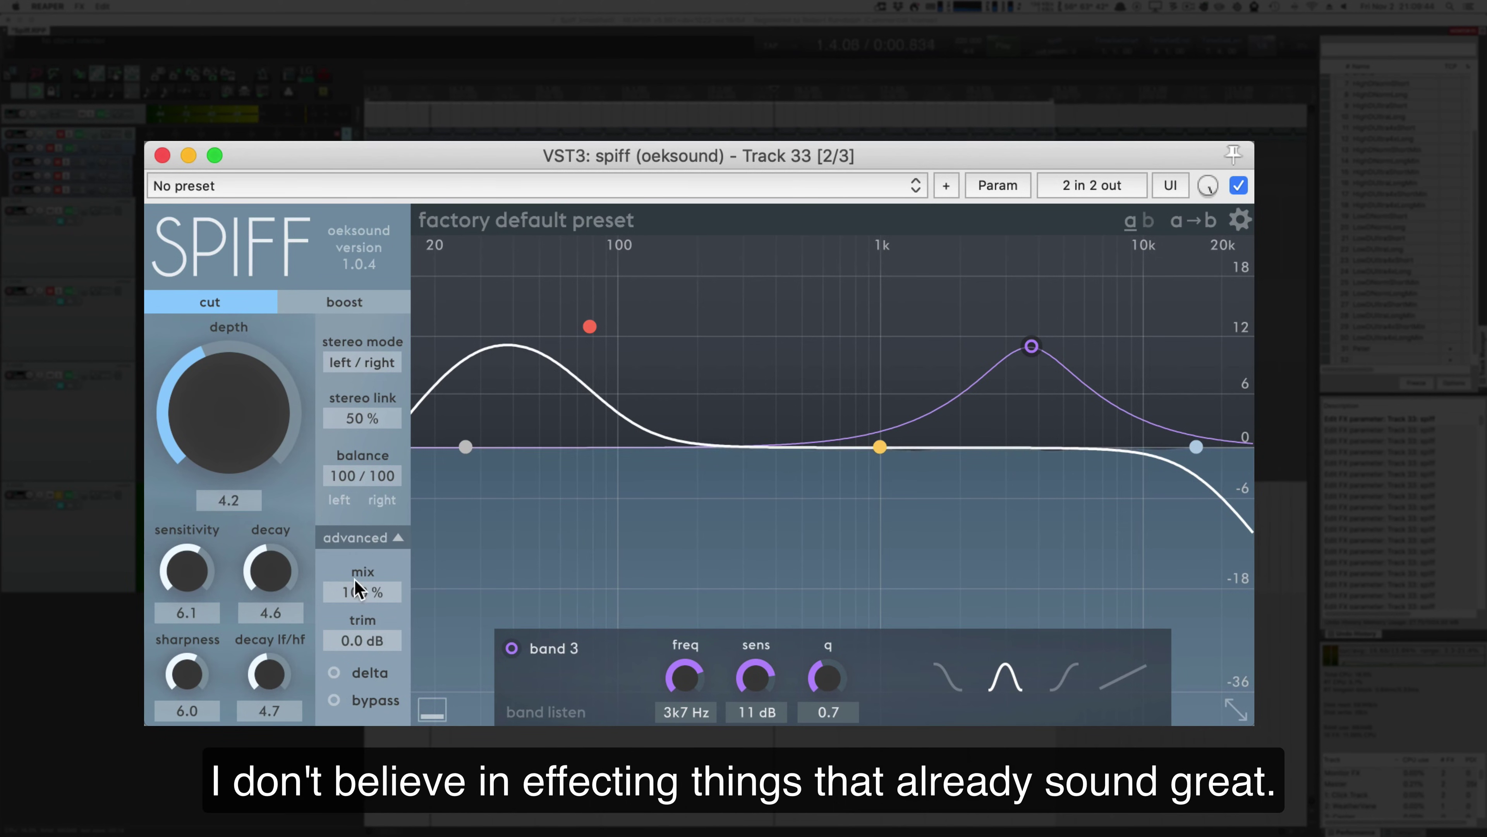
# Step: Retune band 3 to 3k3 Hz at 13 dB in delta, then compare against bypass
pyautogui.click(353, 673)
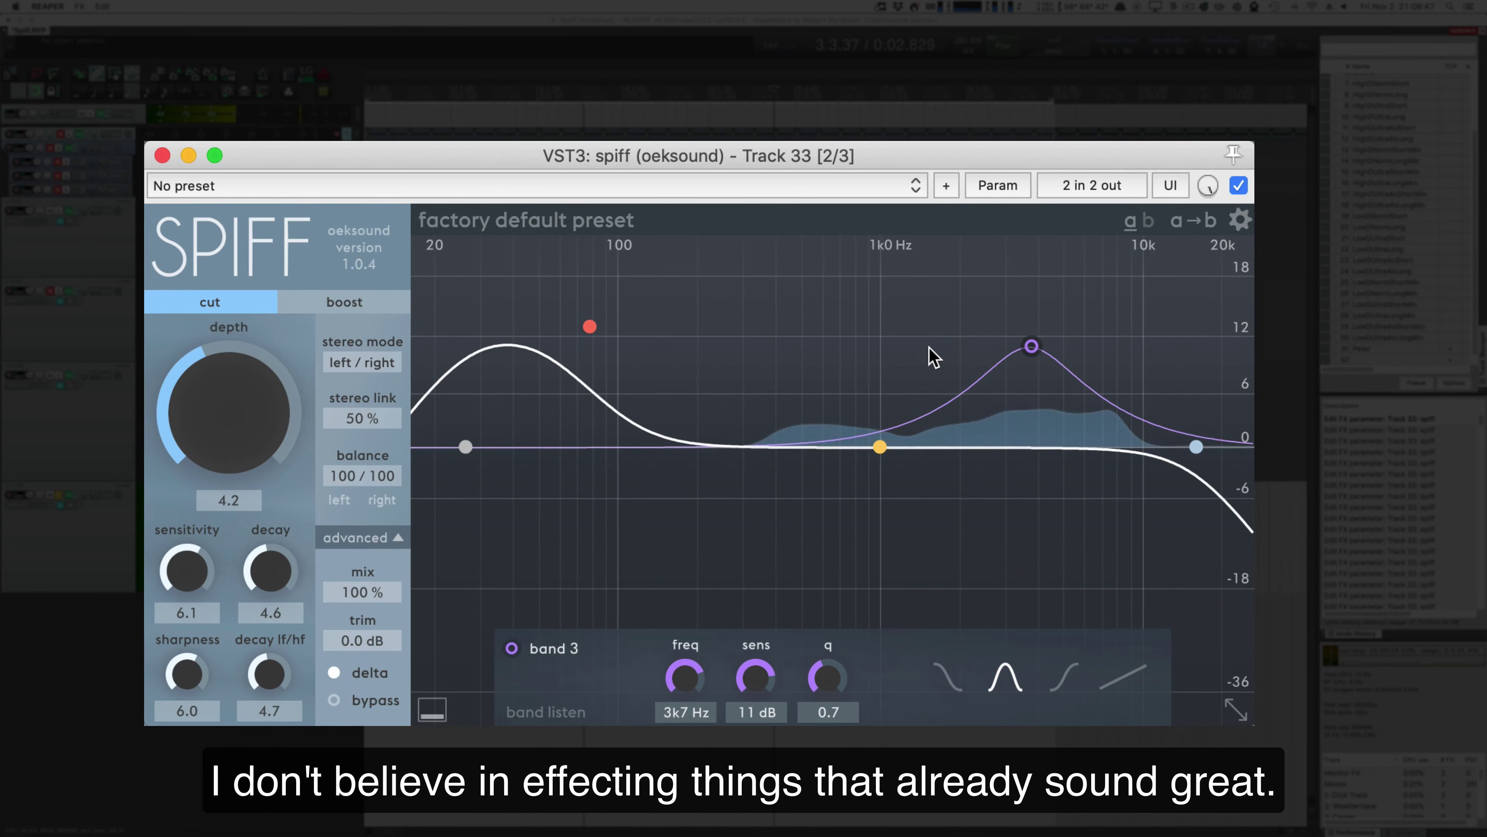
pyautogui.moveTo(1030, 347)
pyautogui.mouseDown()
pyautogui.moveTo(1031, 332)
pyautogui.moveTo(943, 302)
pyautogui.moveTo(813, 301)
pyautogui.moveTo(1018, 323)
pyautogui.mouseUp()
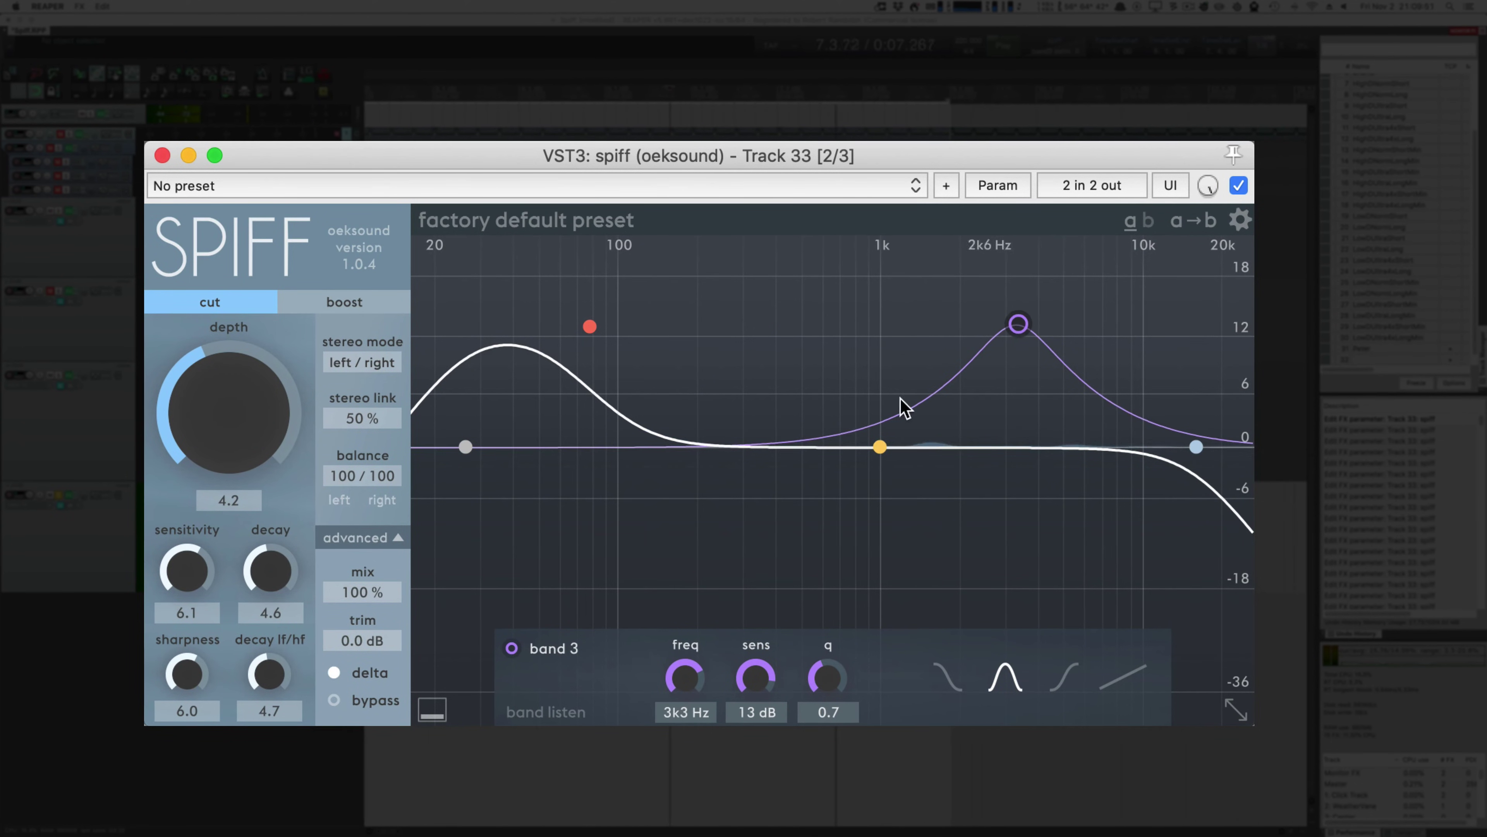
pyautogui.click(334, 673)
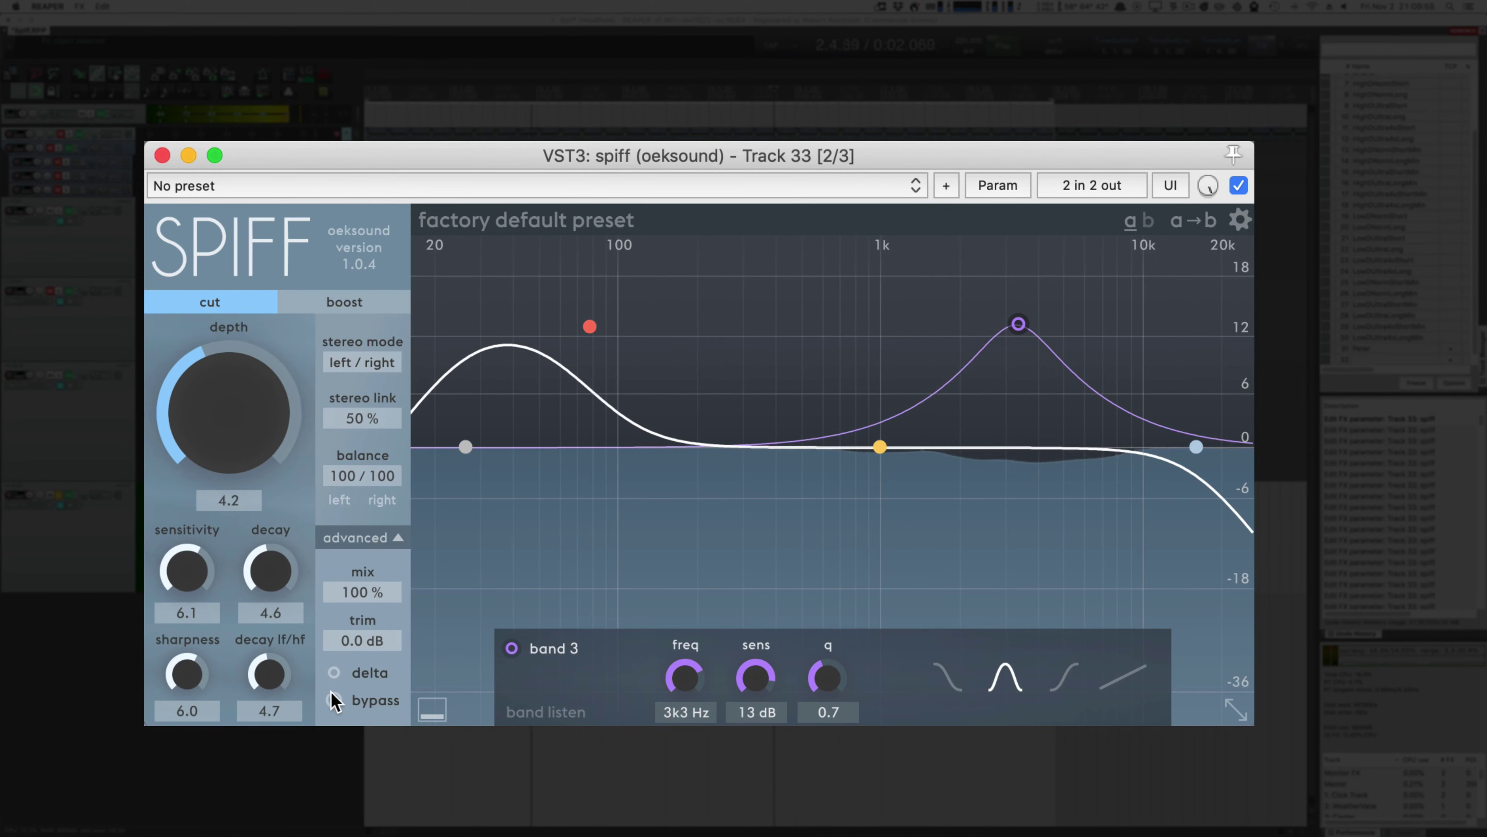
pyautogui.click(338, 702)
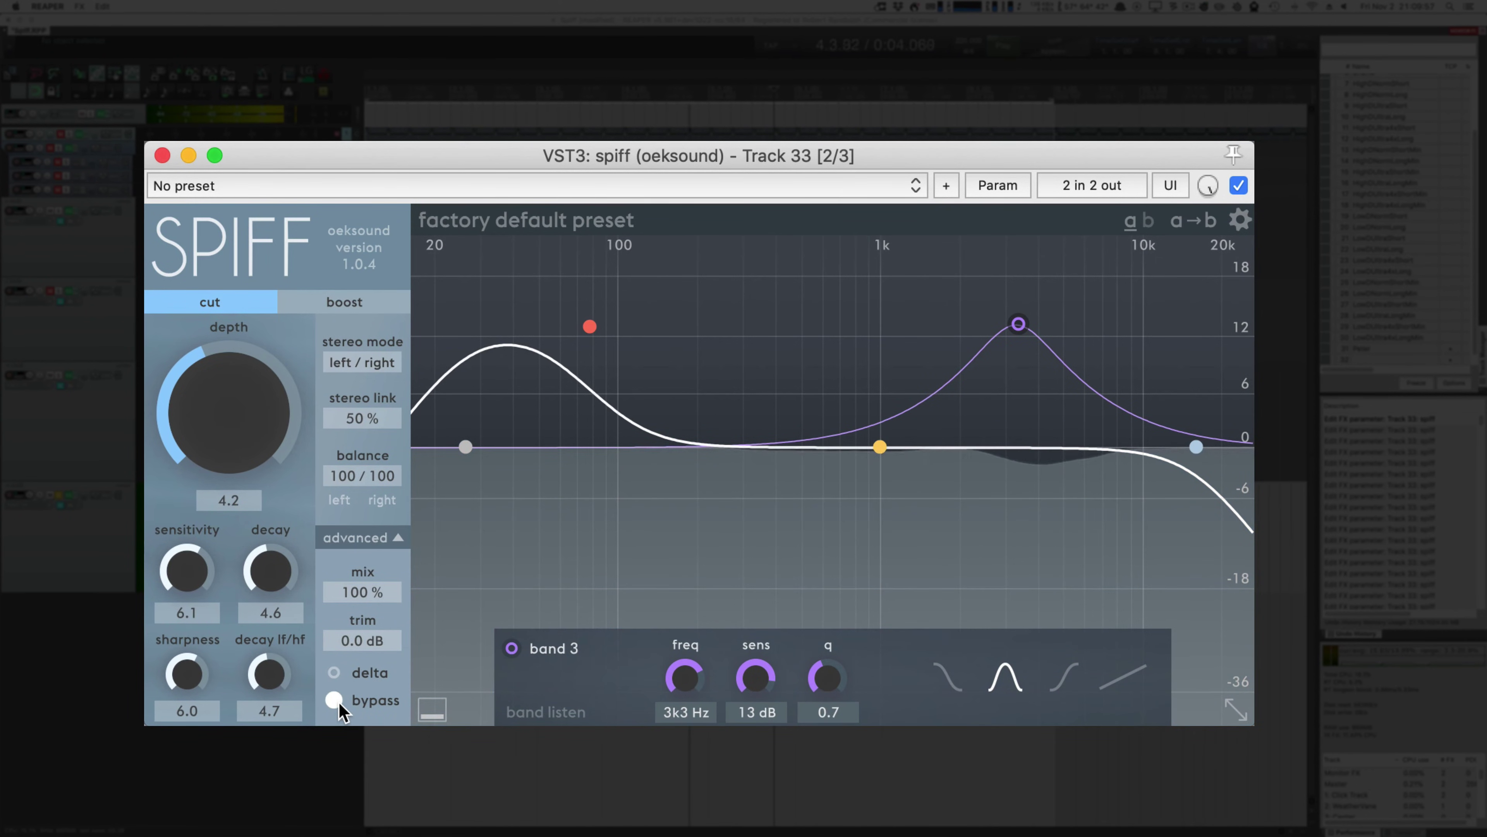
pyautogui.click(334, 701)
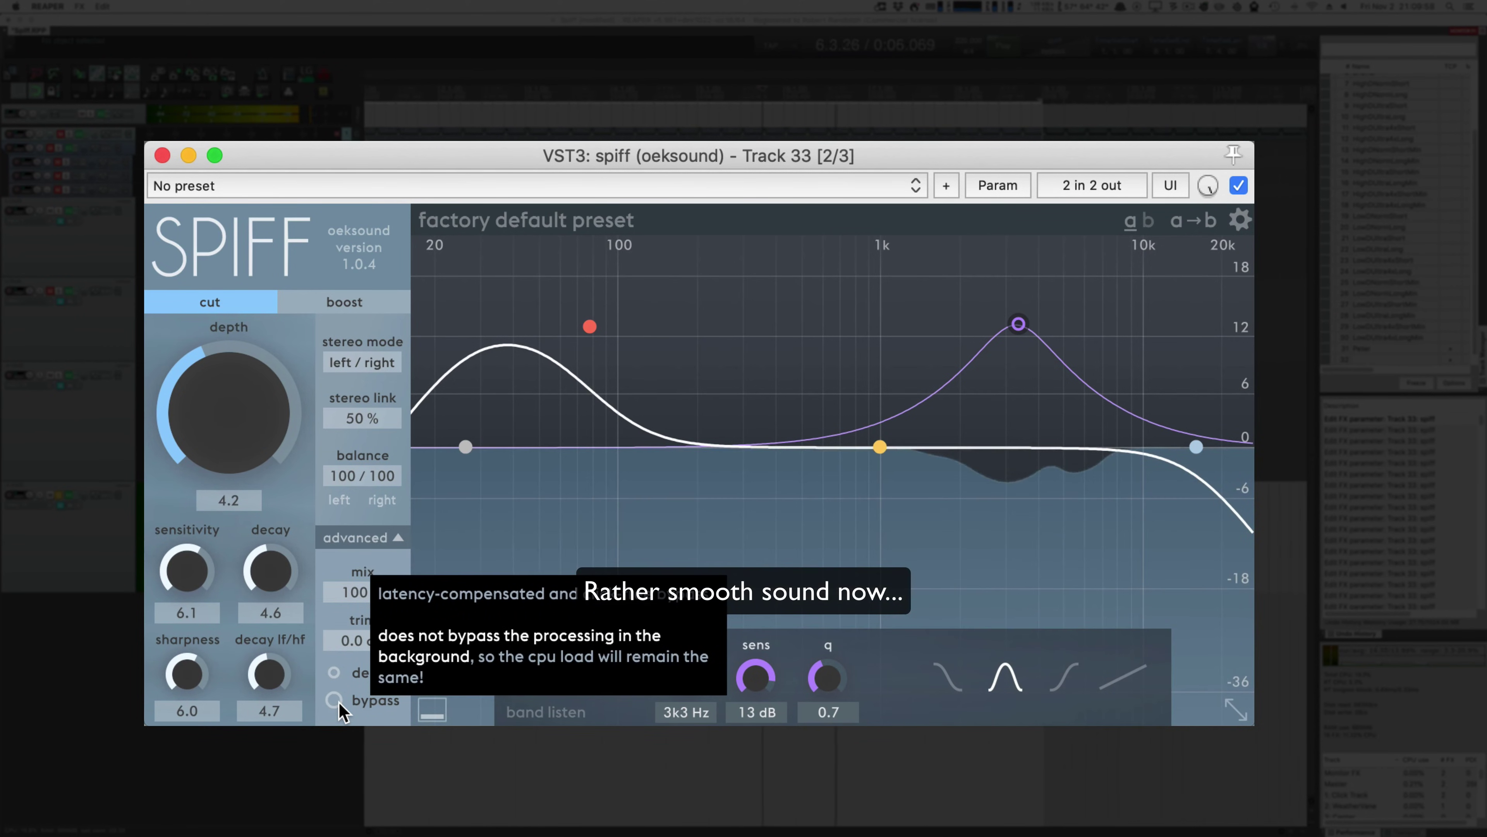
# Step: Boost transients at depth 6.6 and sensitivity 5.0, with band 1 at 66 Hz, 5.7 dB
pyautogui.click(333, 304)
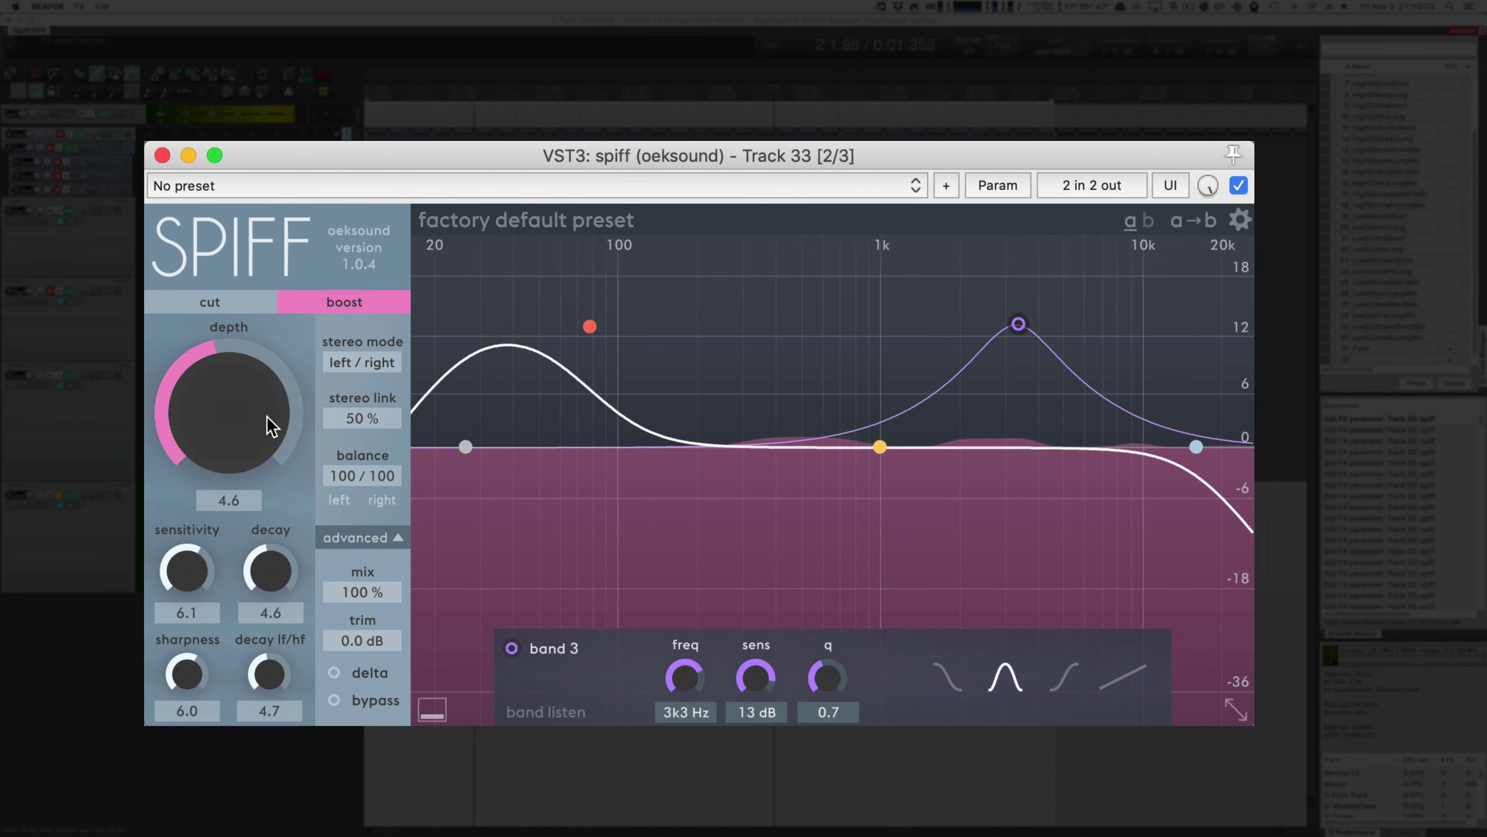
pyautogui.moveTo(275, 413); pyautogui.dragTo(268, 391)
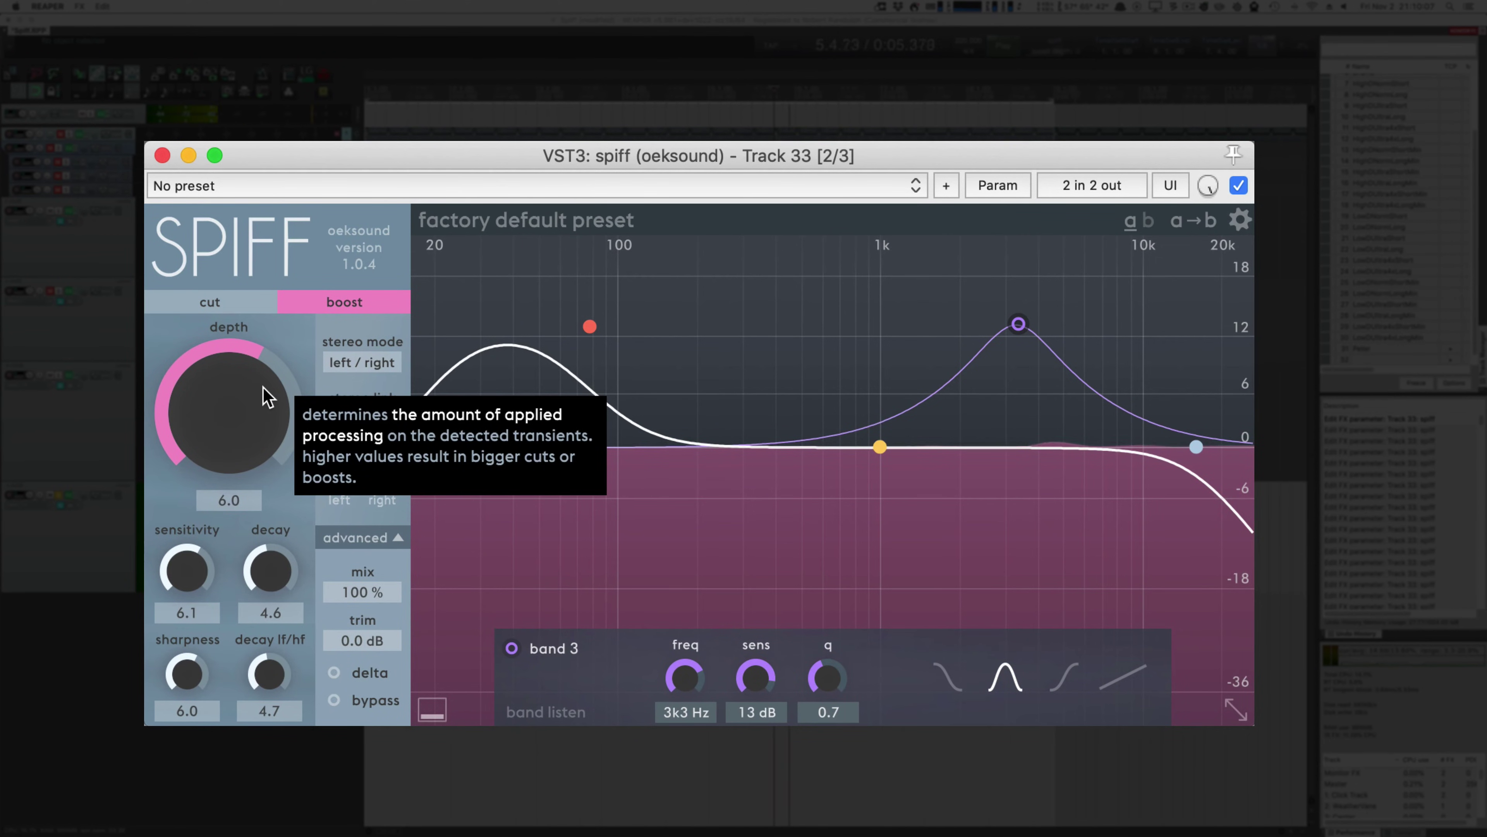
pyautogui.moveTo(191, 592); pyautogui.dragTo(191, 618)
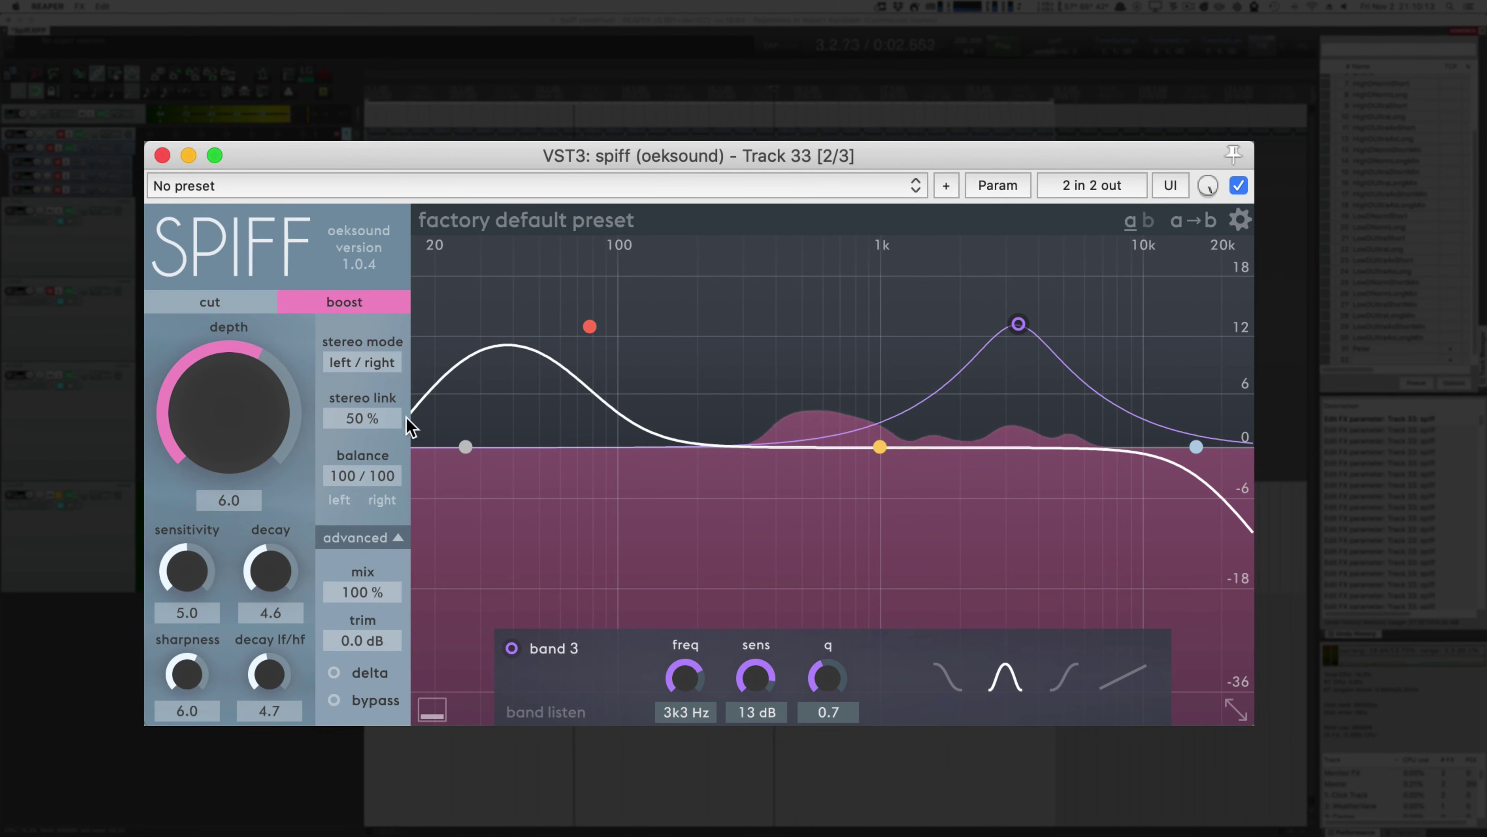
pyautogui.moveTo(590, 327); pyautogui.dragTo(570, 395)
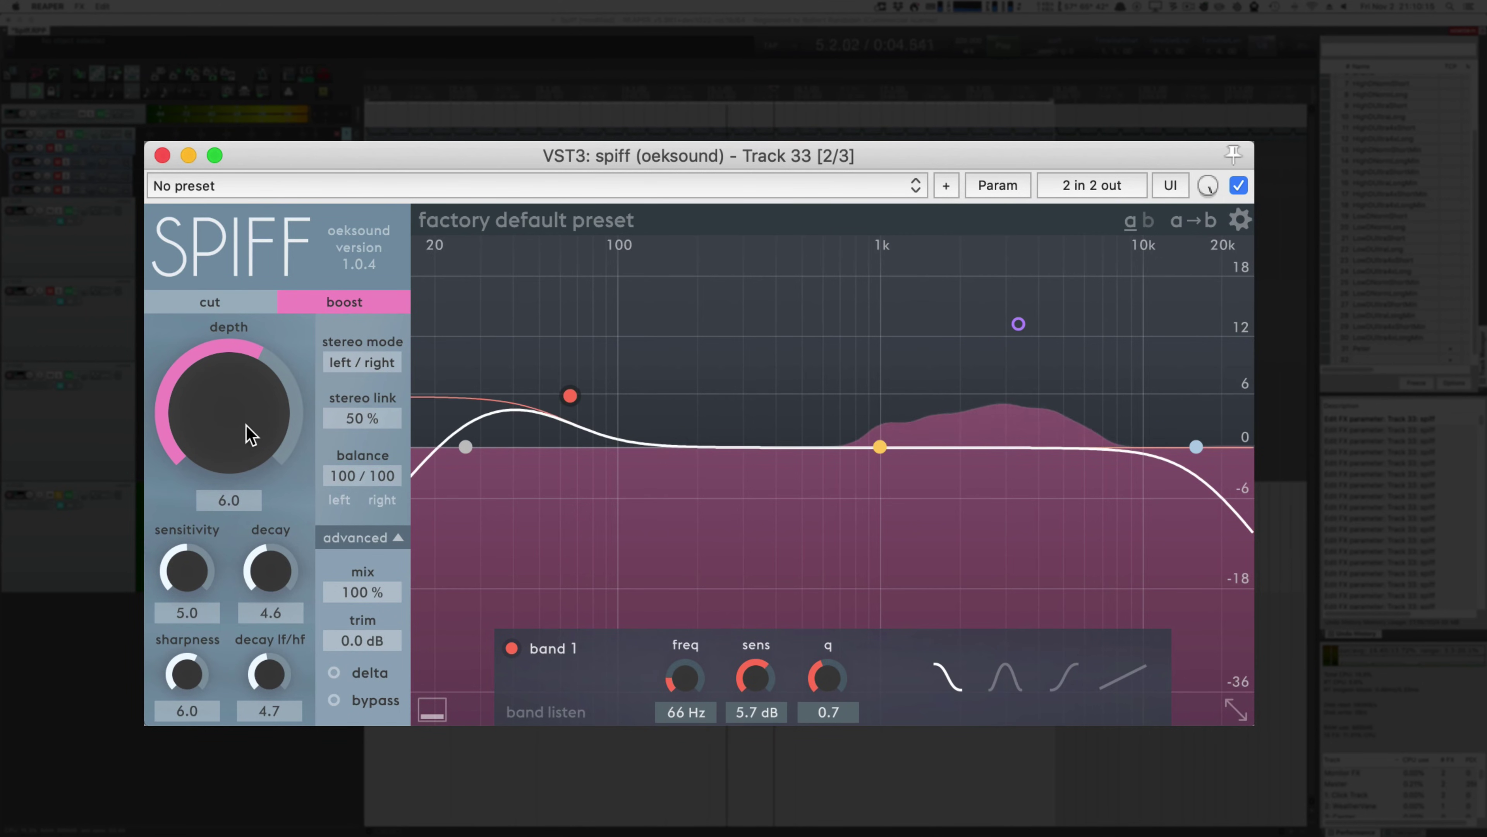
pyautogui.moveTo(252, 418); pyautogui.dragTo(252, 415)
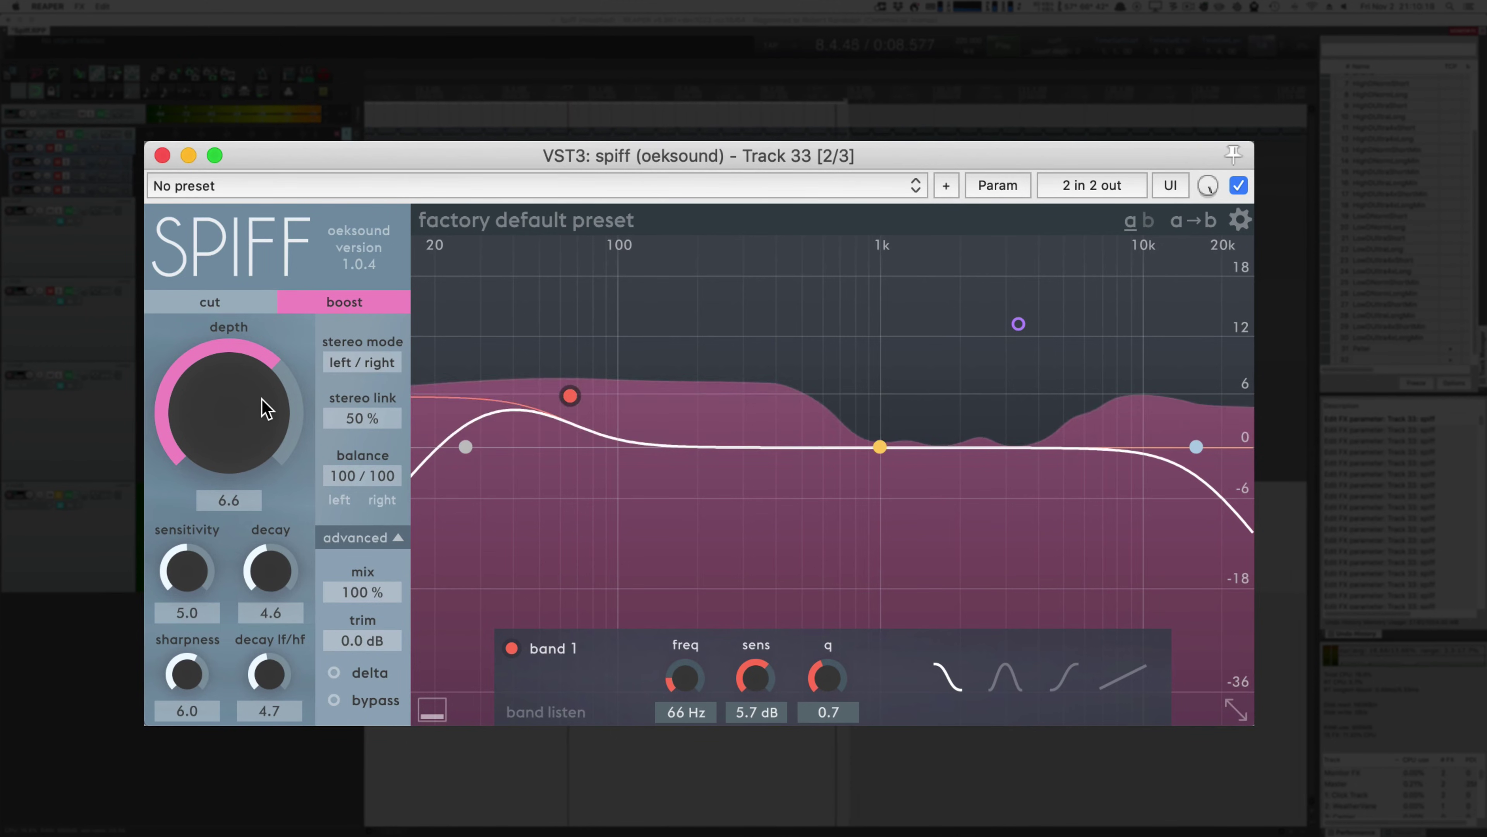
# Step: Toggle bypass on and off twice to compare the boost against the dry signal
pyautogui.click(334, 700)
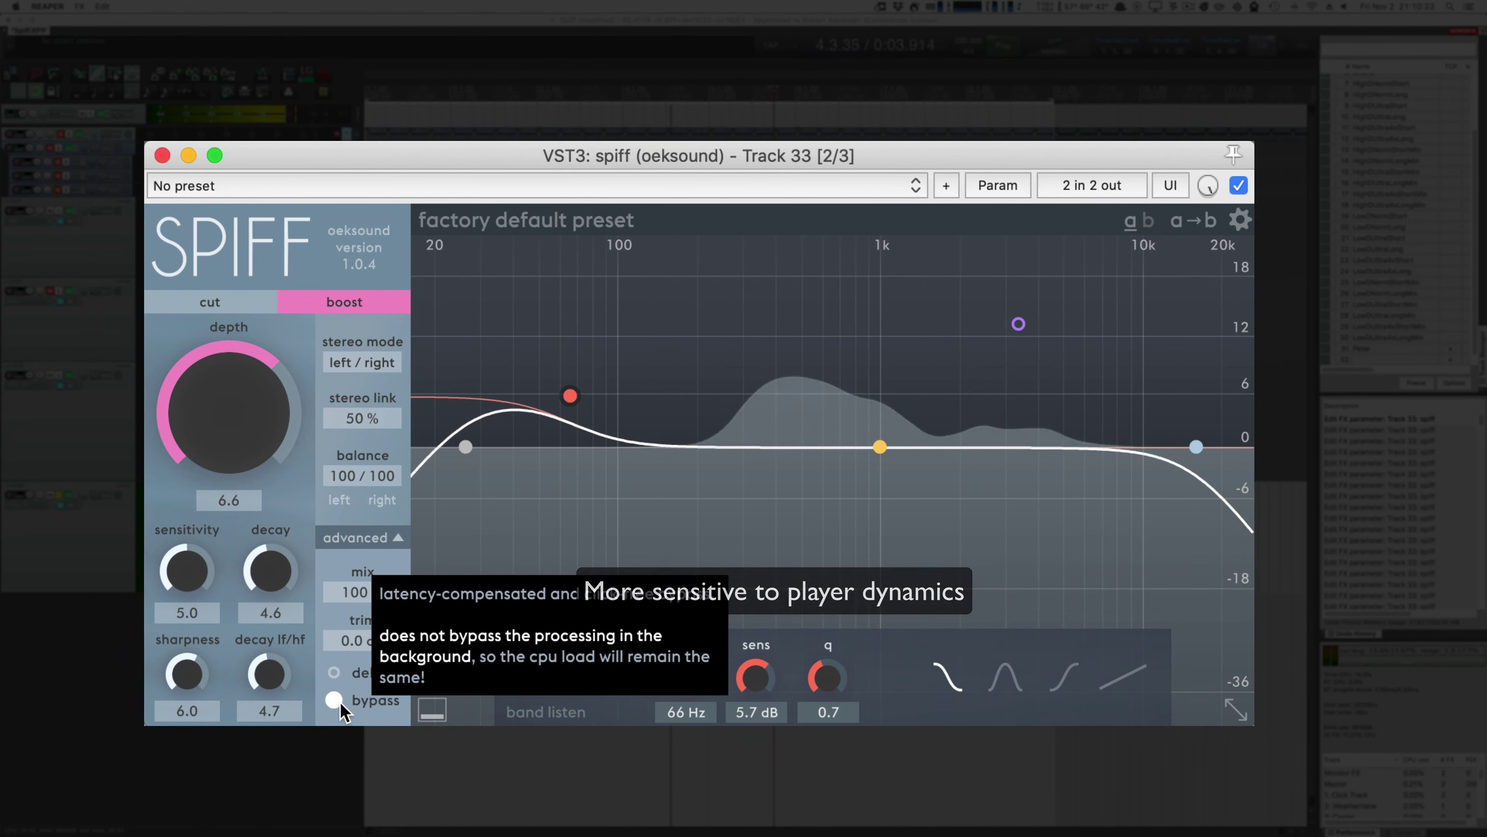
pyautogui.click(339, 702)
pyautogui.click(335, 700)
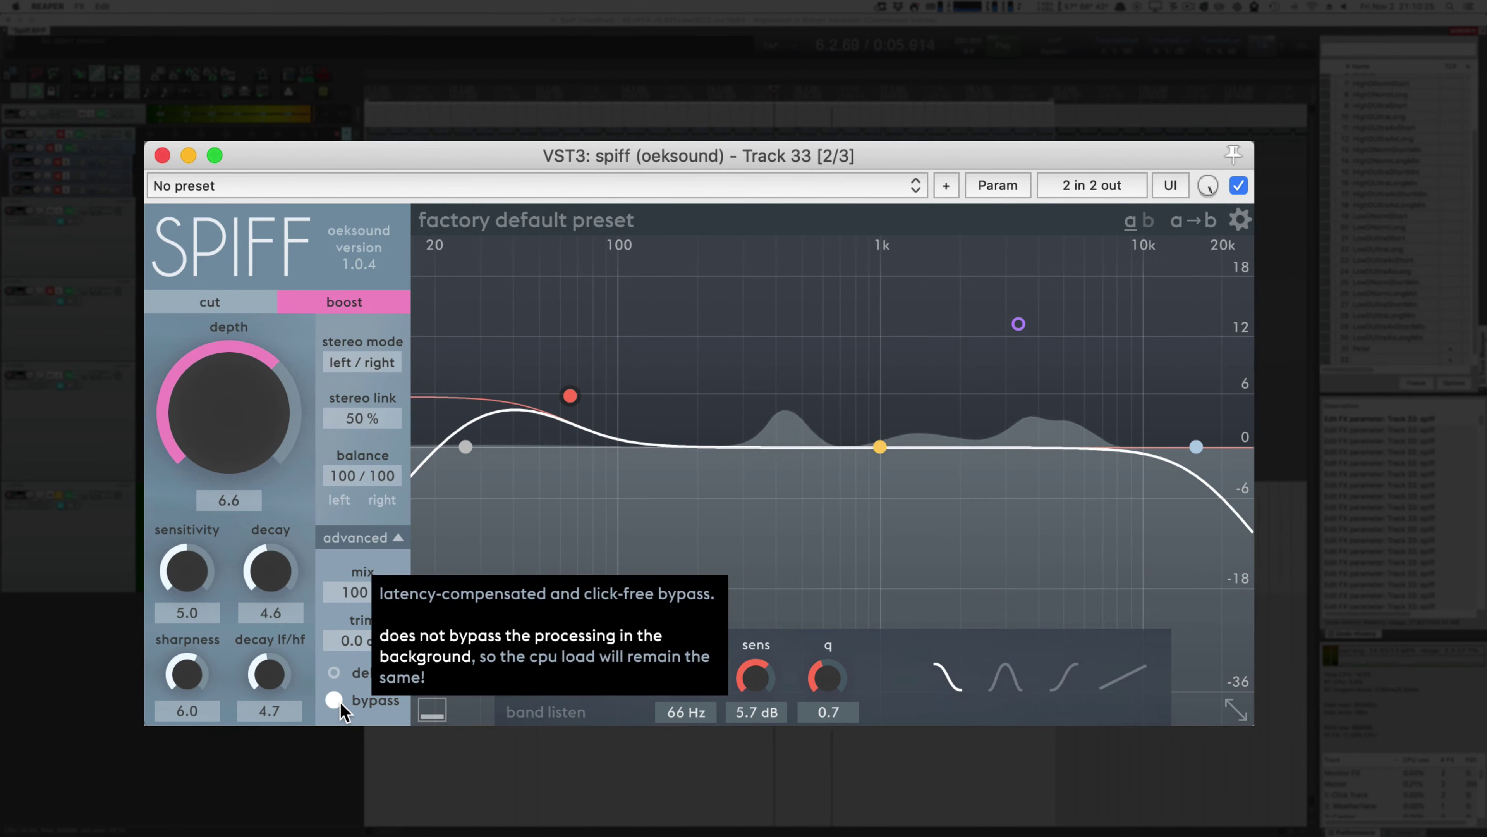
pyautogui.click(339, 702)
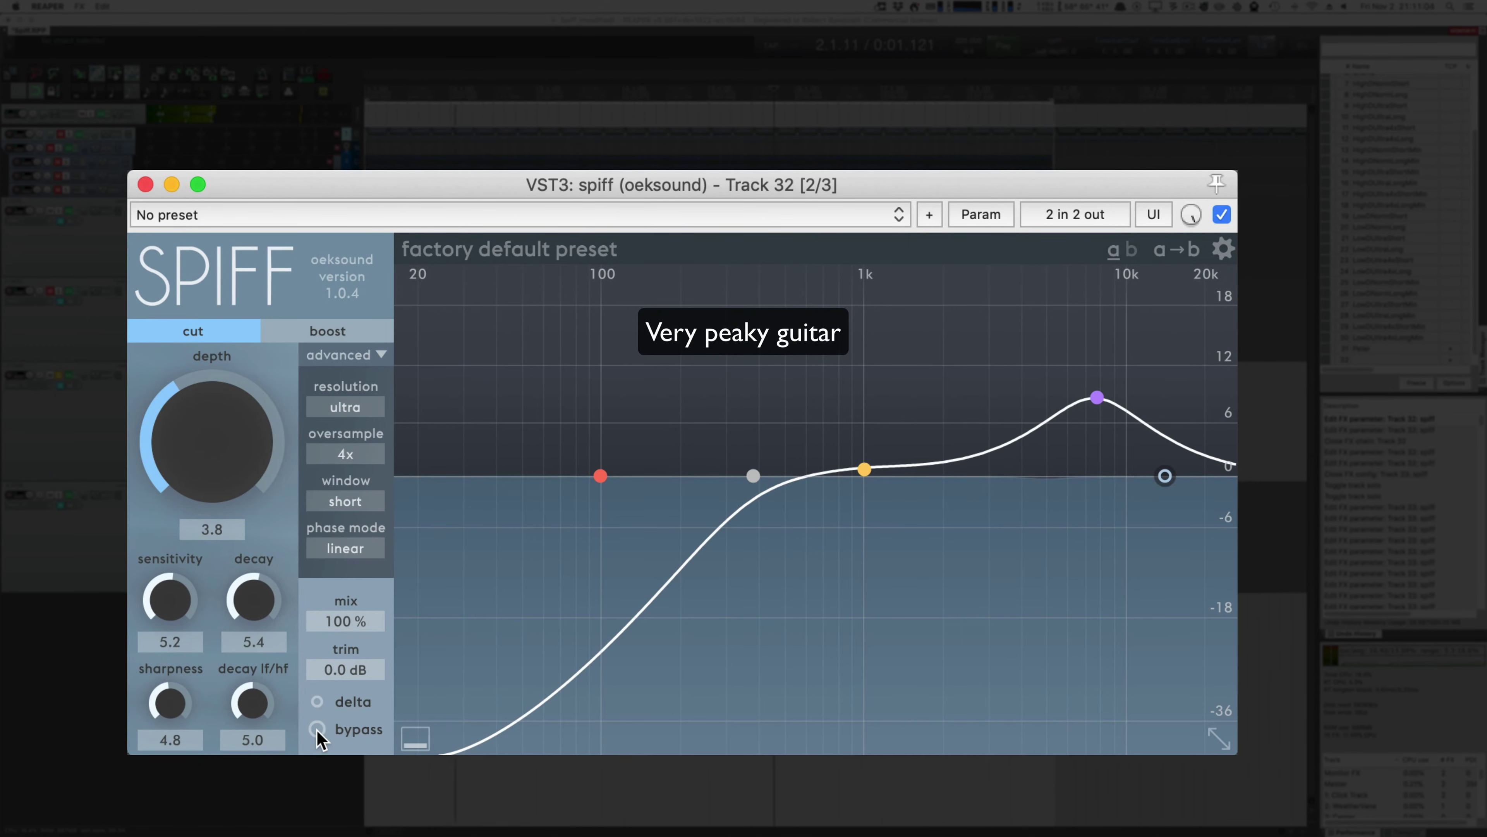
# Step: Compare the Track 32 guitar cuts against bypass twice, leaving processing on
pyautogui.click(317, 729)
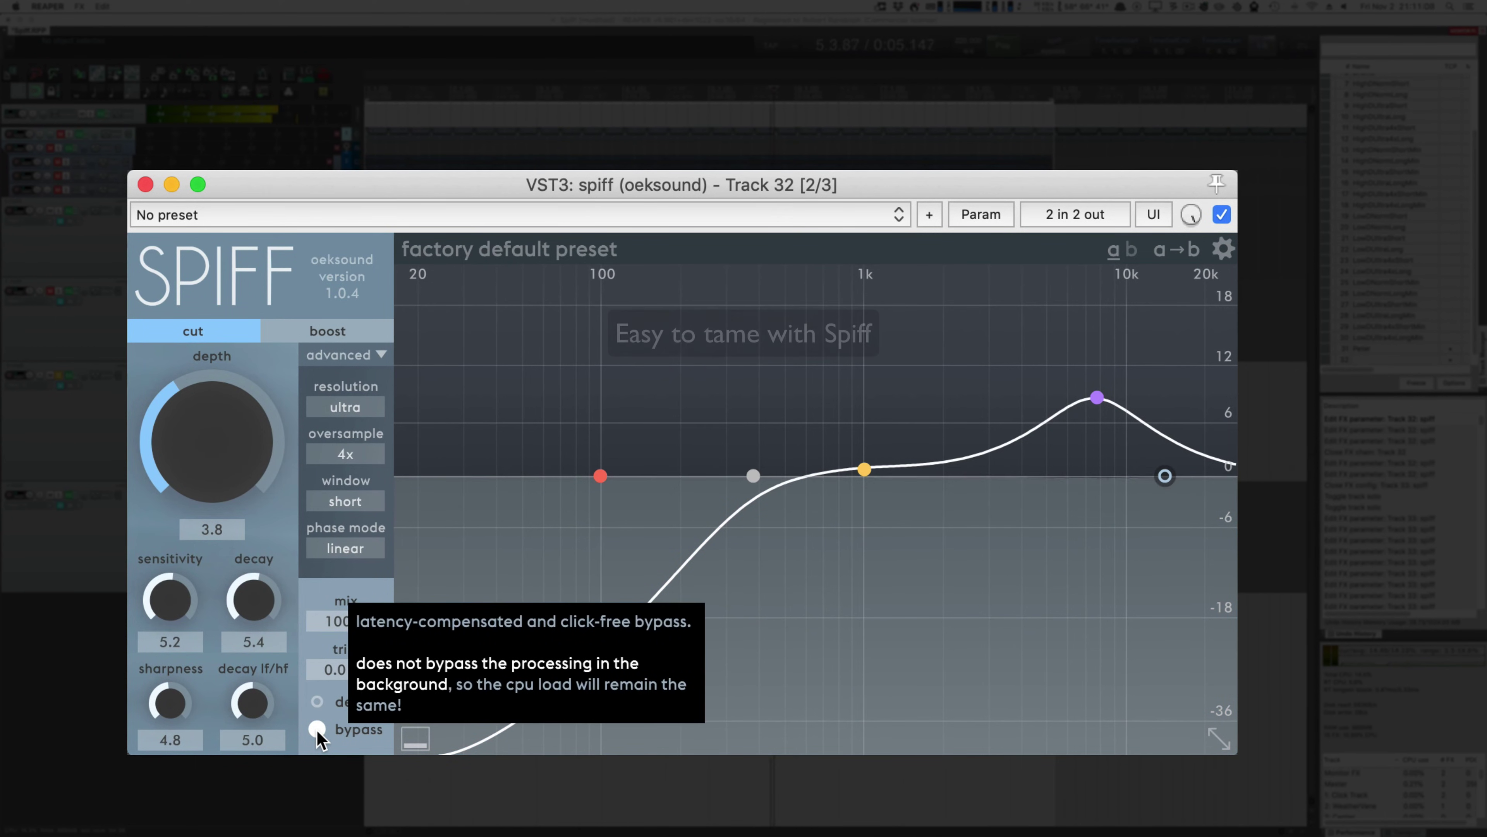
pyautogui.click(317, 730)
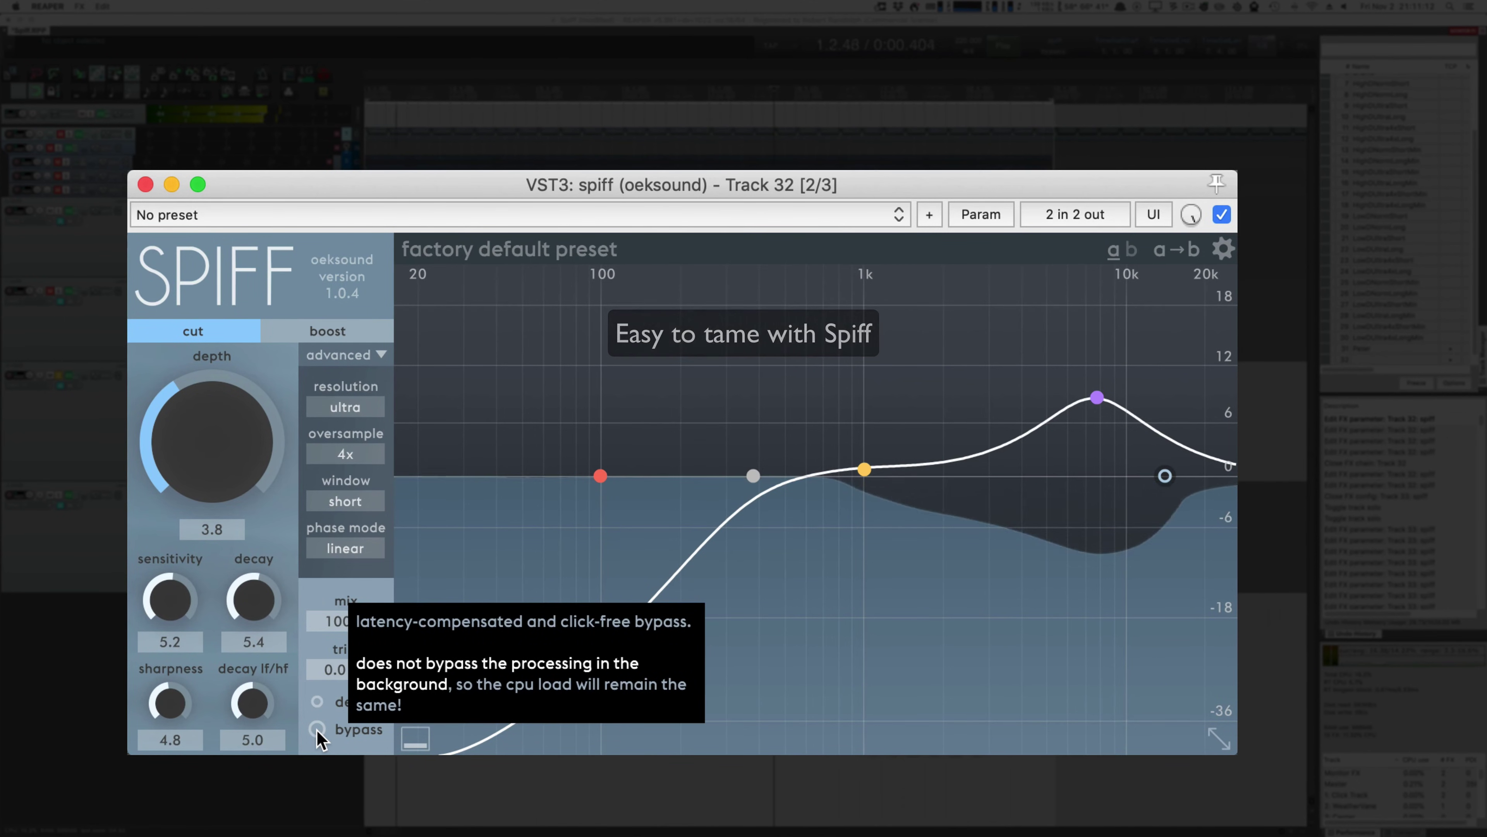
pyautogui.click(317, 730)
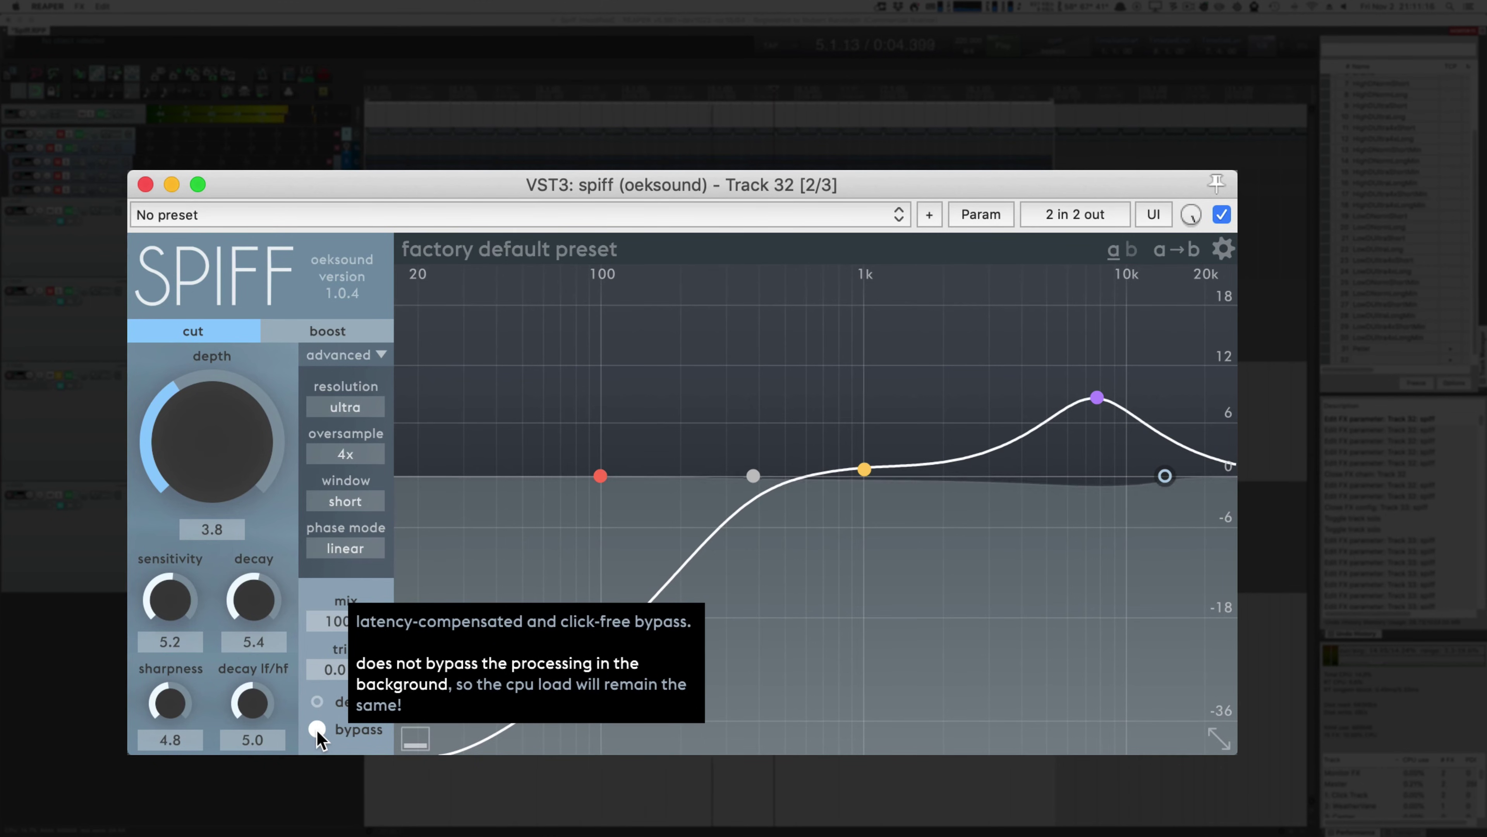
pyautogui.click(317, 729)
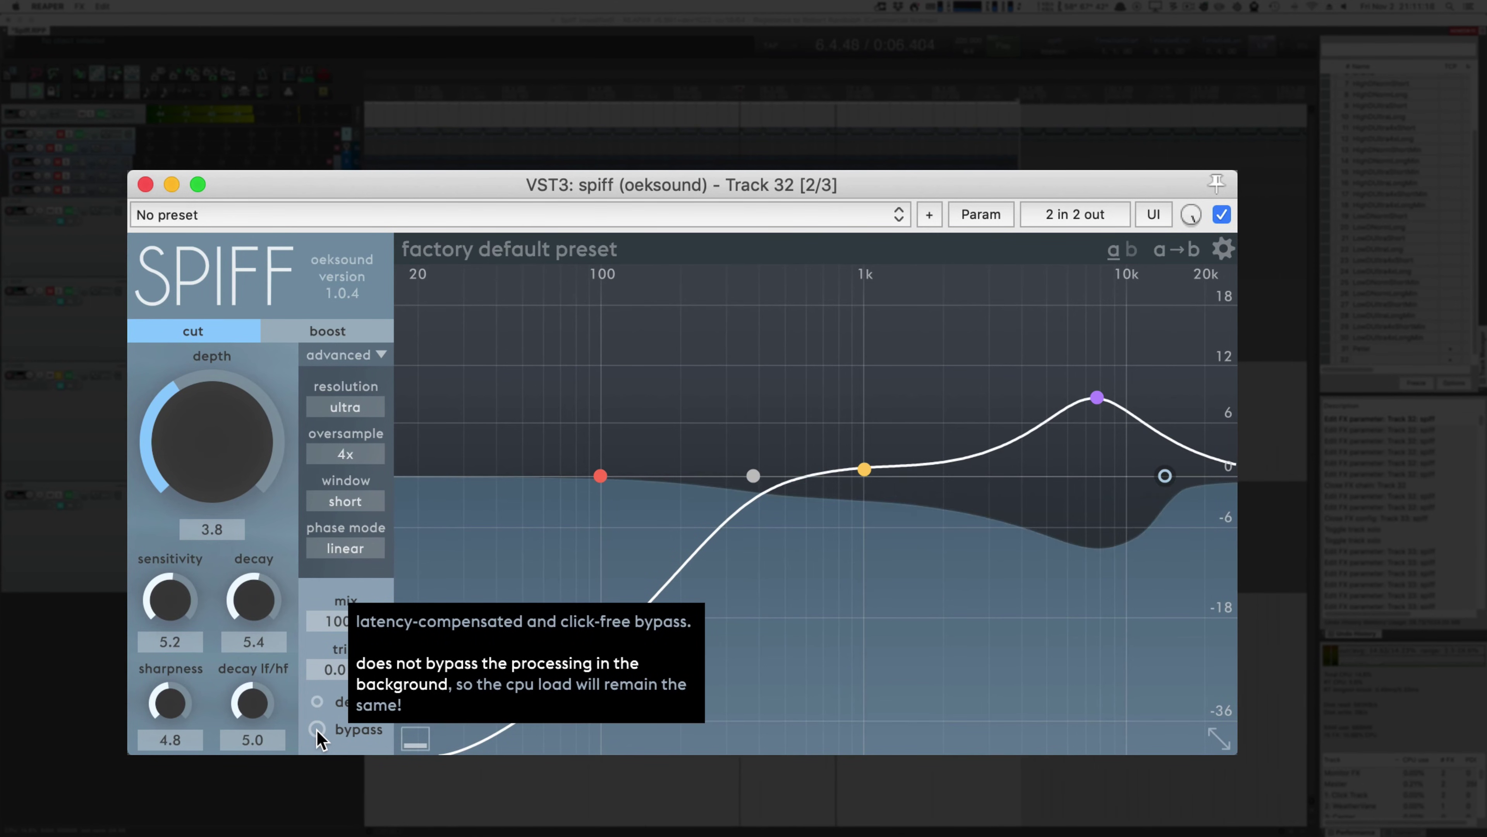
# Step: Switch the guitar instance to a gentle 1.8-depth boost and leave it bypassed
pyautogui.click(346, 331)
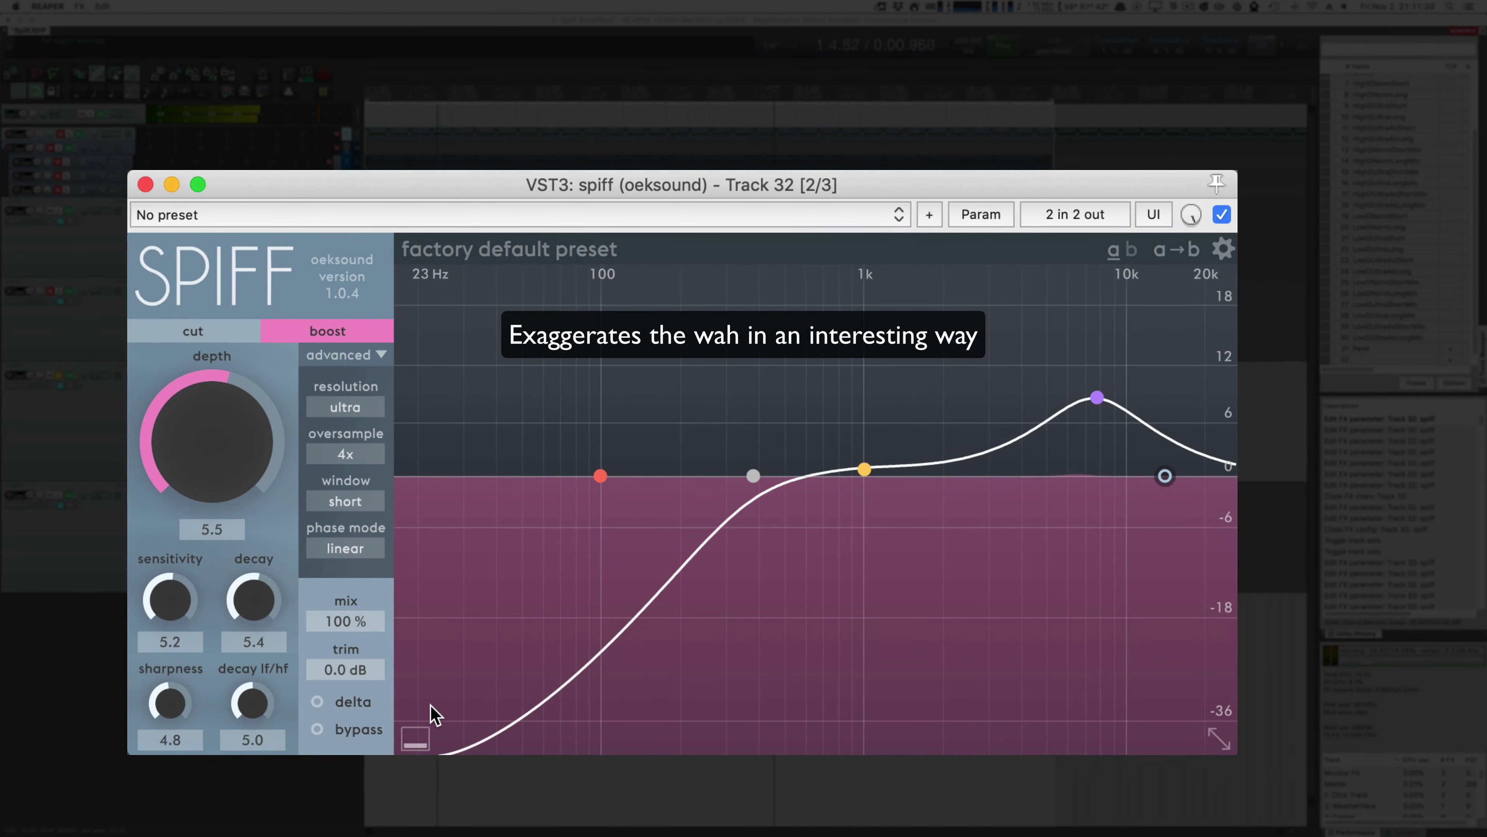
pyautogui.moveTo(228, 460); pyautogui.dragTo(237, 588)
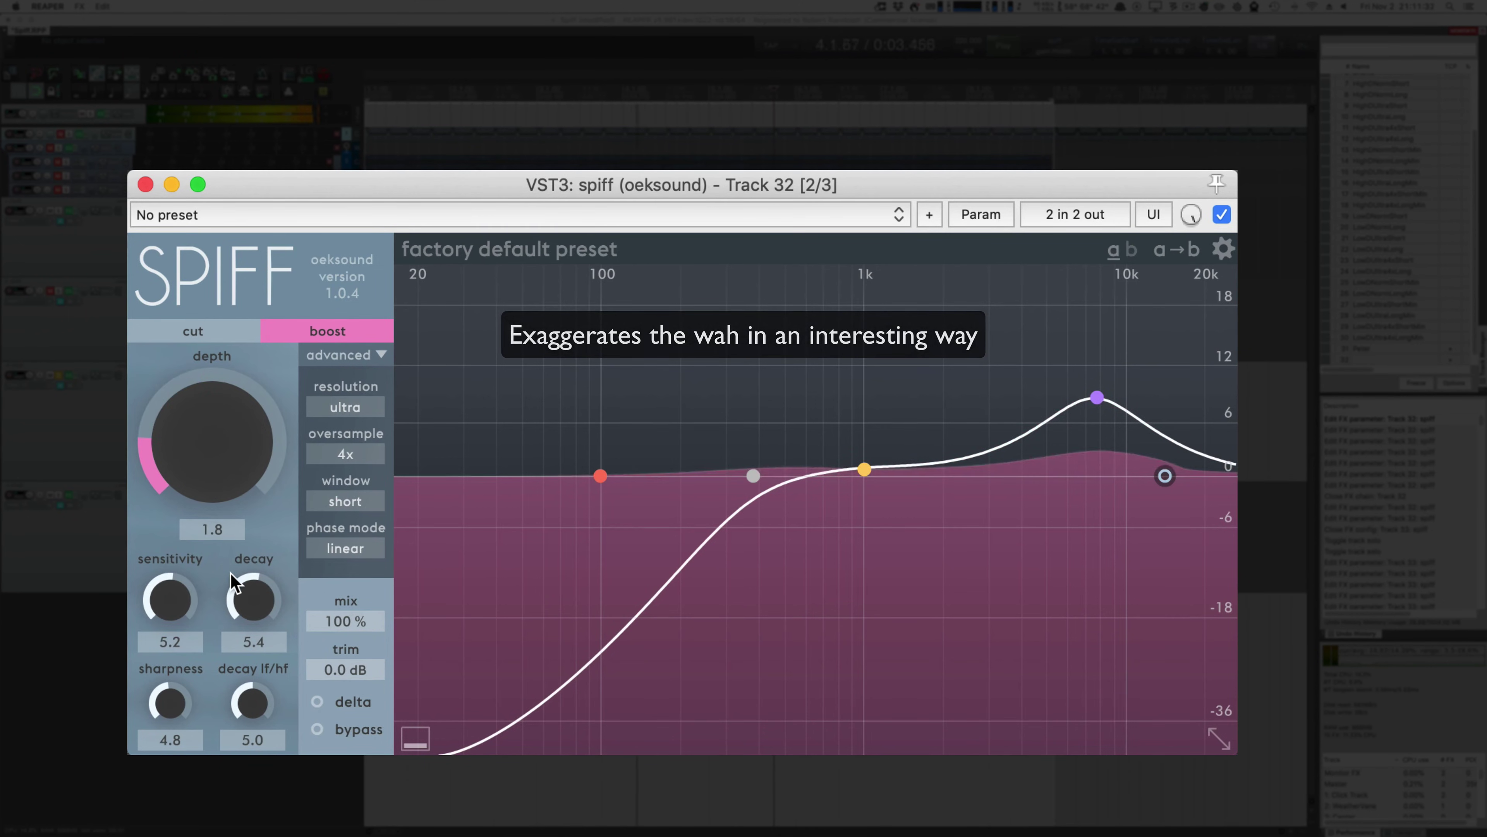
pyautogui.click(316, 729)
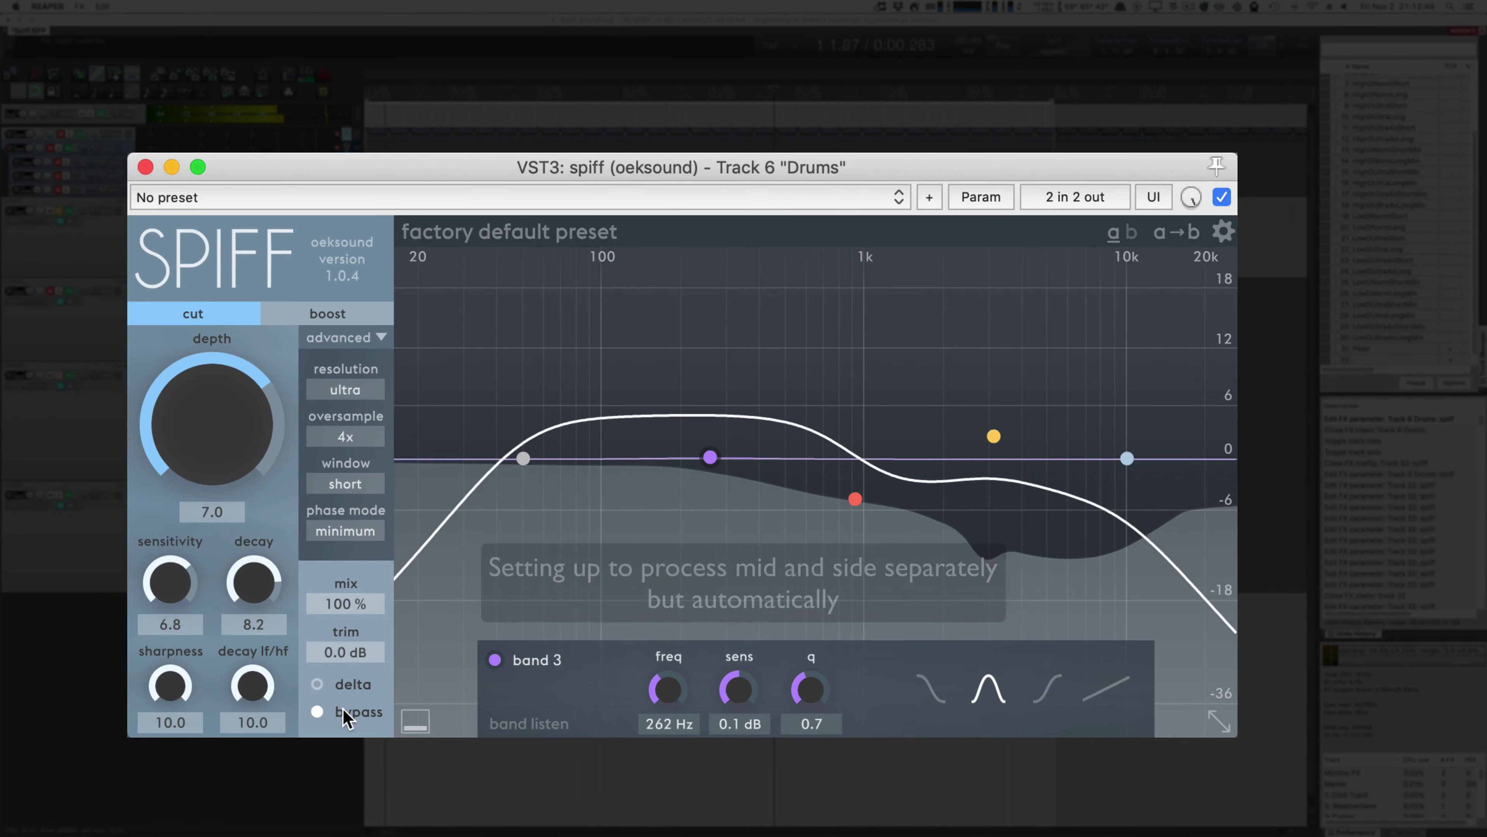
# Step: Even the Drums spiff's mid/side balance from side-only to 100 / 100
pyautogui.click(339, 337)
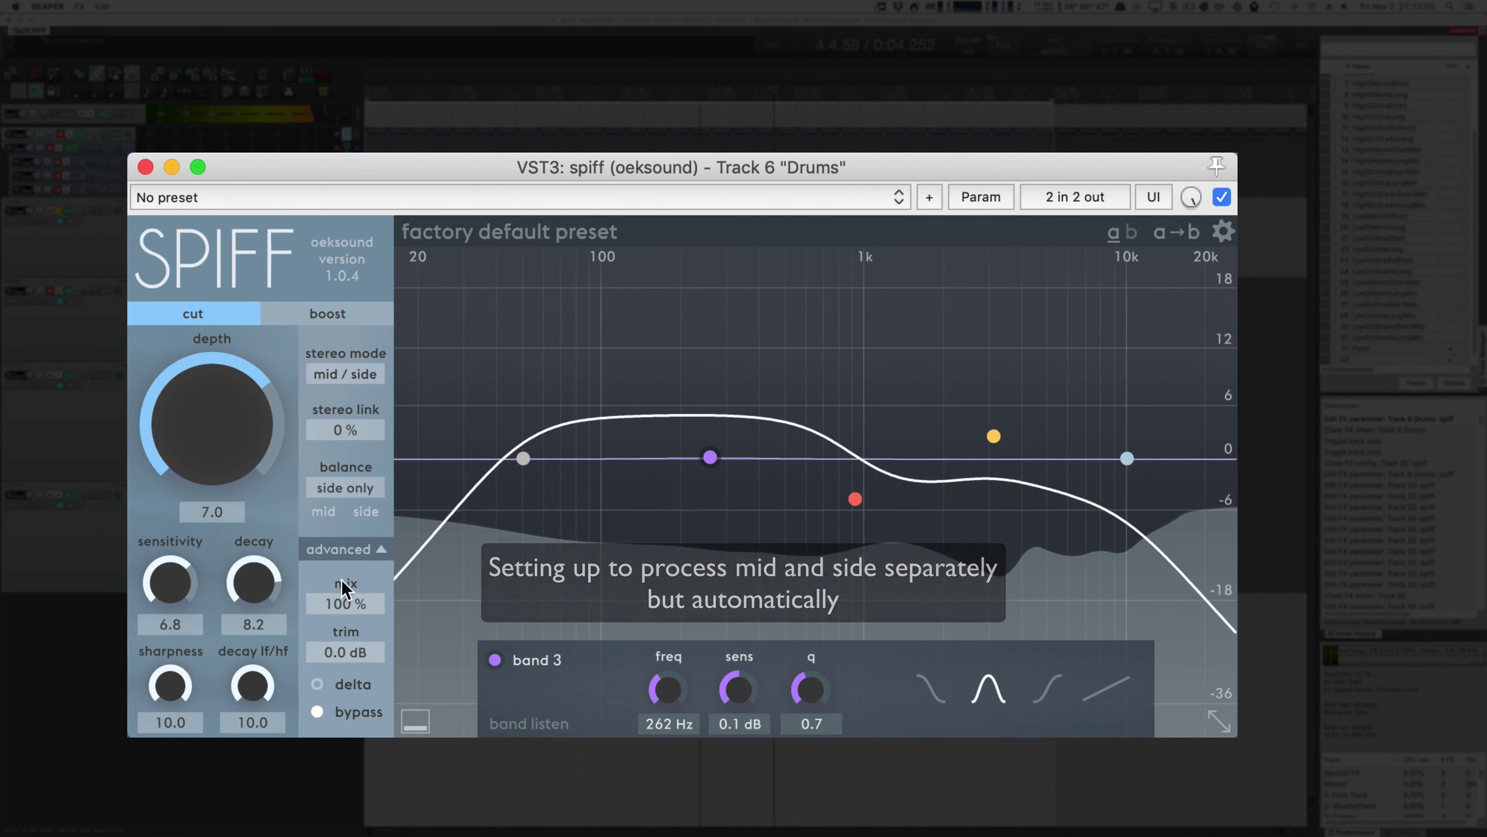
pyautogui.moveTo(347, 491); pyautogui.dragTo(347, 662)
pyautogui.click(353, 713)
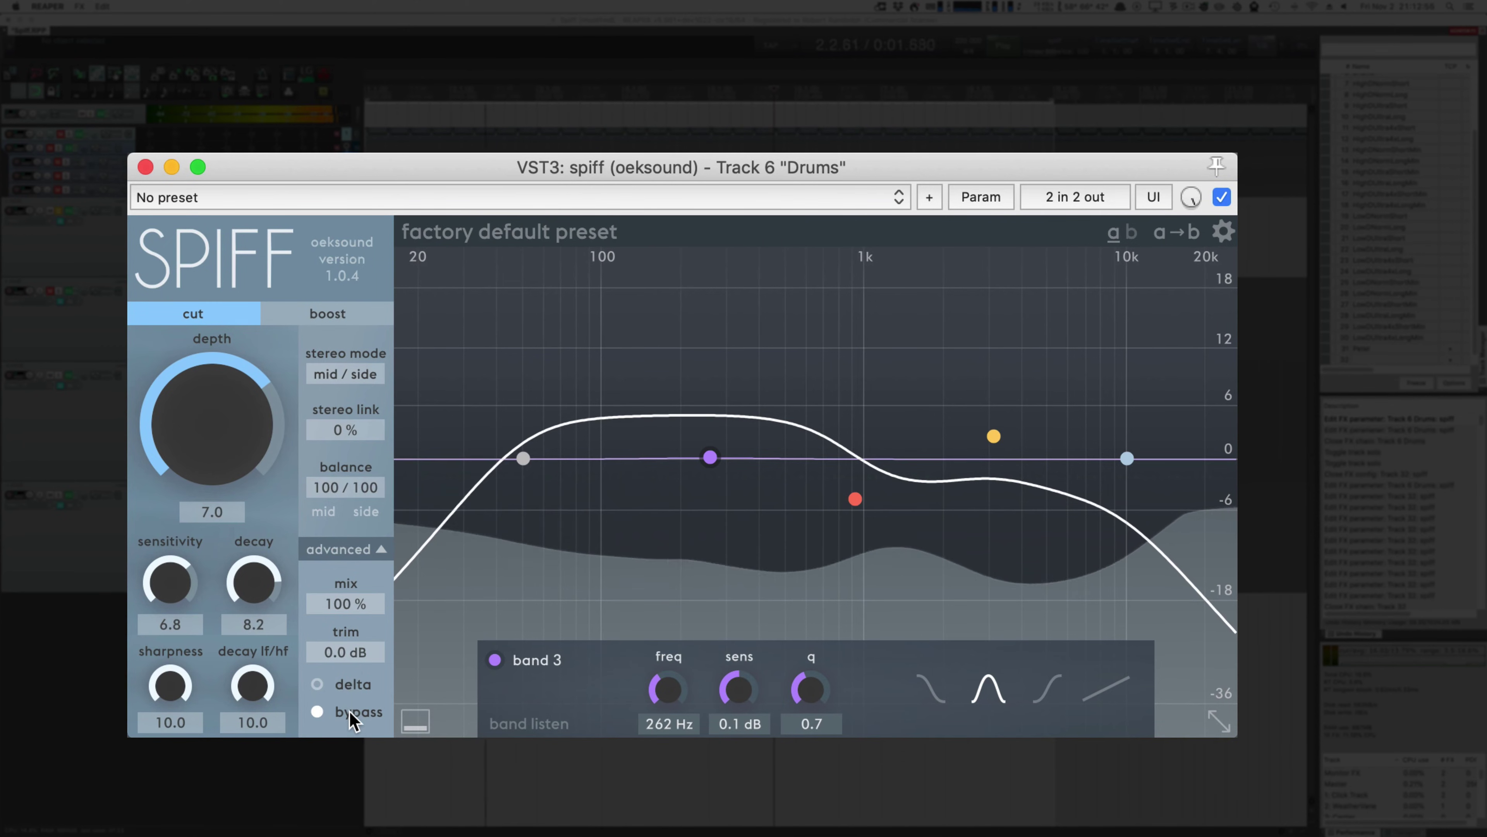
# Step: Re-enable the Drums spiff and lower its depth from 7.0 to 4.0
pyautogui.click(352, 714)
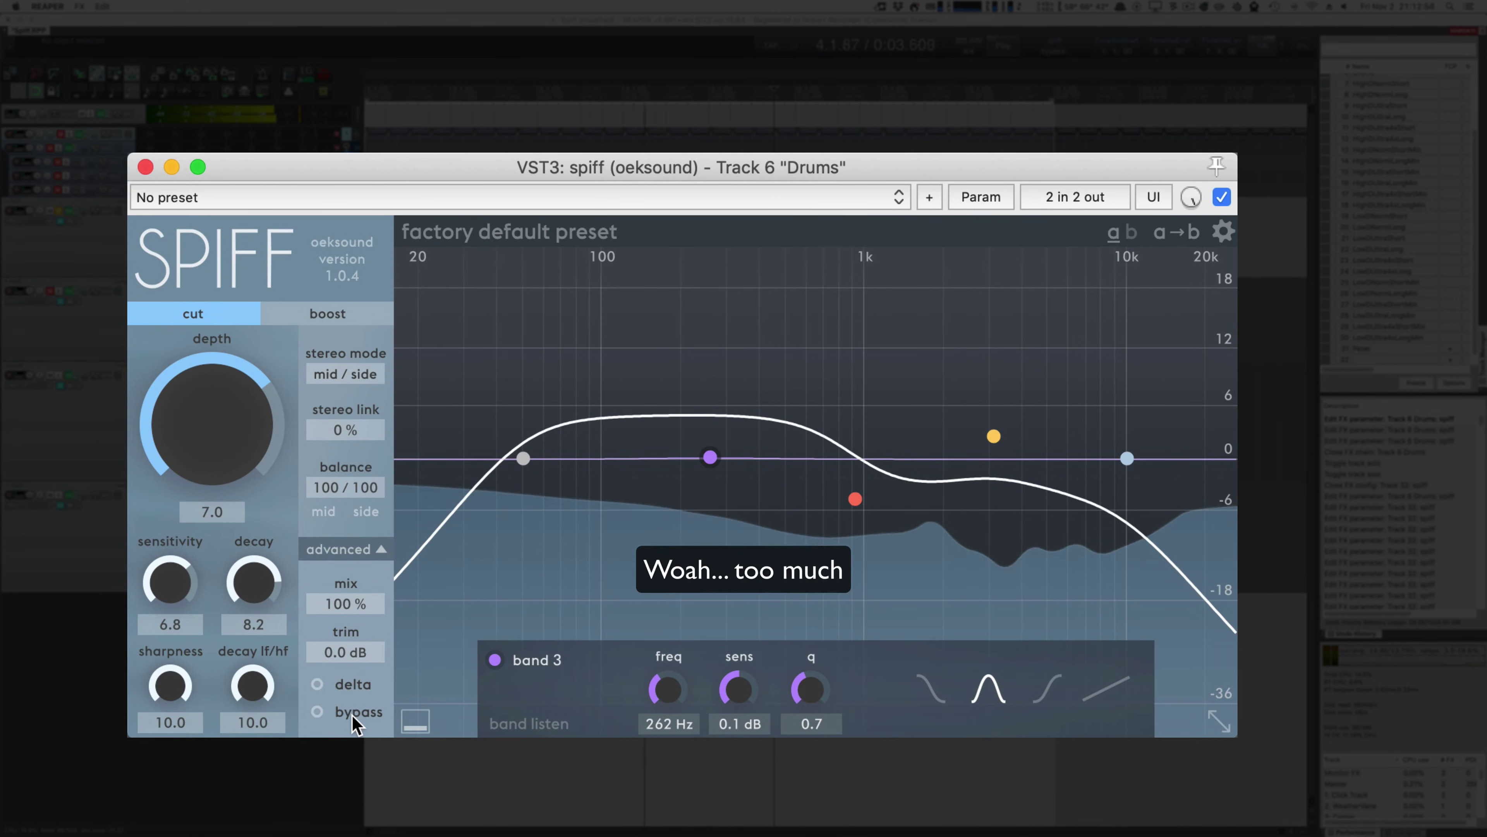
pyautogui.moveTo(353, 717)
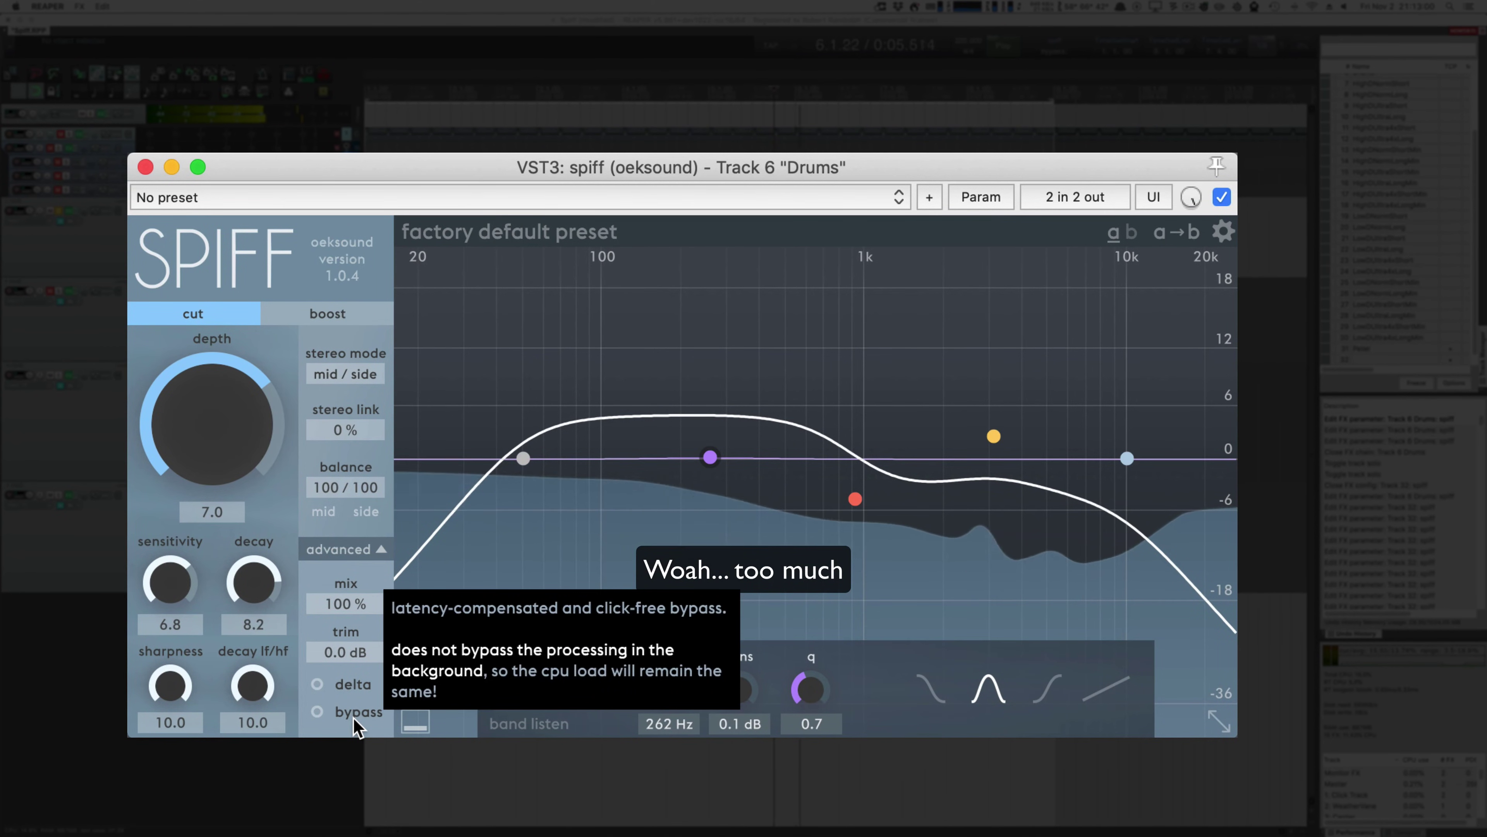
pyautogui.moveTo(211, 508); pyautogui.dragTo(216, 518)
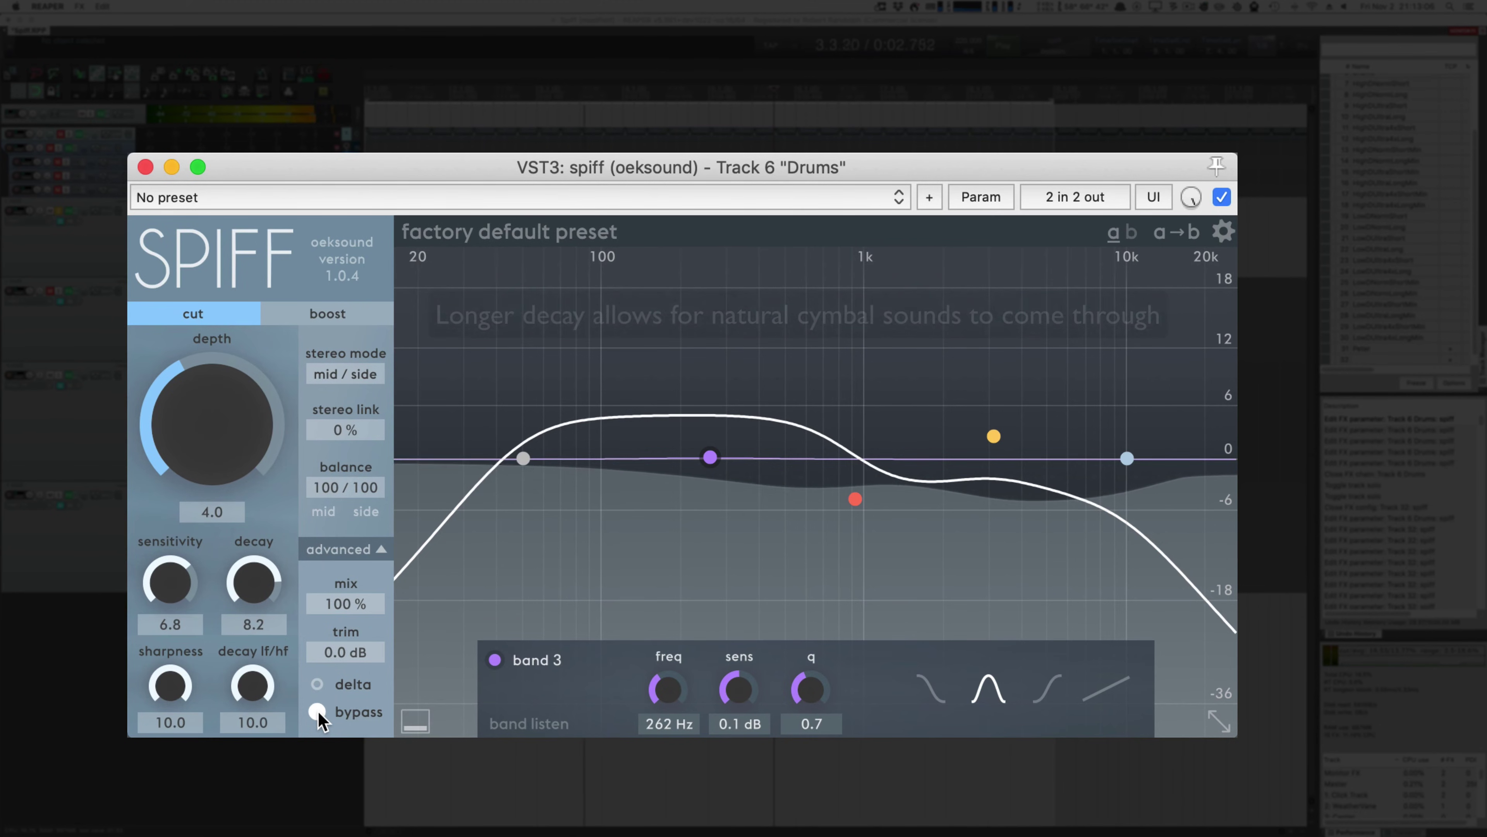
# Step: Compare the drums against bypass, then leave spiff active in boost mode
pyautogui.moveTo(318, 710)
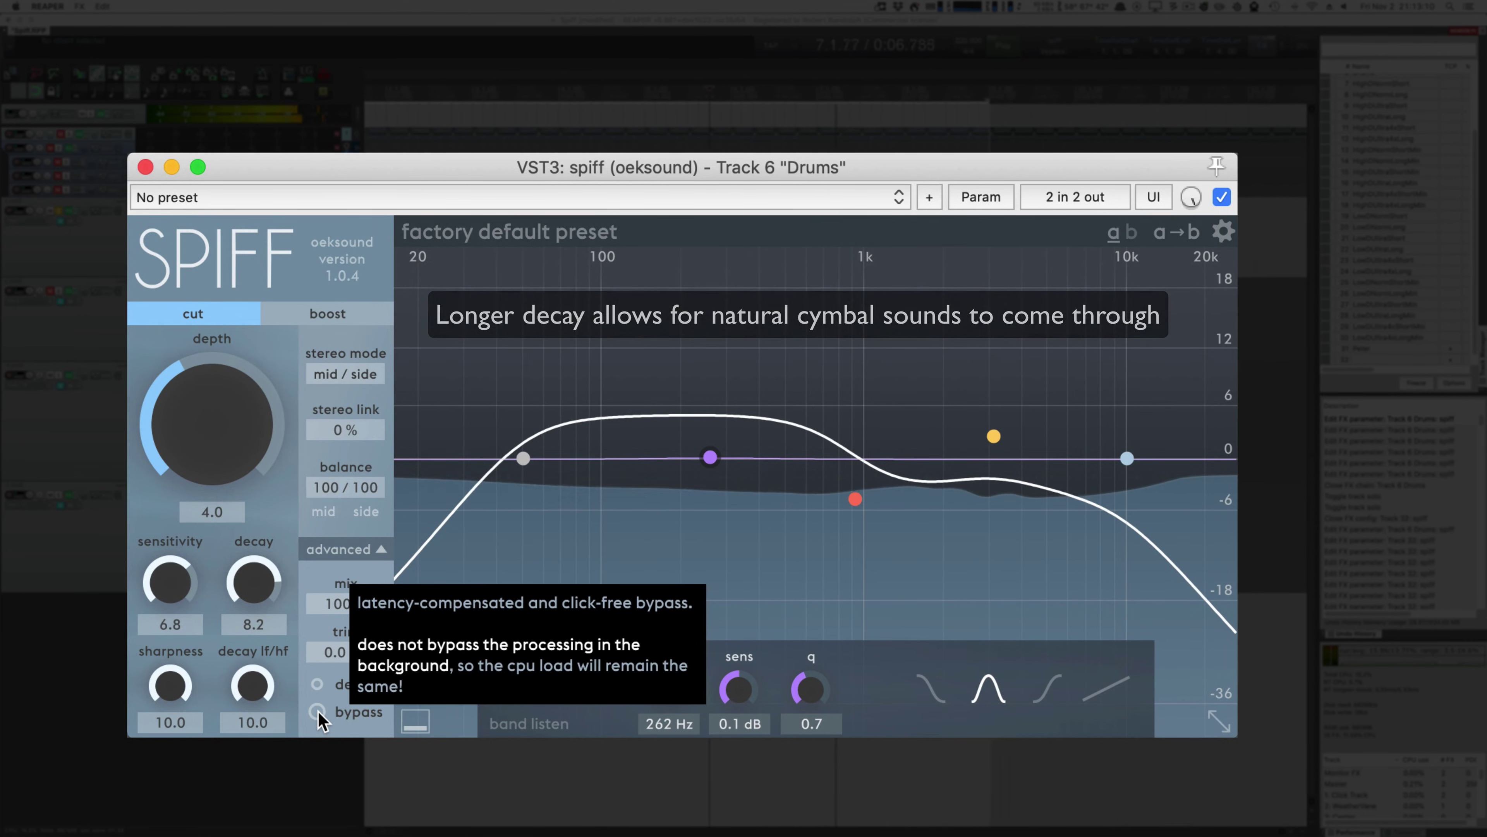
pyautogui.click(317, 711)
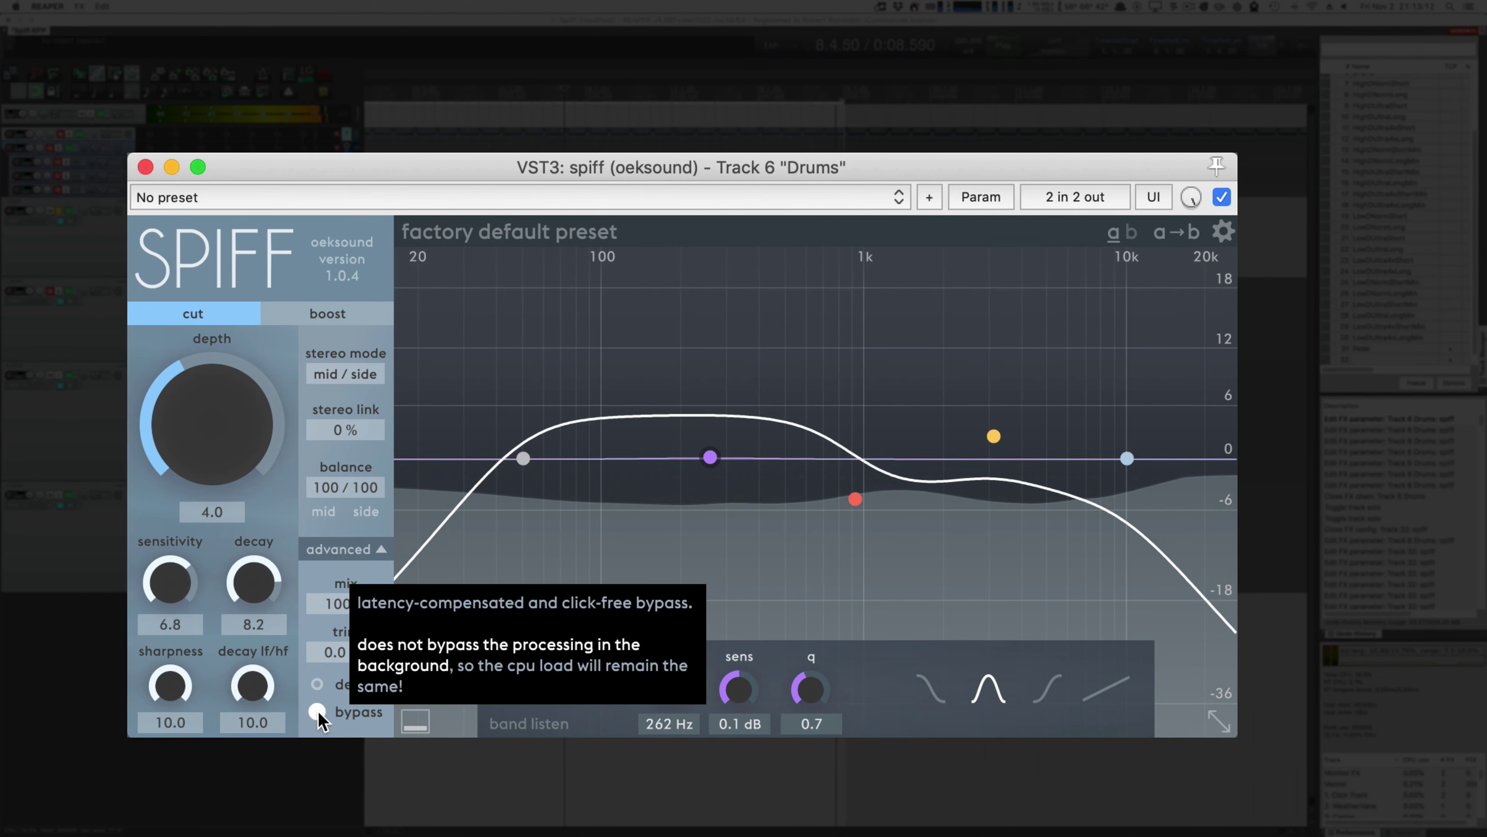
pyautogui.click(317, 711)
pyautogui.click(331, 315)
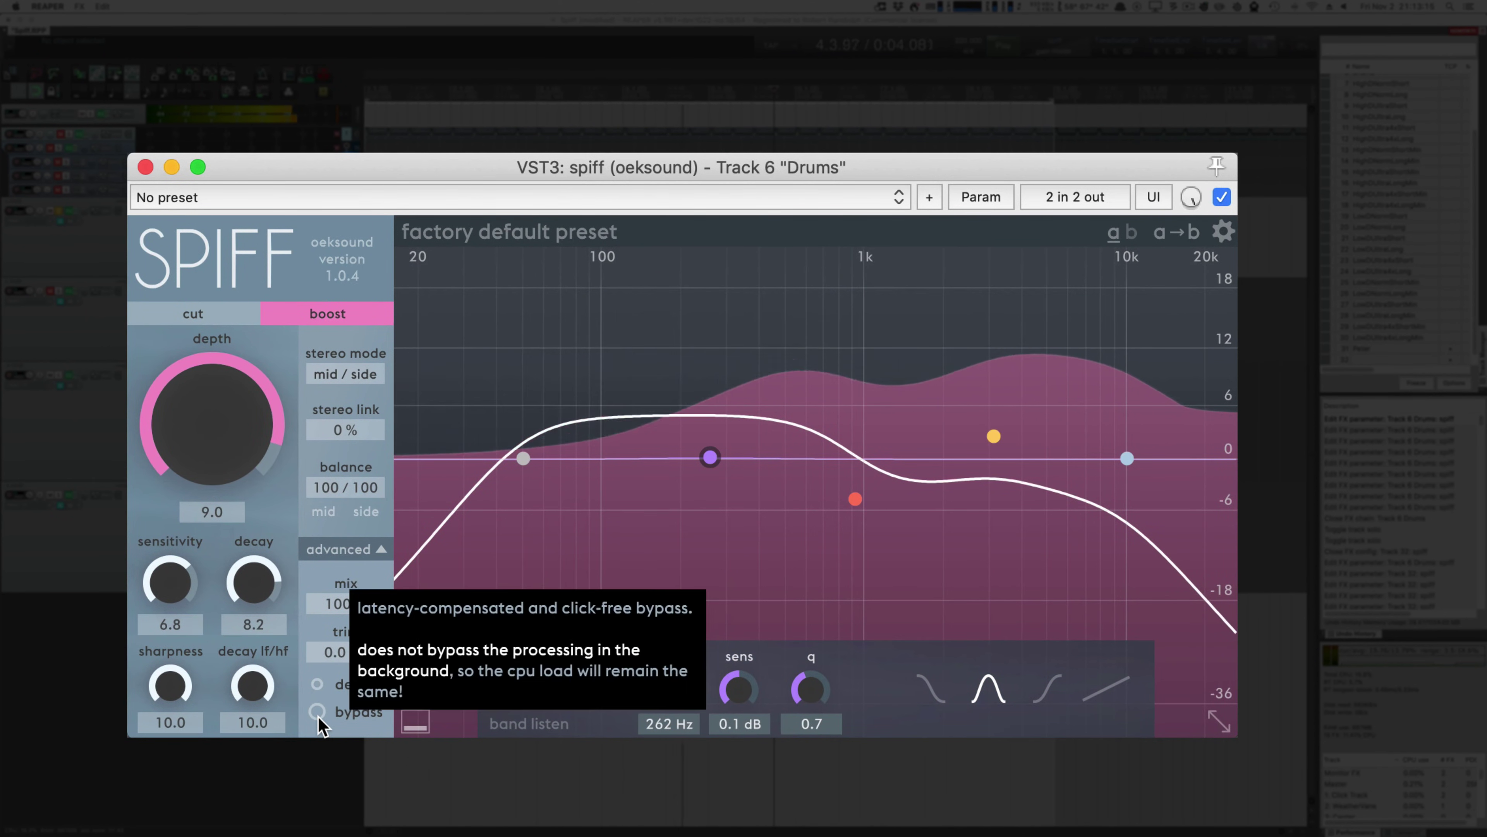
# Step: Lower depth to about 3.0, lift band 2 near 3k1 Hz, and make band 3 a lowered low-shelf
pyautogui.moveTo(233, 455); pyautogui.dragTo(252, 648)
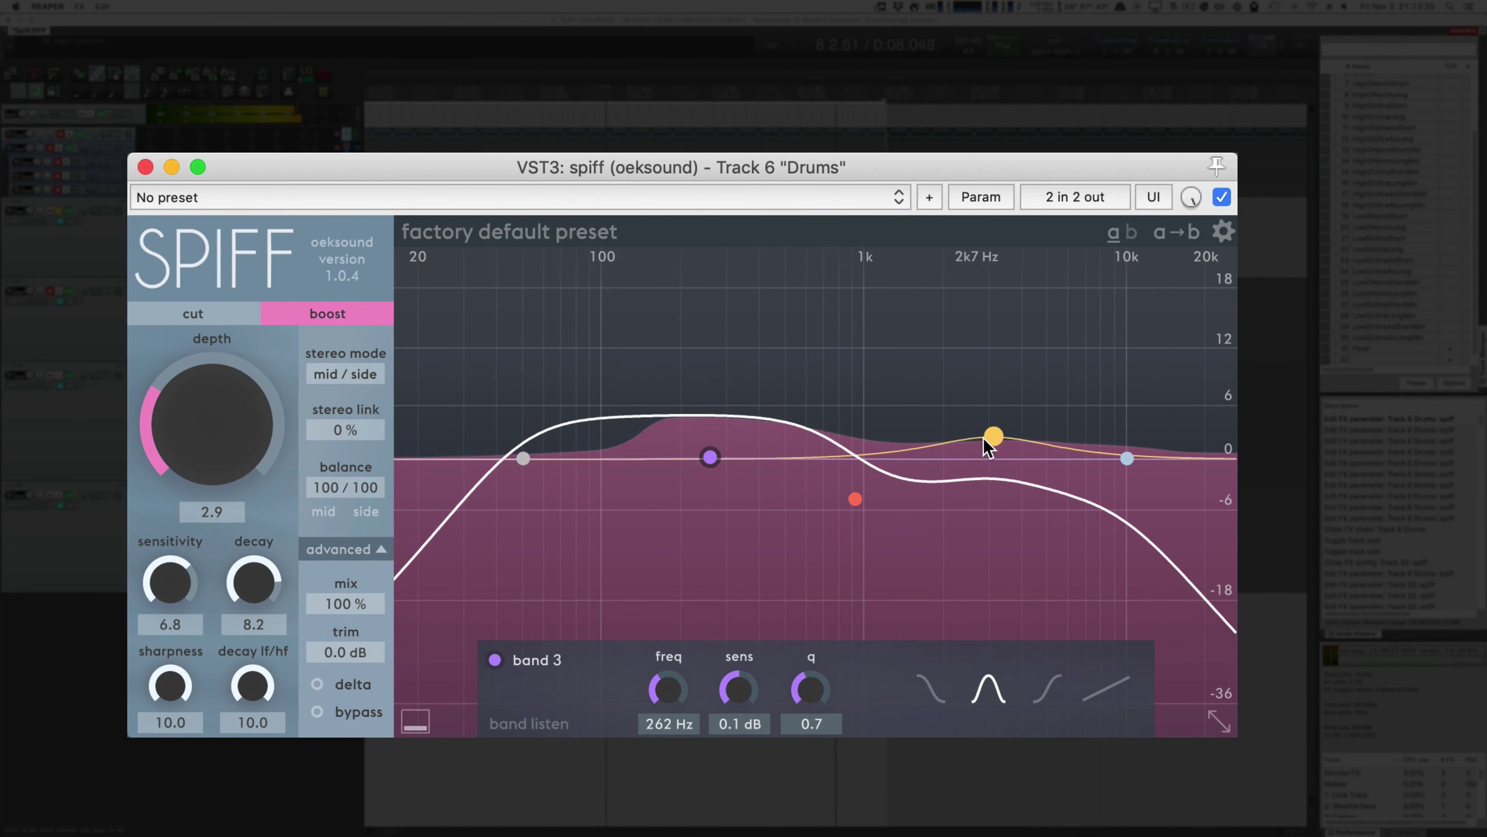
pyautogui.moveTo(994, 436); pyautogui.dragTo(1011, 351)
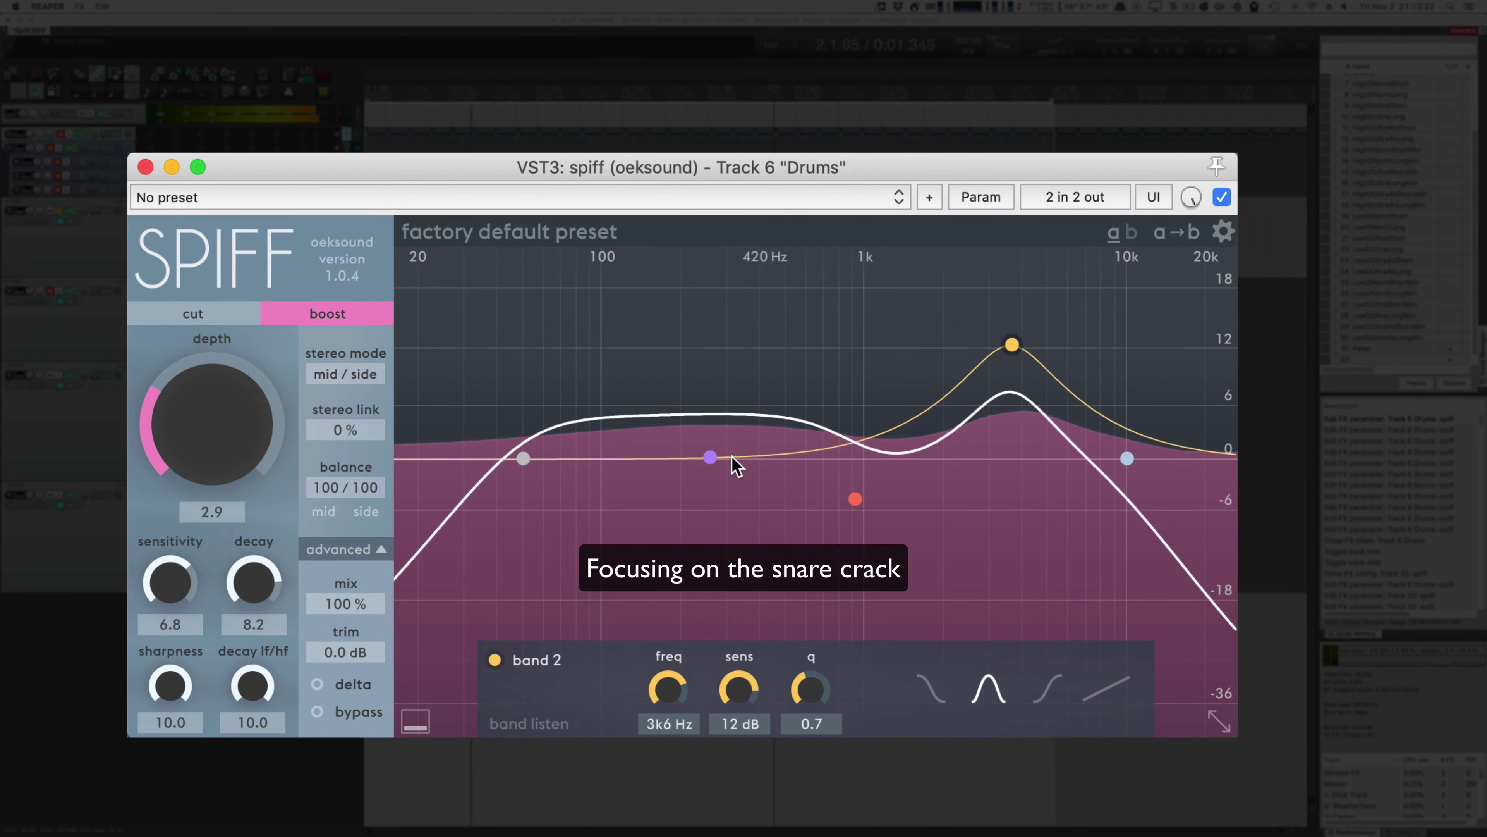
pyautogui.moveTo(710, 457); pyautogui.dragTo(686, 485)
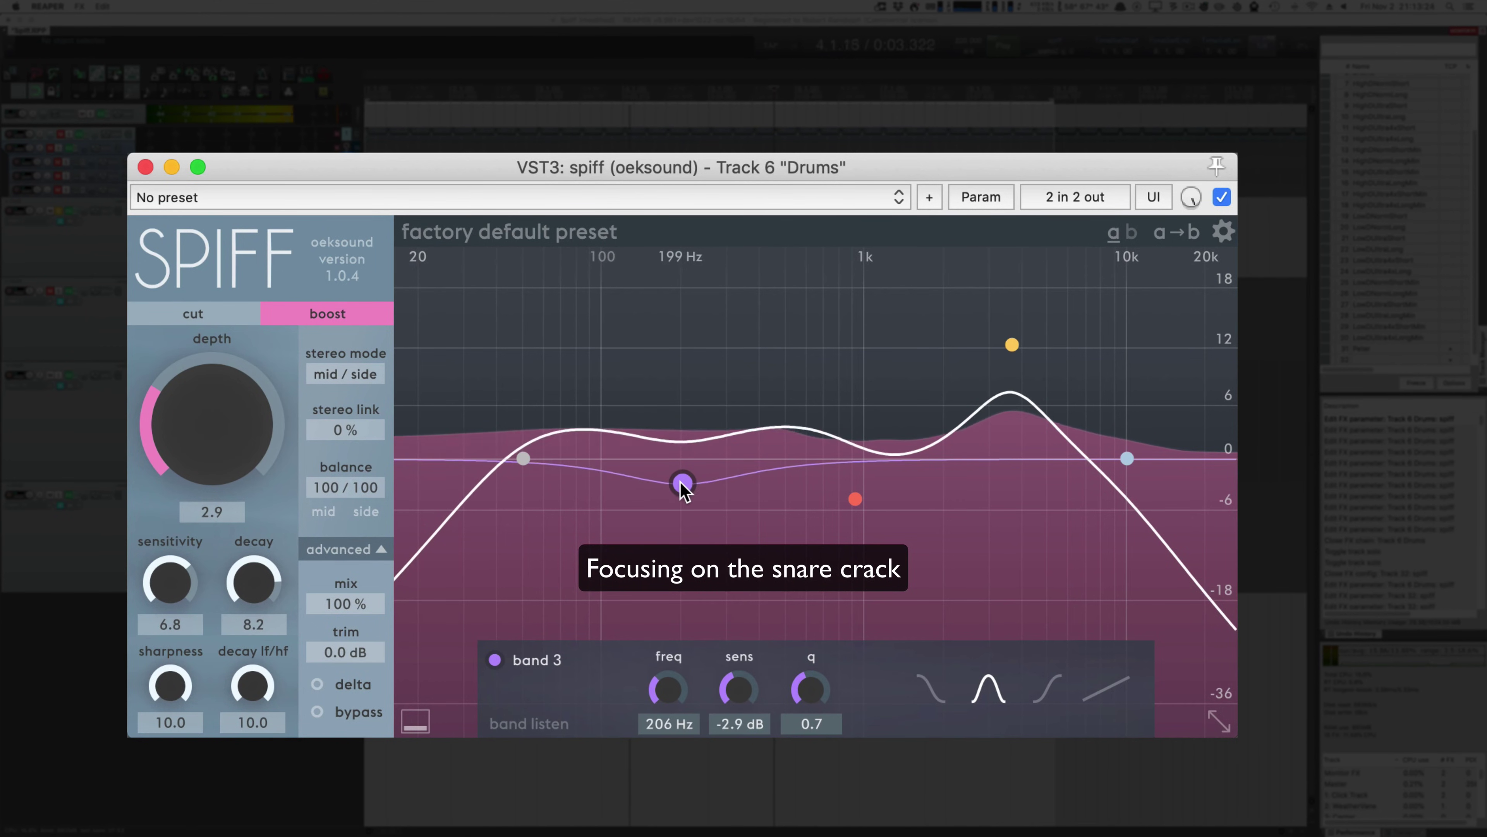
pyautogui.click(931, 688)
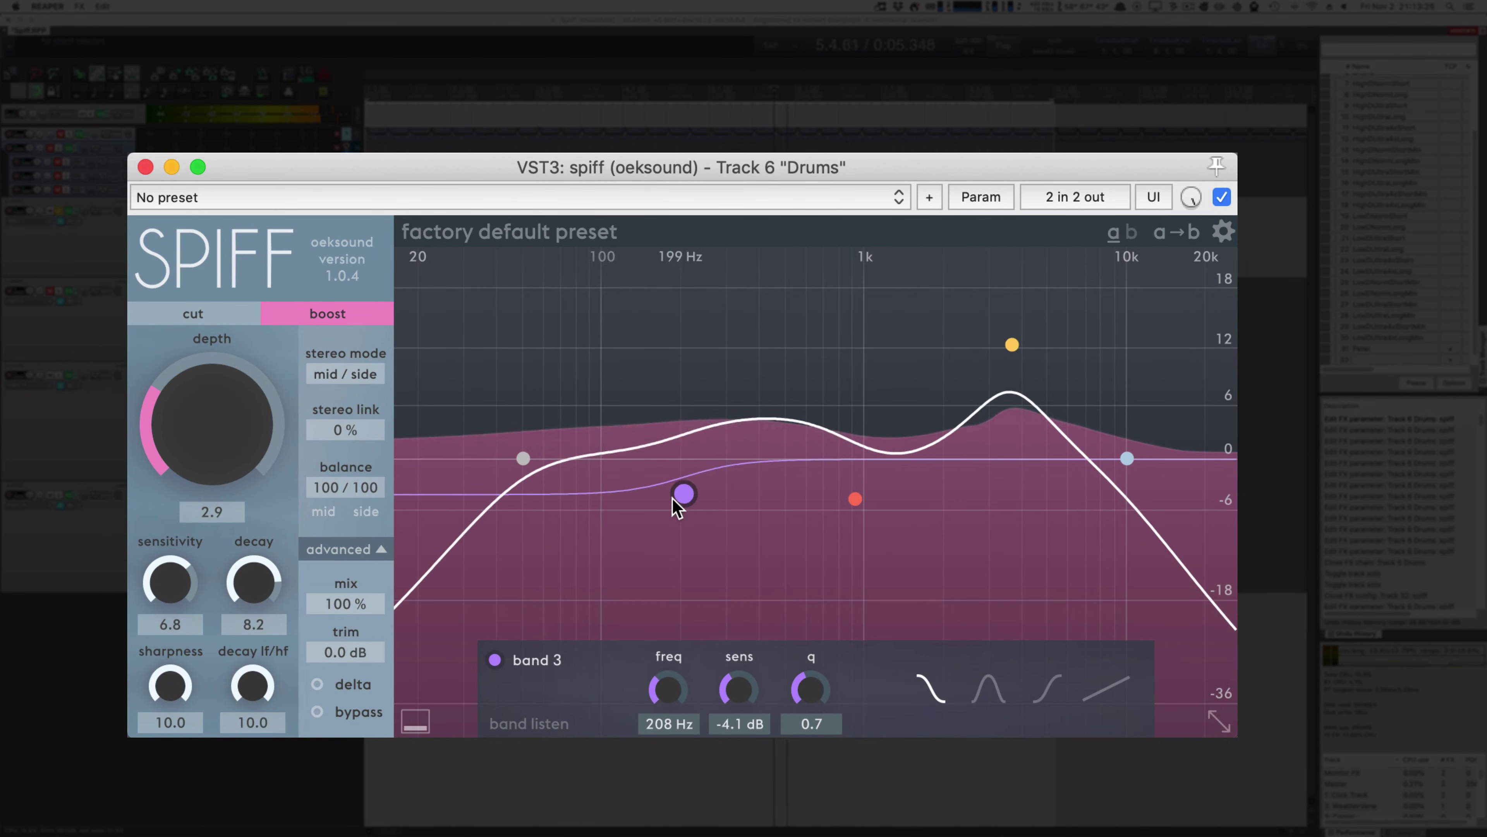
pyautogui.moveTo(683, 496); pyautogui.dragTo(851, 516)
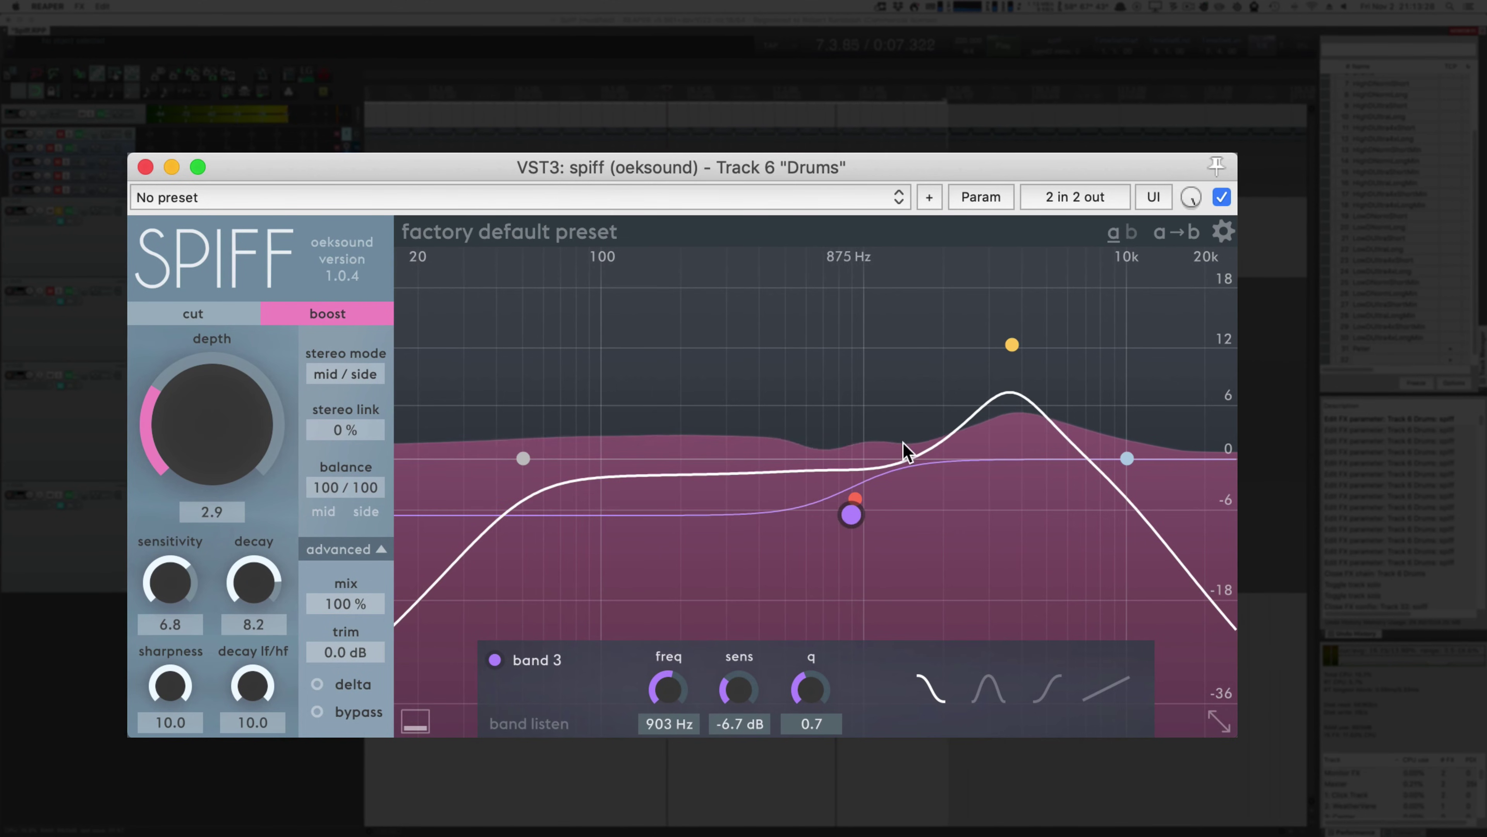
pyautogui.moveTo(1012, 351)
pyautogui.mouseDown()
pyautogui.moveTo(1096, 359)
pyautogui.moveTo(946, 335)
pyautogui.moveTo(999, 349)
pyautogui.moveTo(1004, 376)
pyautogui.mouseUp()
# Step: Compare the drums against bypass, then raise the boost depth to 3.8
pyautogui.click(335, 717)
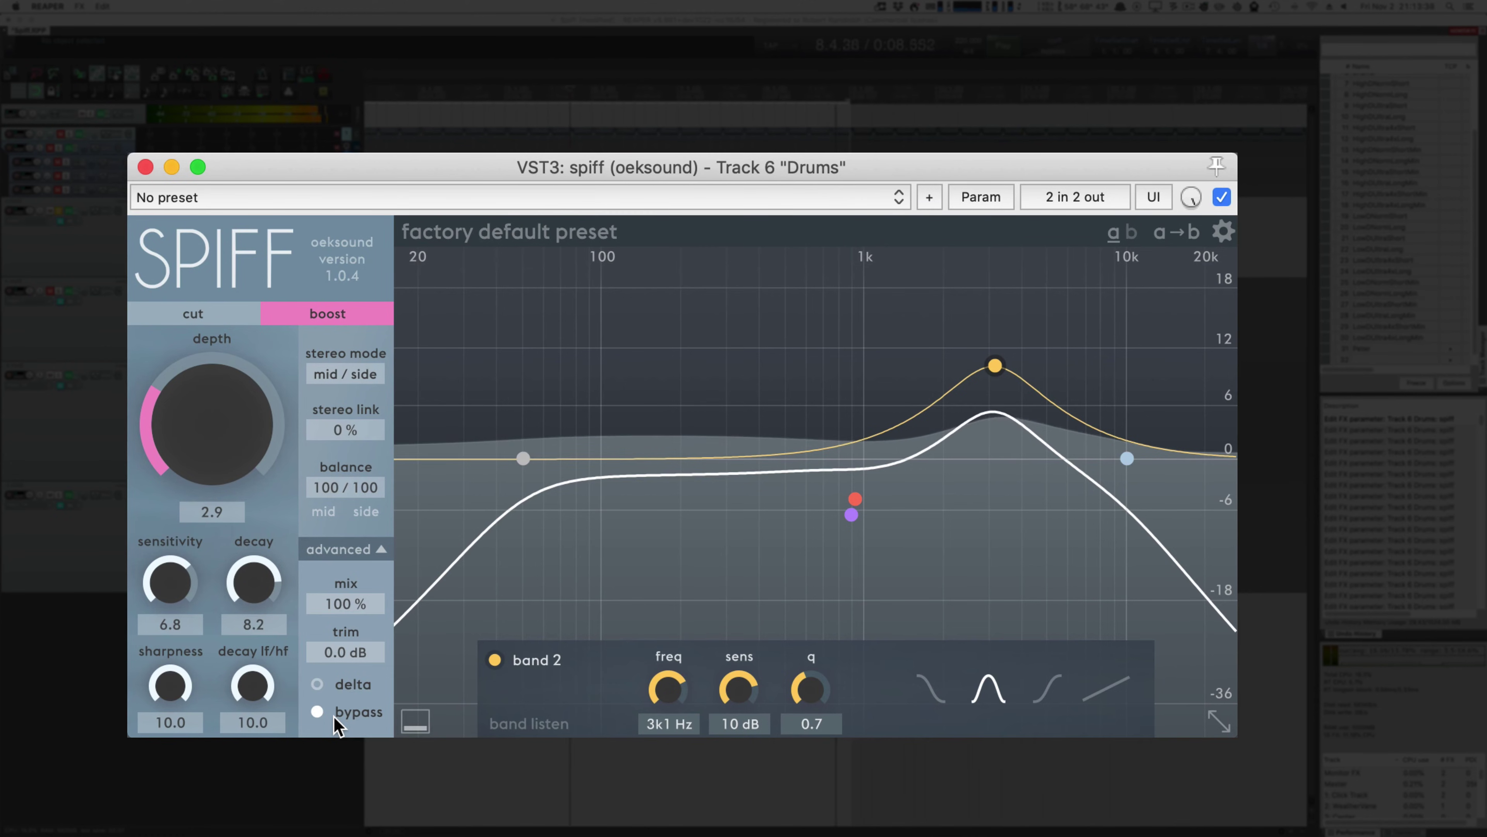
pyautogui.click(335, 715)
pyautogui.moveTo(216, 434); pyautogui.dragTo(269, 439)
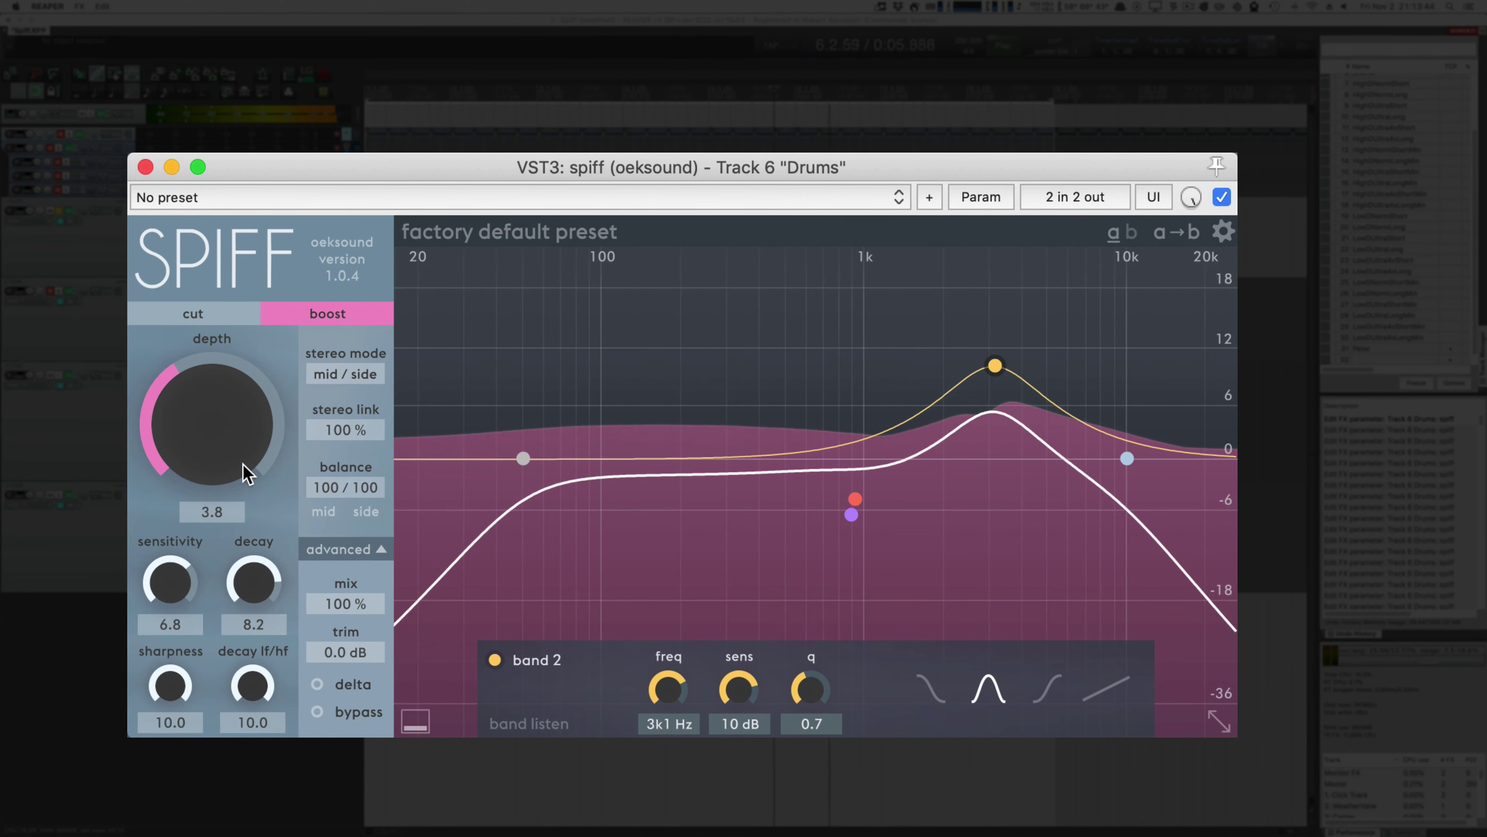
# Step: Lower the Drums spiff depth from 3.8 to 3.2 and compare against bypass
pyautogui.moveTo(212, 468); pyautogui.dragTo(285, 699)
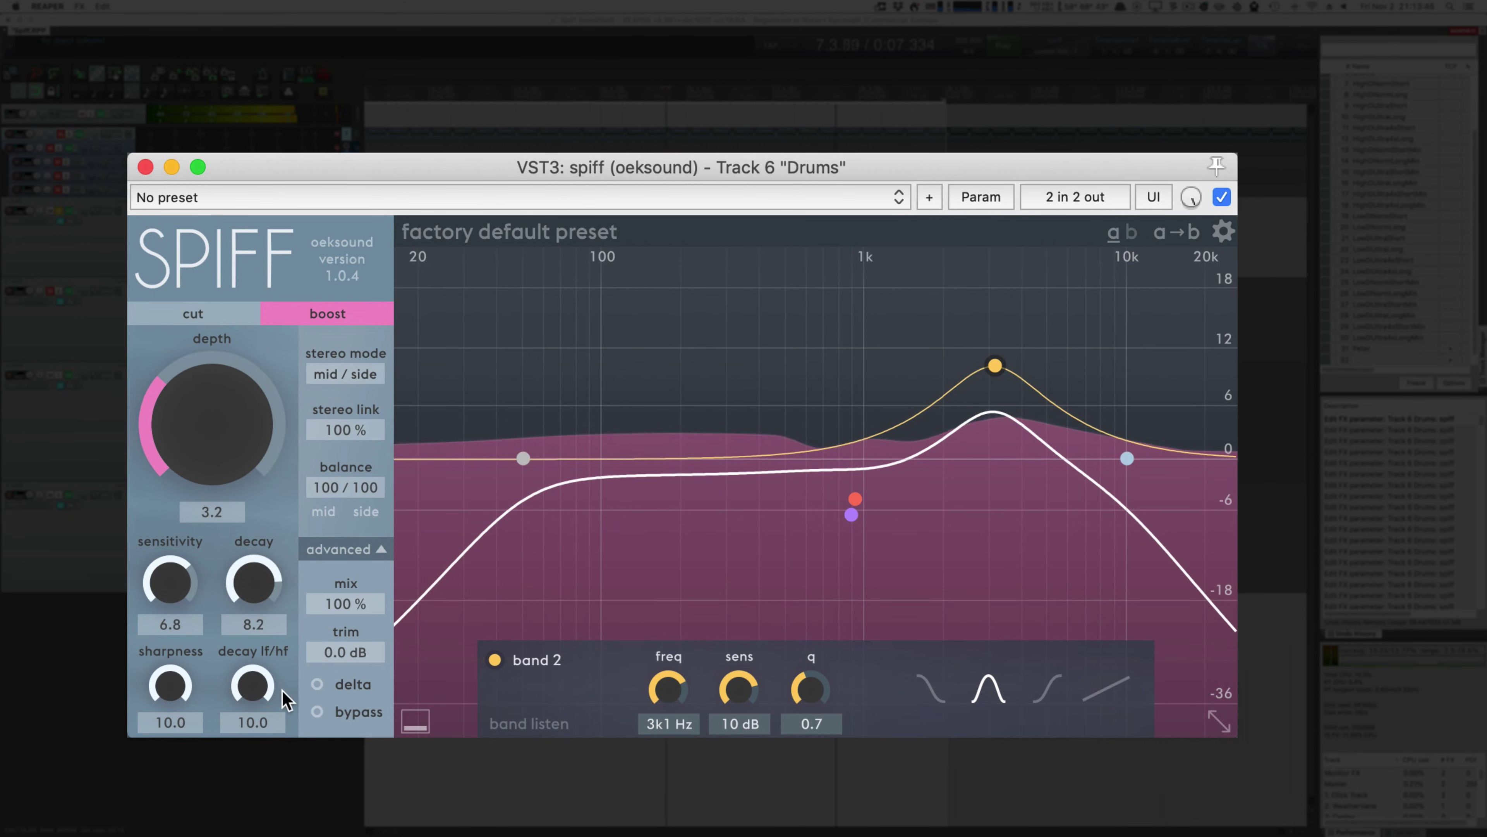
pyautogui.click(338, 717)
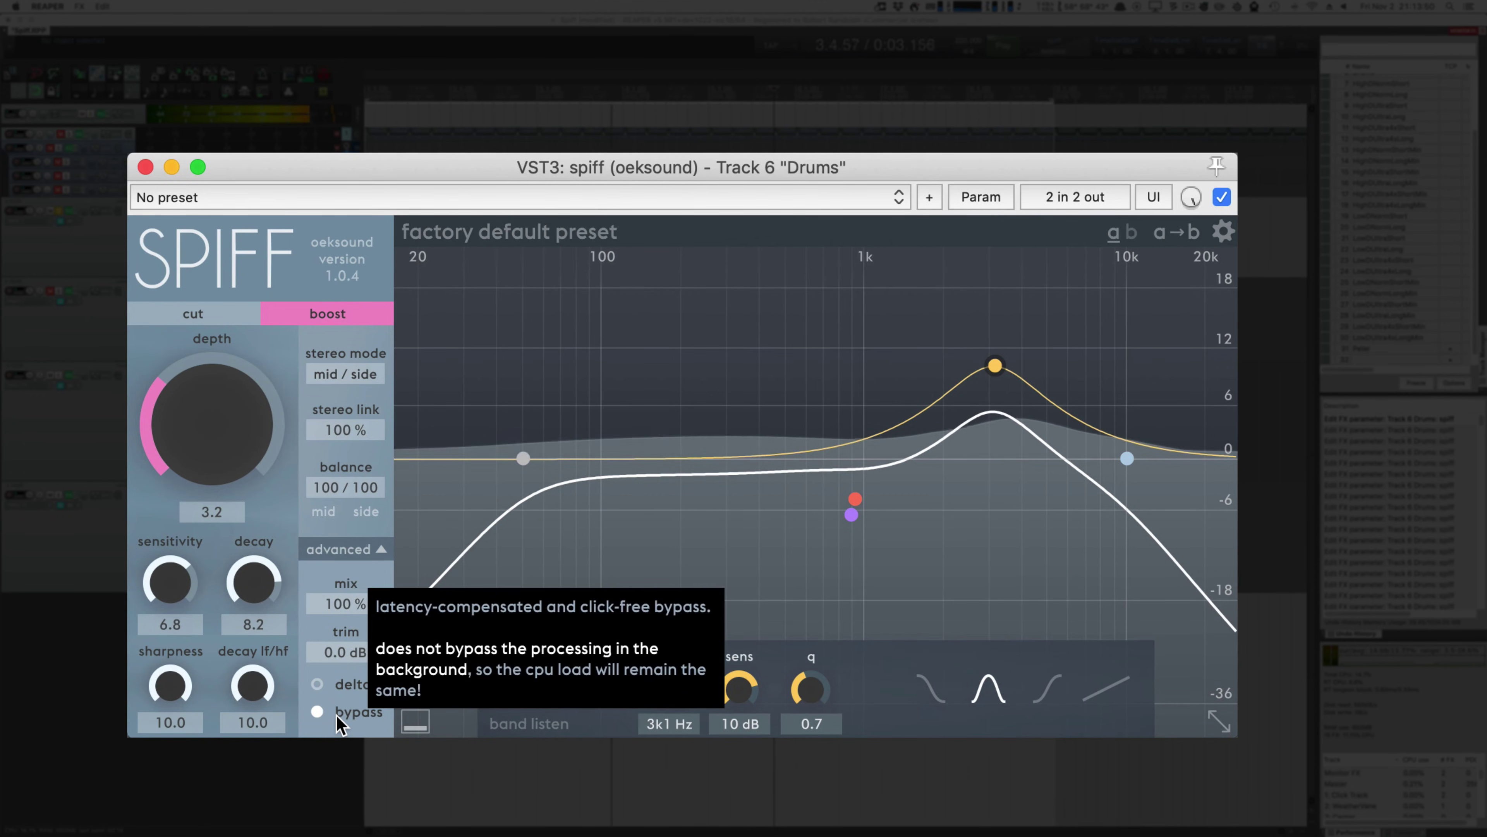
pyautogui.click(339, 717)
# Step: Shorten the decay from 8.2 to 3.7 and compare the drums with and without spiff
pyautogui.moveTo(257, 603); pyautogui.dragTo(257, 726)
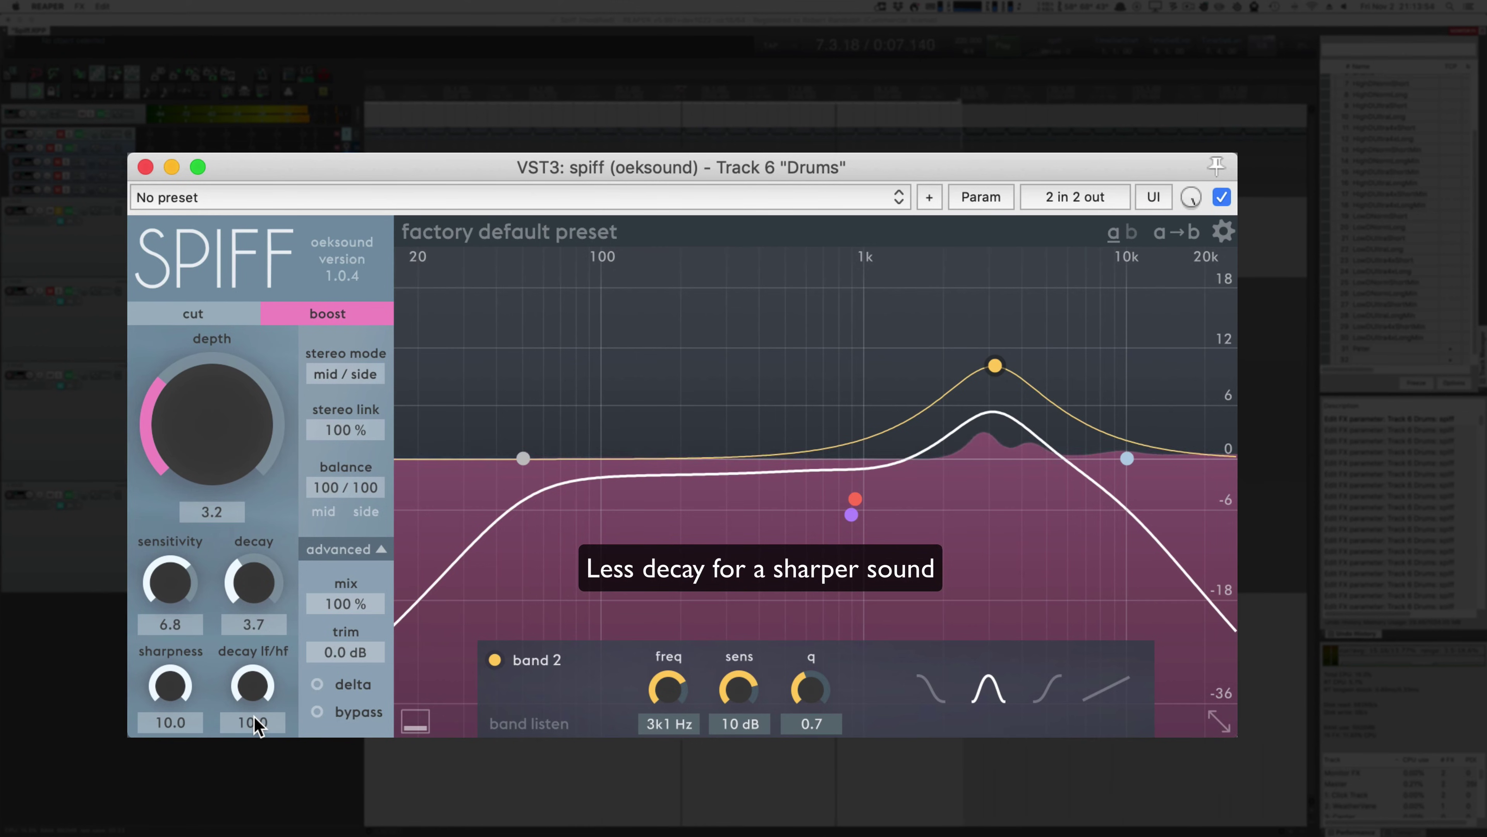
pyautogui.click(358, 719)
pyautogui.click(359, 719)
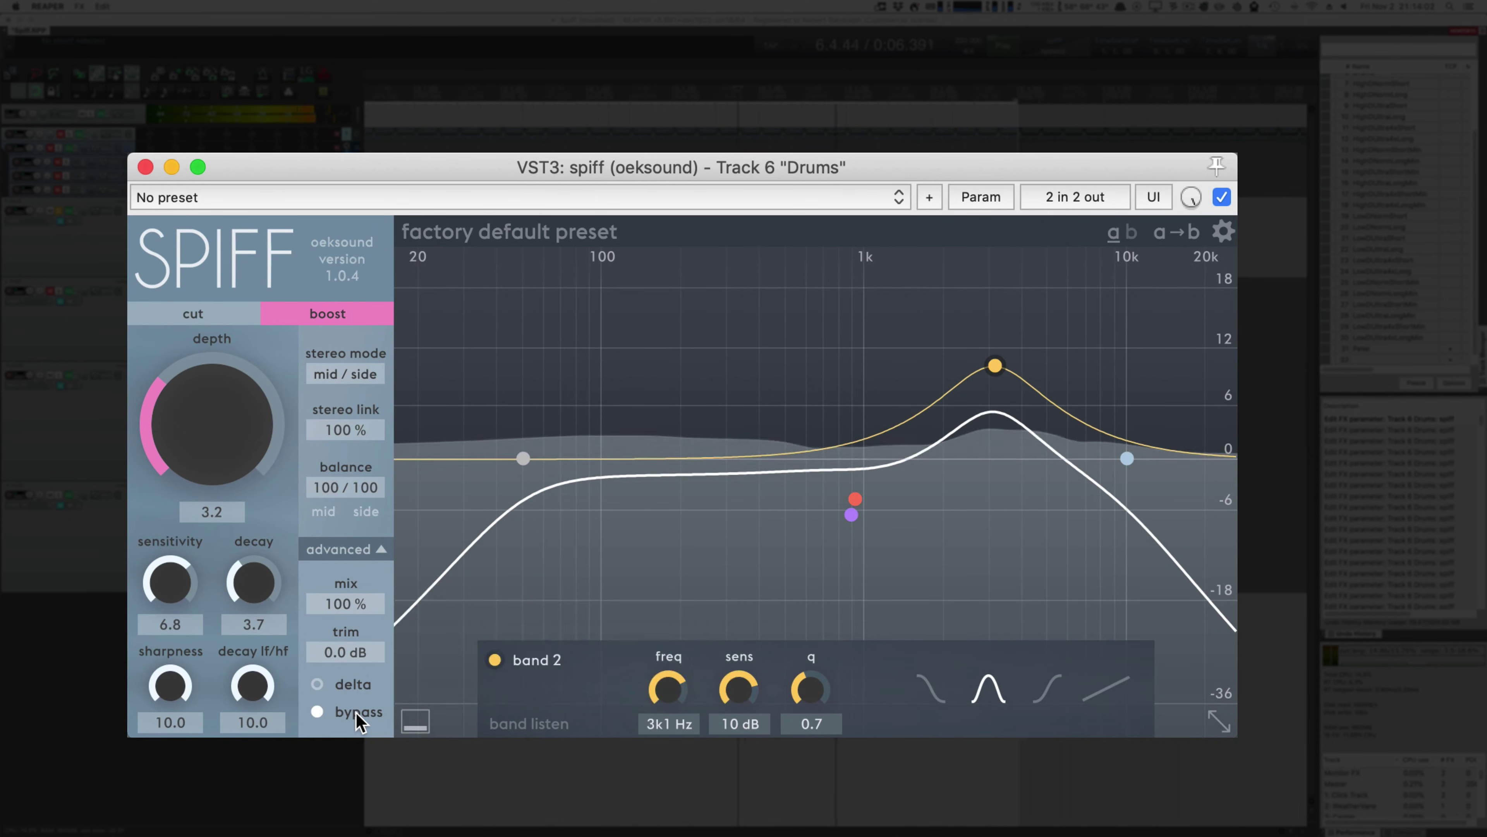
pyautogui.click(358, 711)
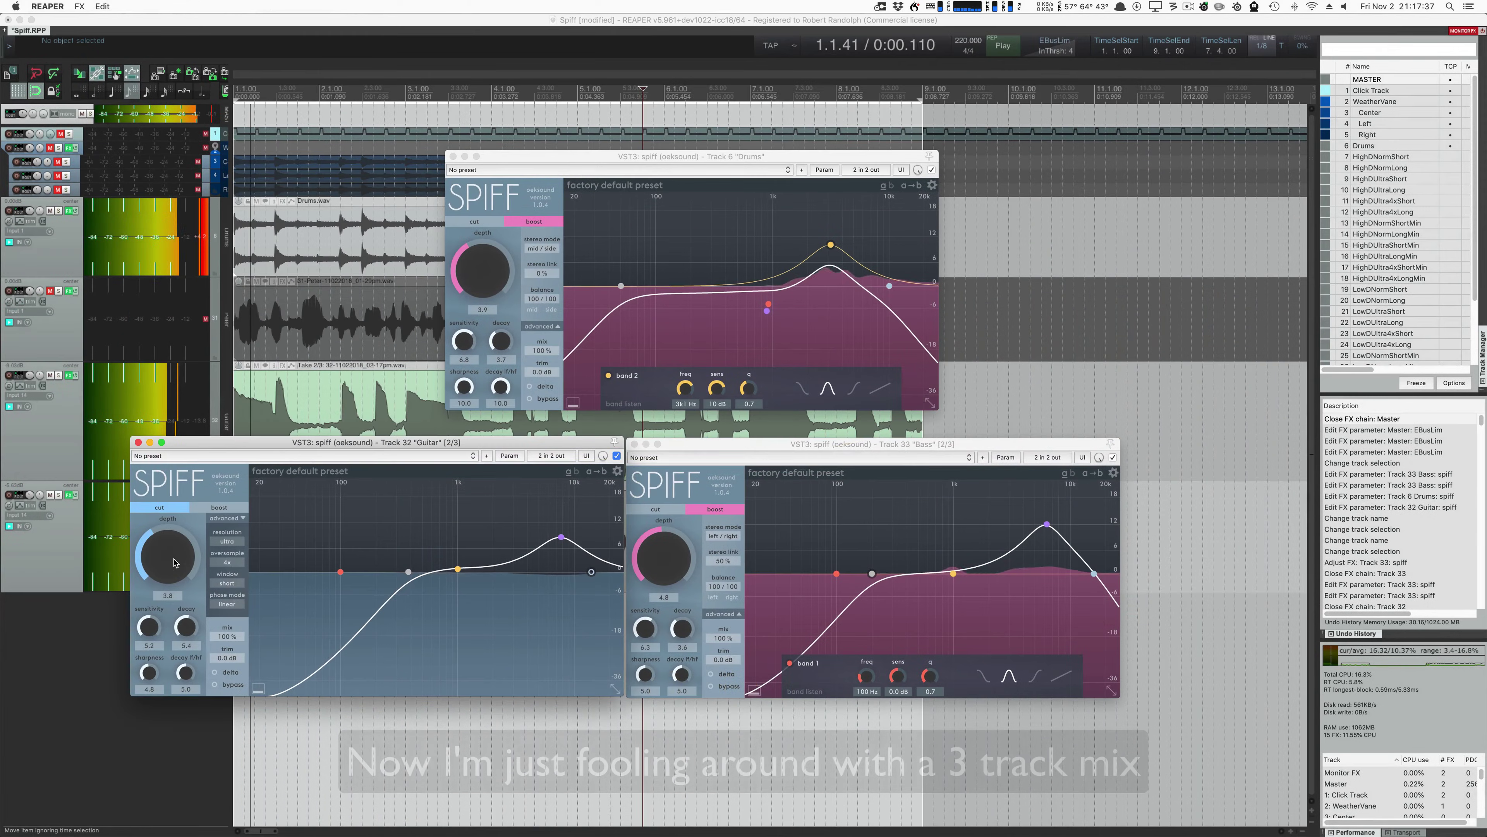
# Step: Raise depth on Guitar (4.4), Drums and Bass, lower Guitar stereo link, boost Bass band 1 to 15 dB
pyautogui.moveTo(174, 562); pyautogui.dragTo(174, 552)
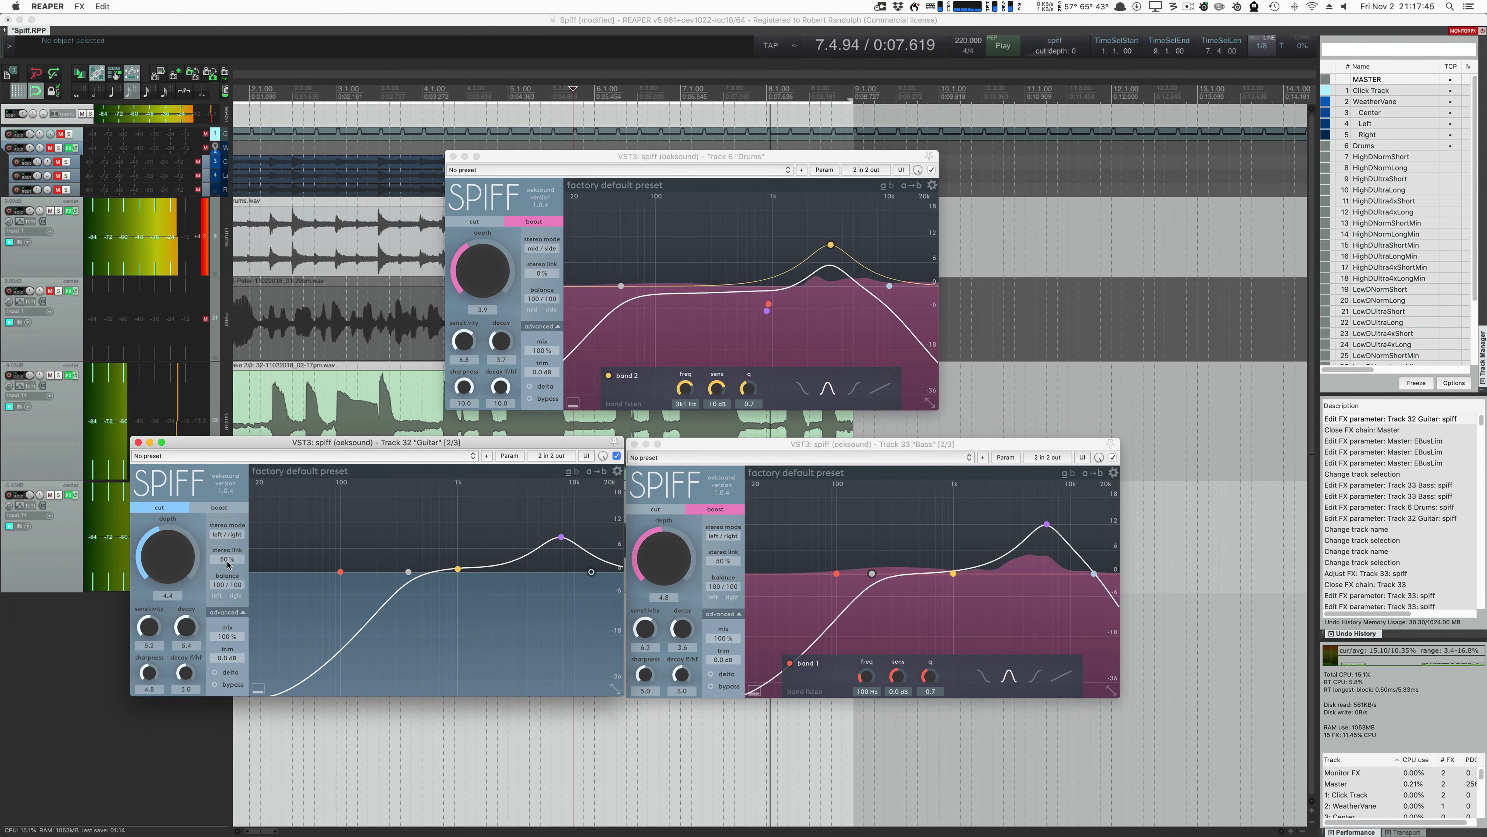
pyautogui.moveTo(227, 559); pyautogui.dragTo(228, 626)
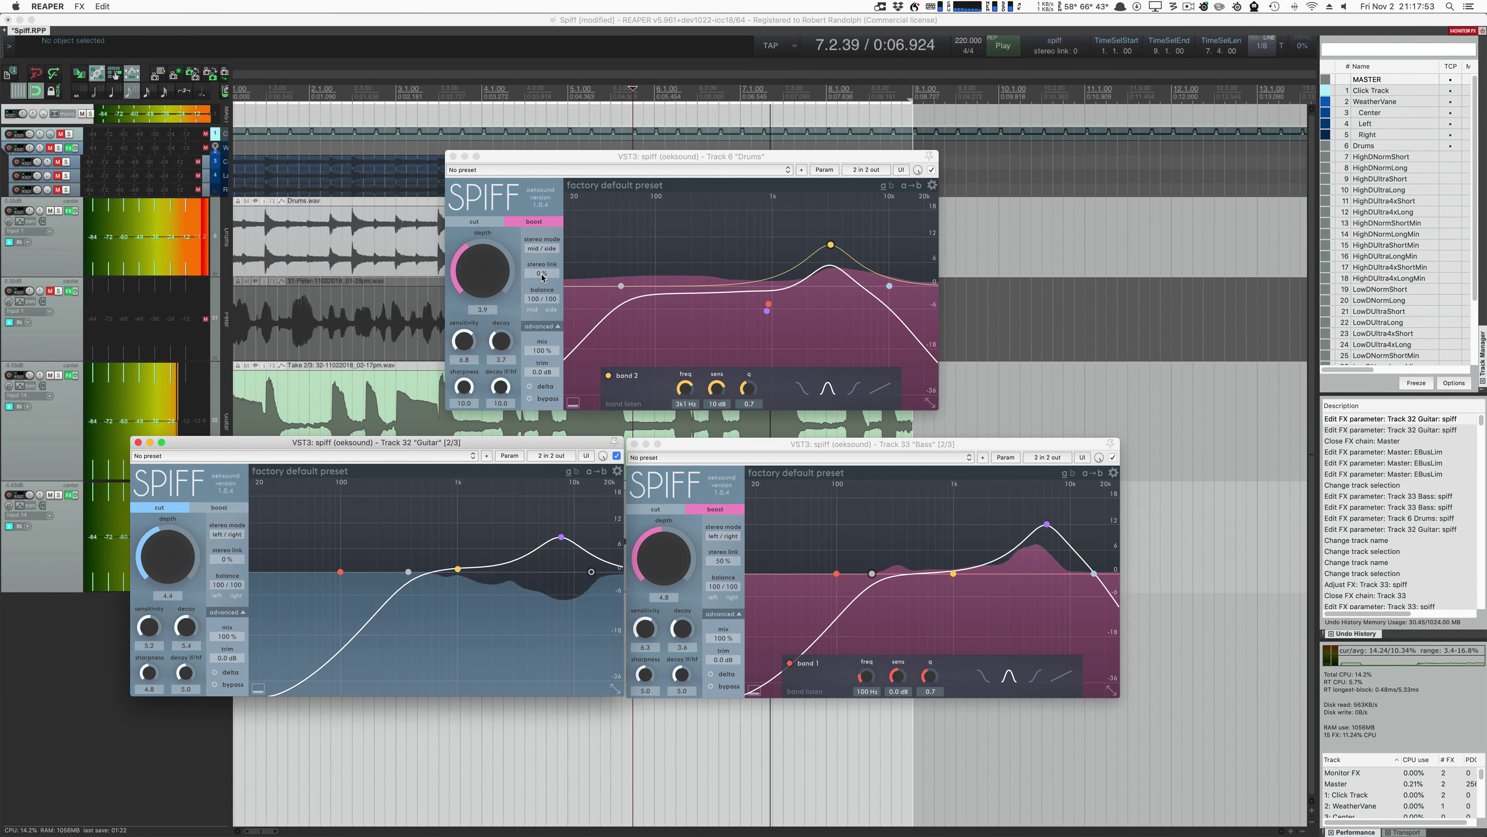
pyautogui.moveTo(490, 273); pyautogui.dragTo(491, 251)
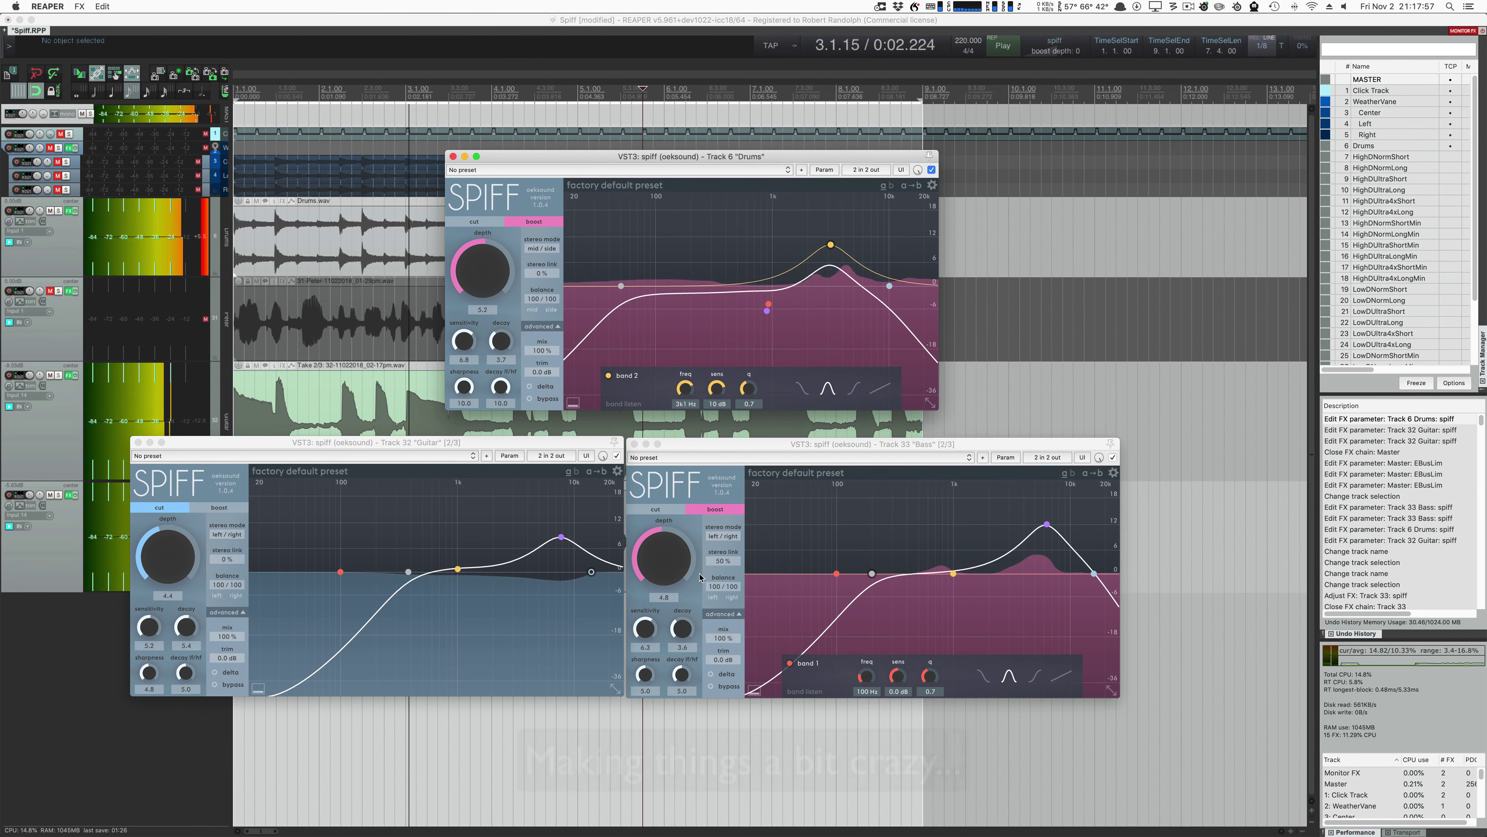
pyautogui.moveTo(674, 570); pyautogui.dragTo(664, 560)
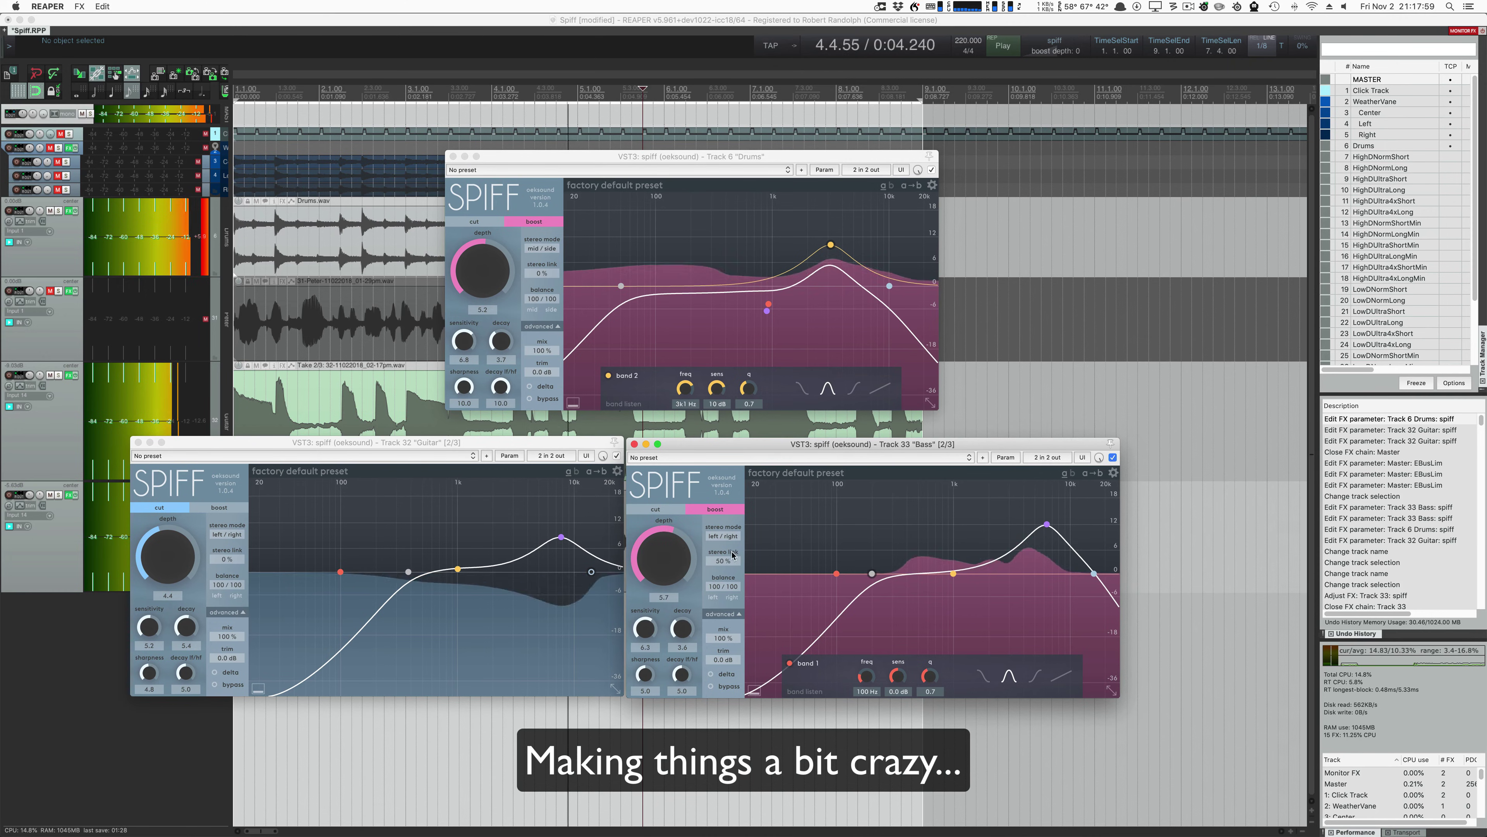
pyautogui.moveTo(836, 573); pyautogui.dragTo(832, 512)
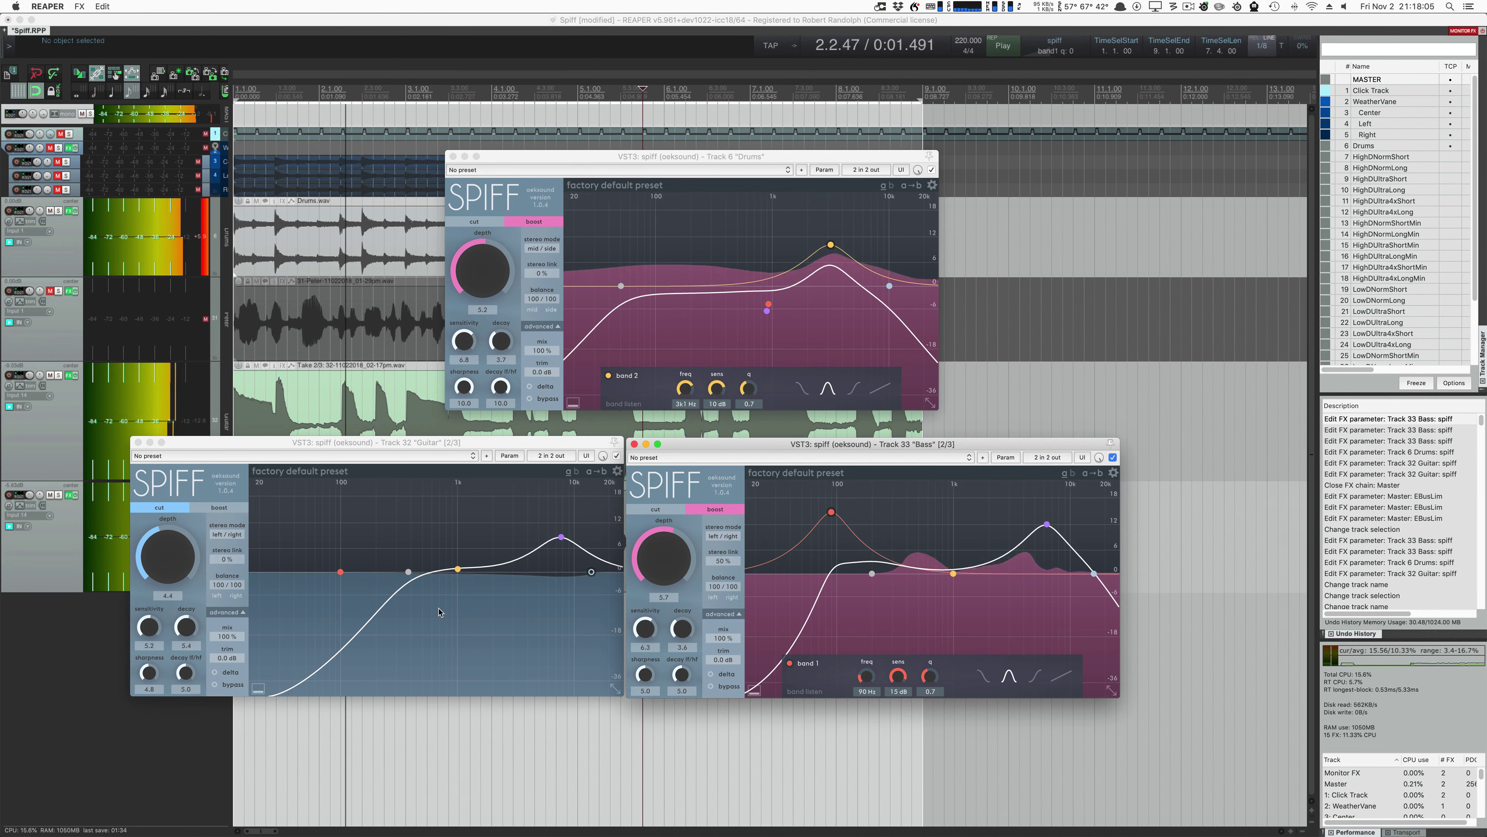
# Step: On the Guitar lo cut band, raise sensitivity to 6.8 and shorten decay to 2.6
pyautogui.click(404, 564)
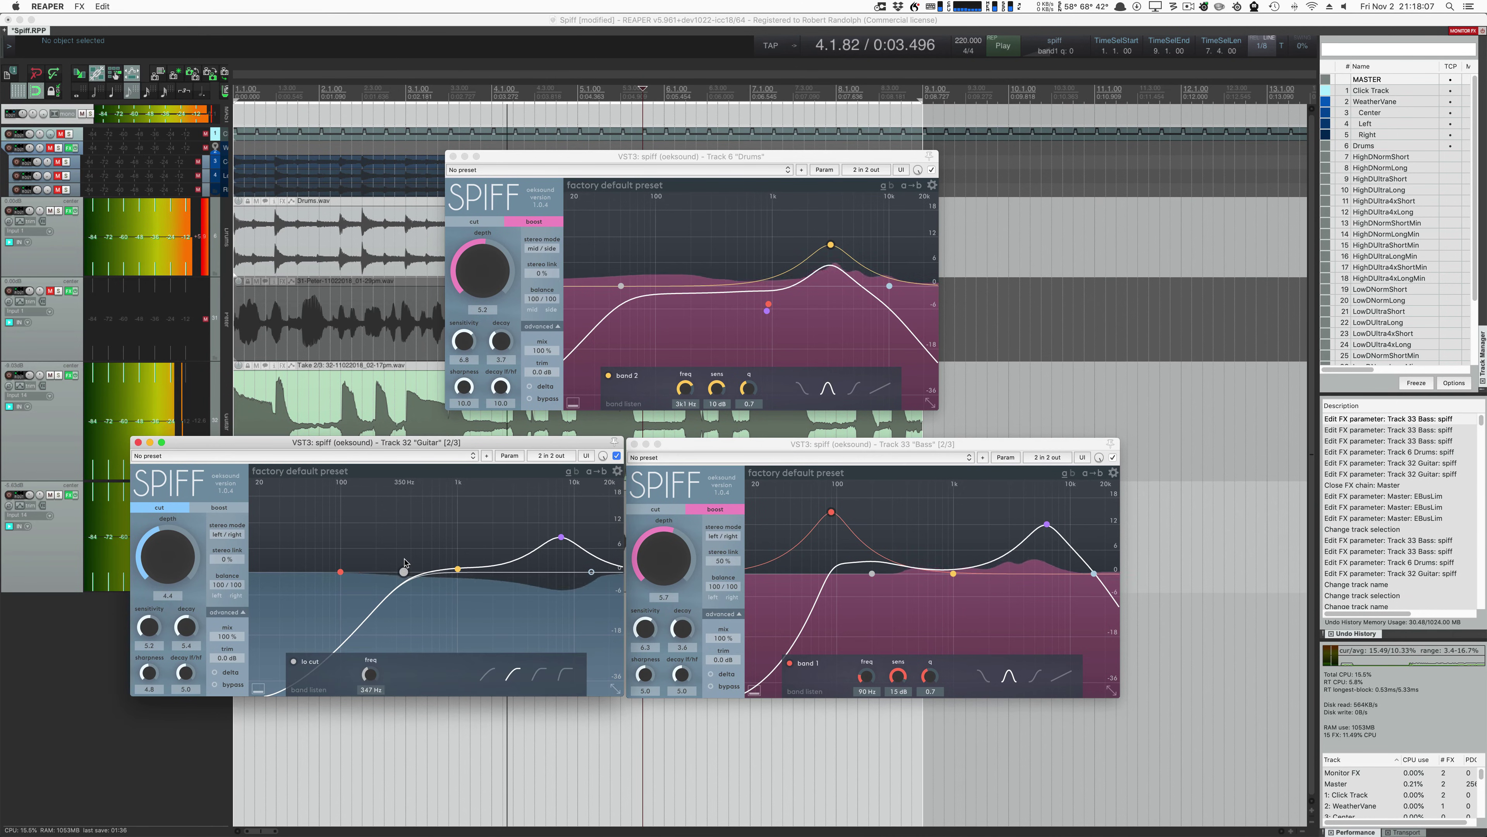
pyautogui.moveTo(153, 610); pyautogui.dragTo(185, 680)
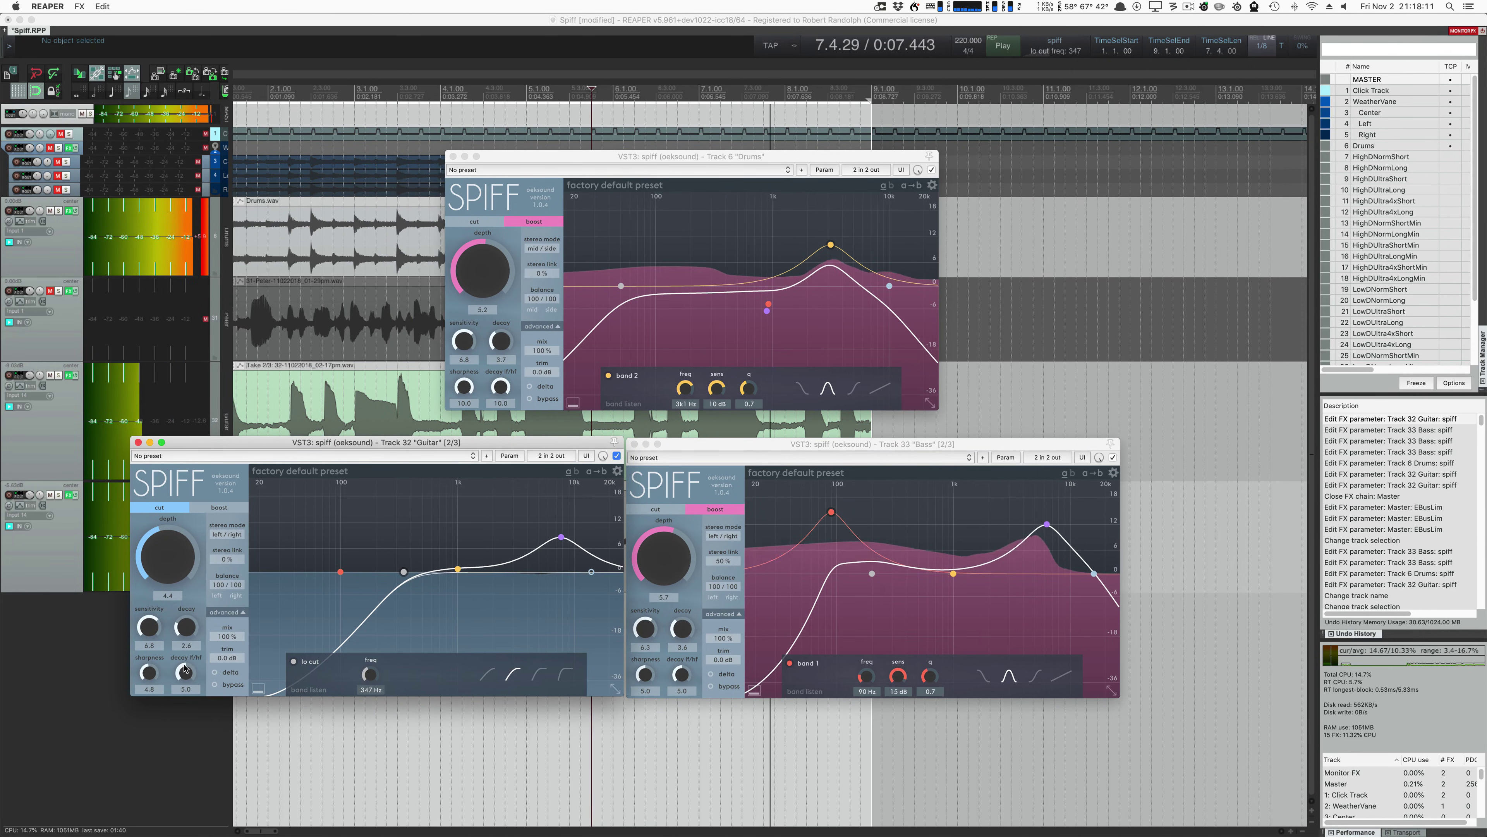
pyautogui.moveTo(166, 560)
pyautogui.mouseDown()
pyautogui.moveTo(160, 526)
pyautogui.moveTo(147, 578)
pyautogui.mouseUp()
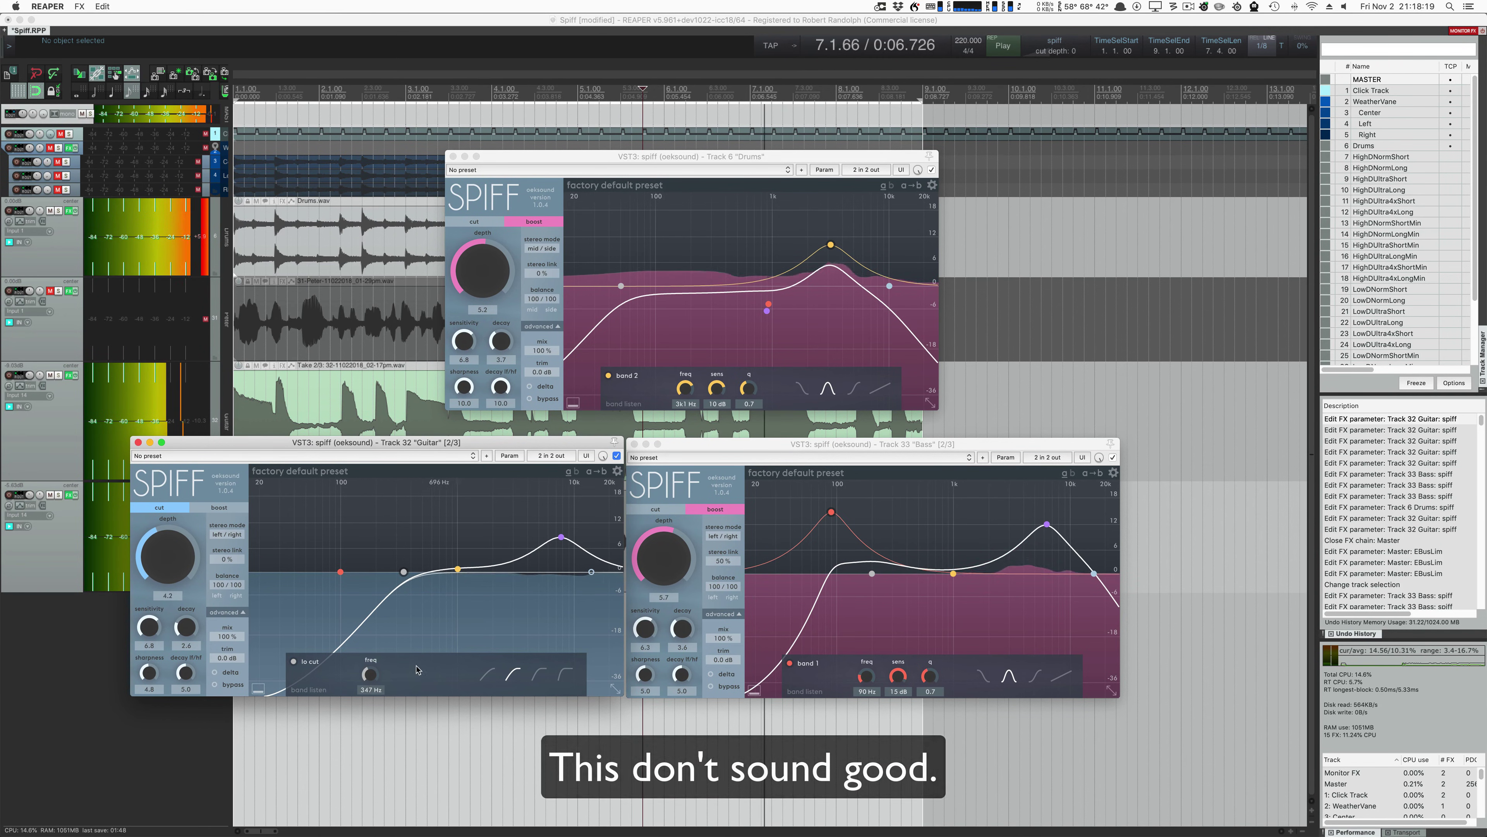
# Step: Toggle bypass on the Guitar, Bass and Drums spiffs to compare each before and after
pyautogui.click(215, 684)
pyautogui.click(215, 685)
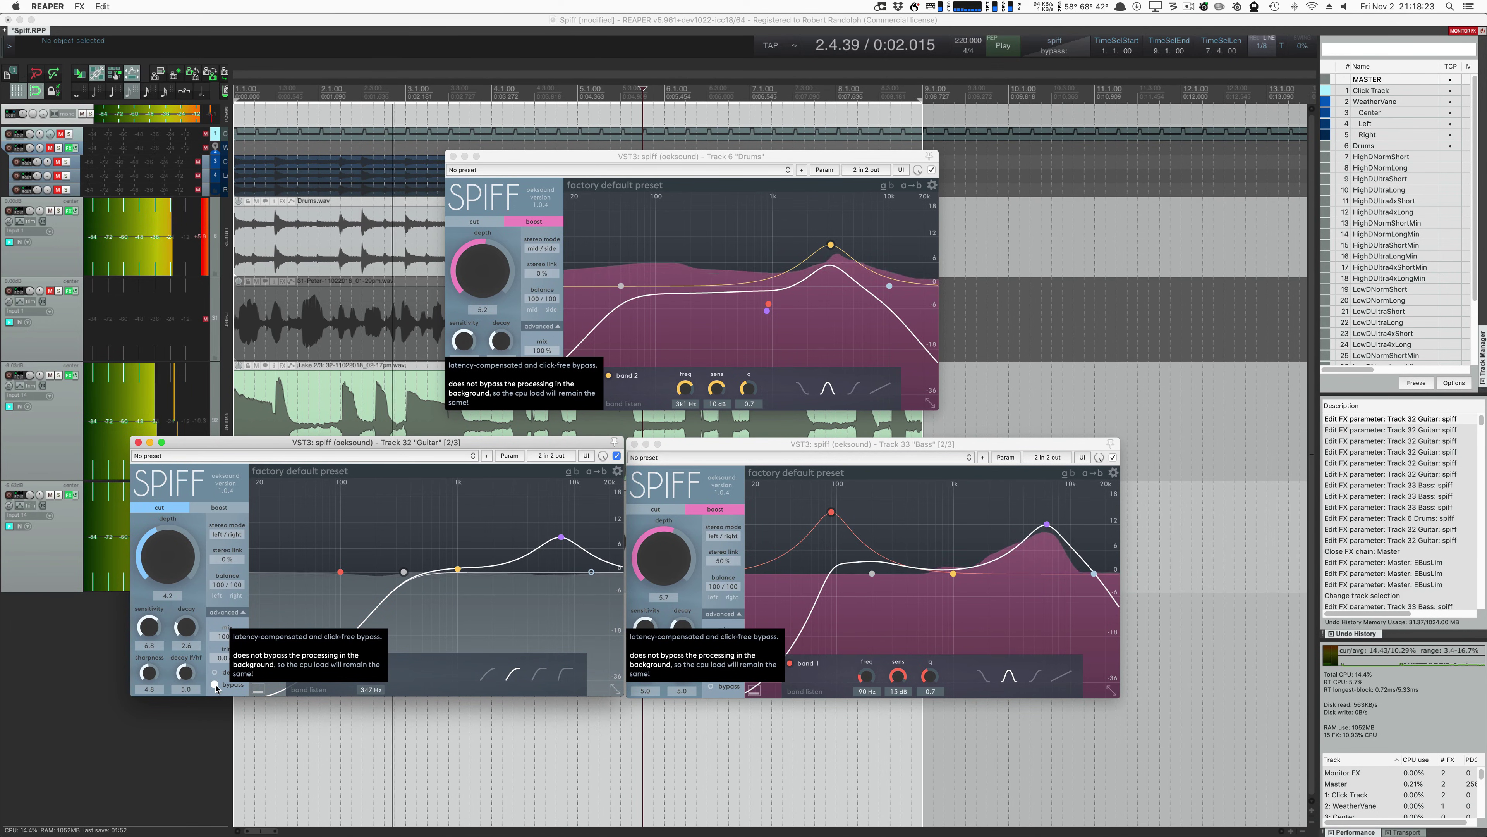
pyautogui.click(215, 686)
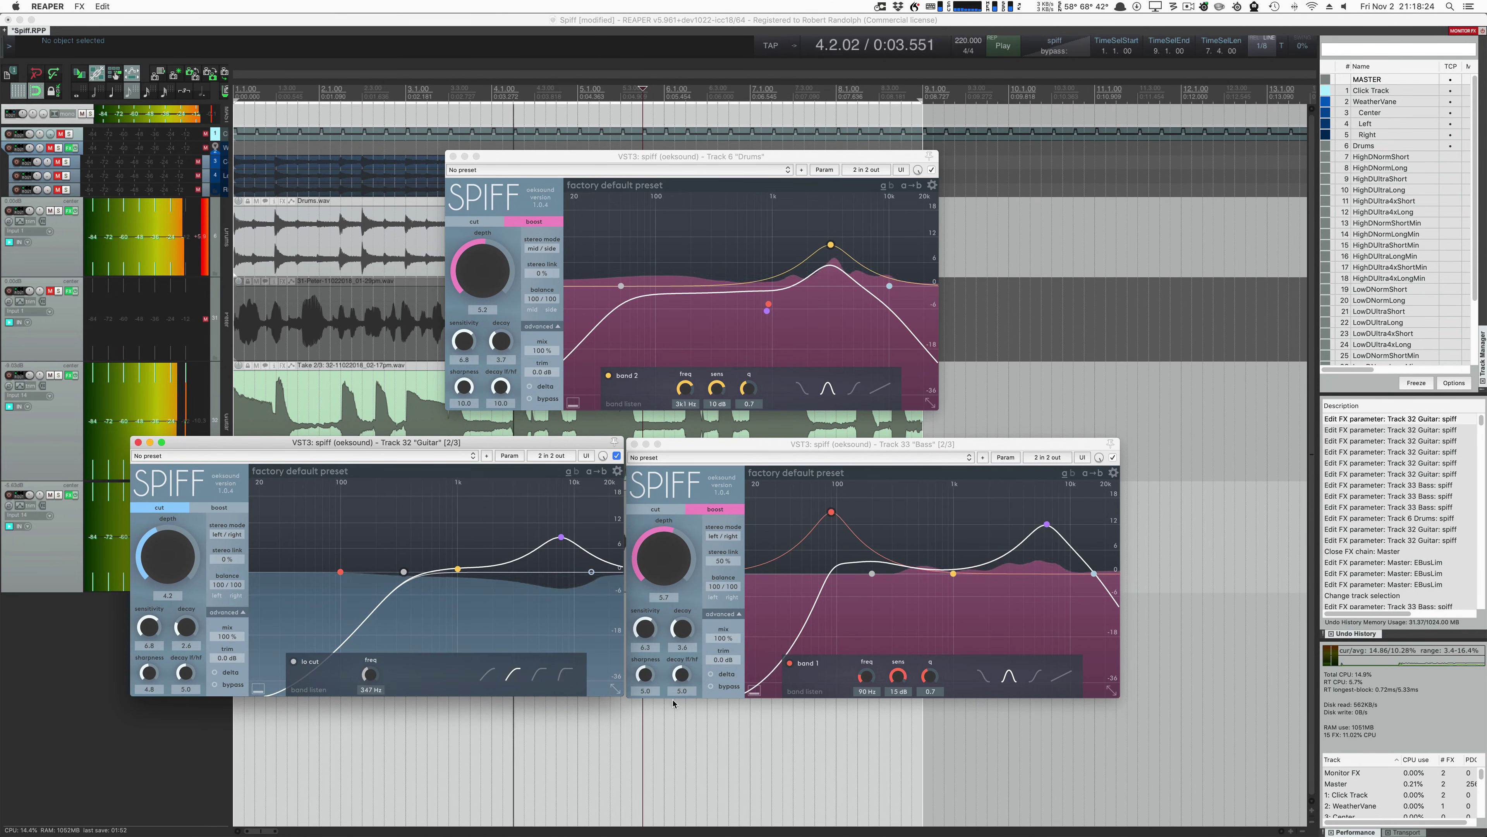
pyautogui.click(721, 687)
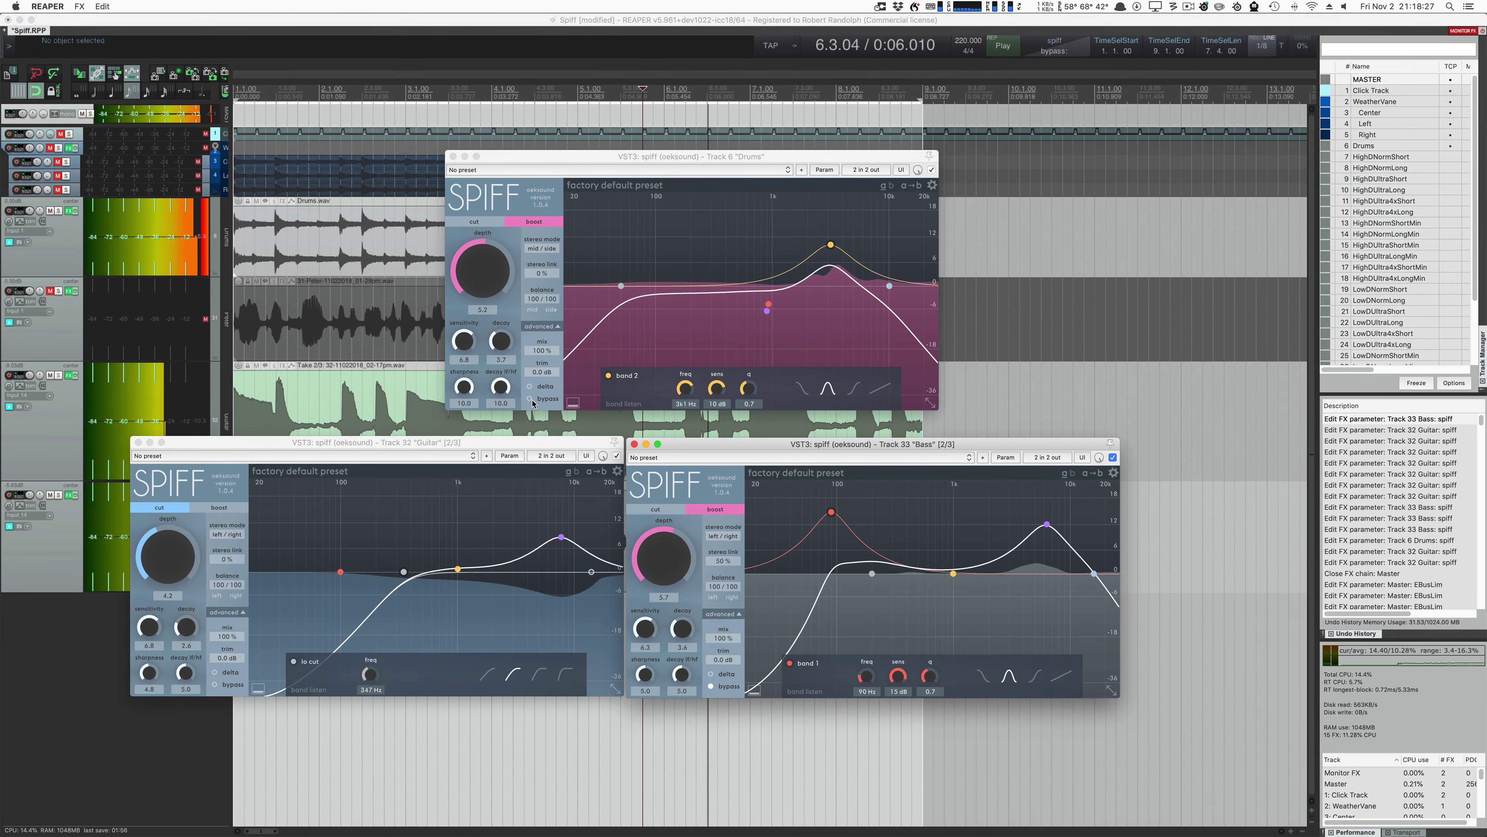
pyautogui.click(530, 400)
pyautogui.click(216, 685)
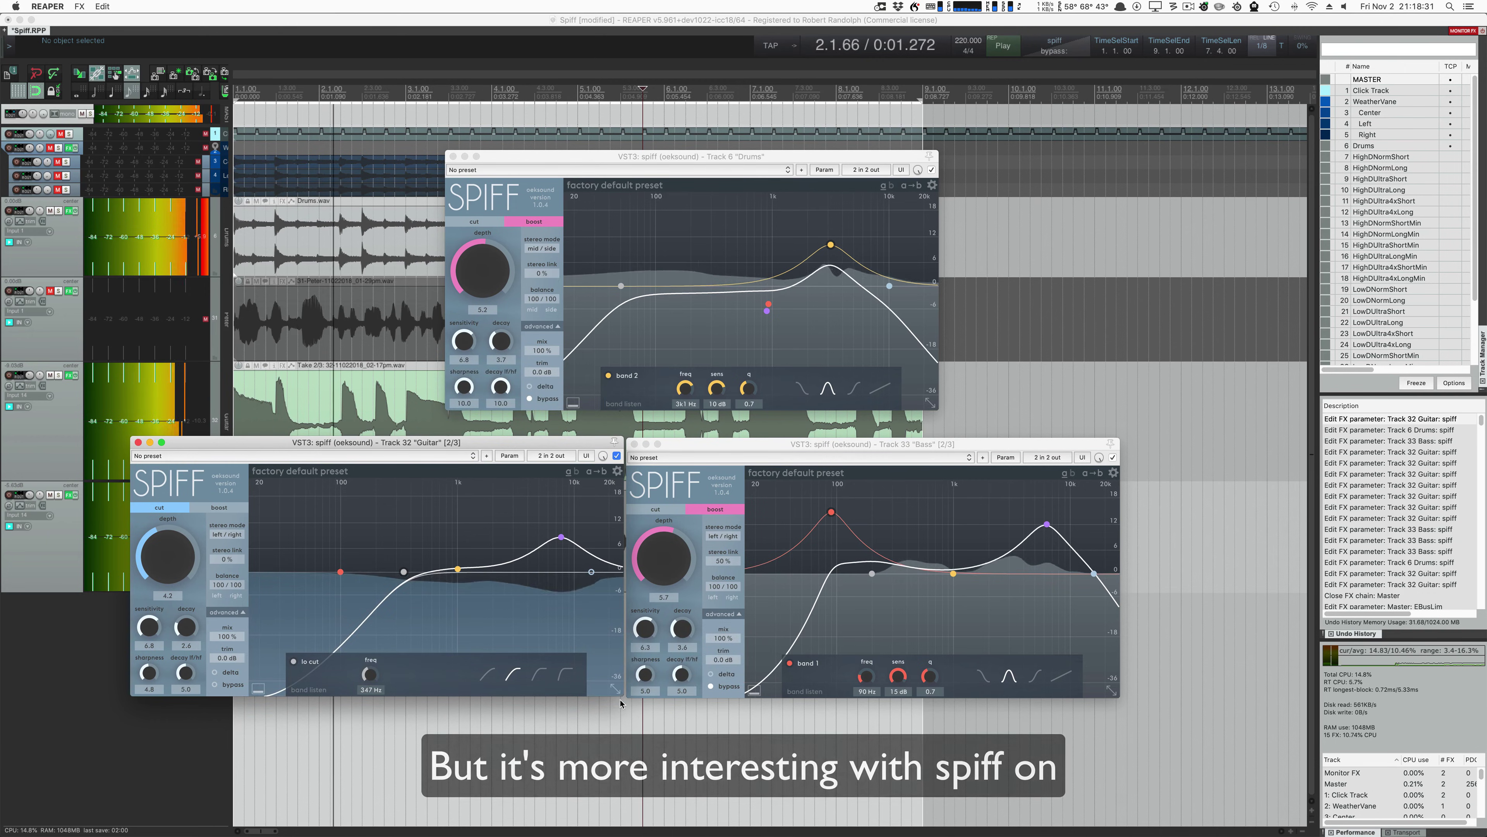
pyautogui.click(531, 400)
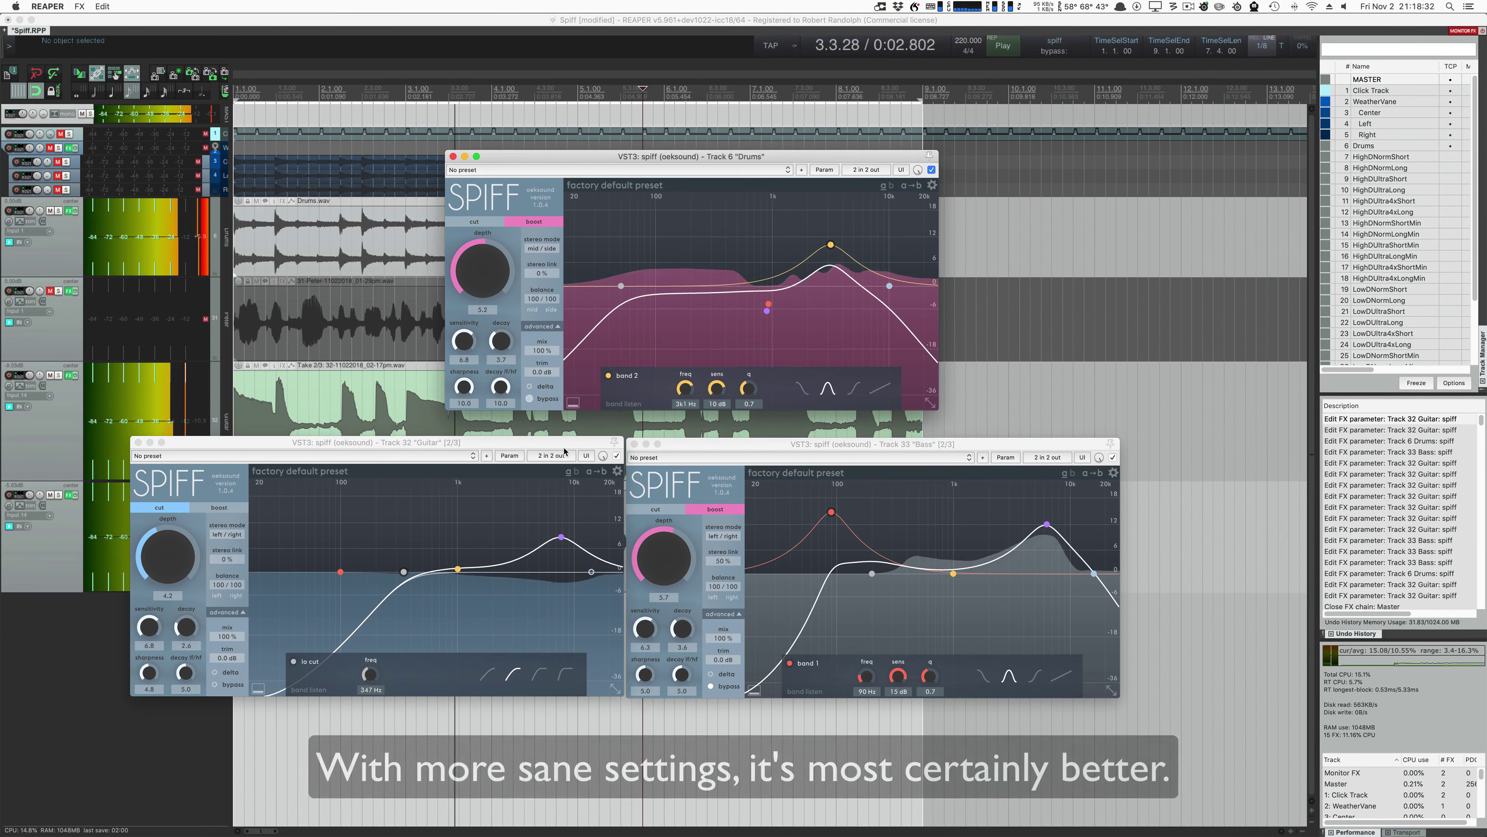
pyautogui.click(715, 689)
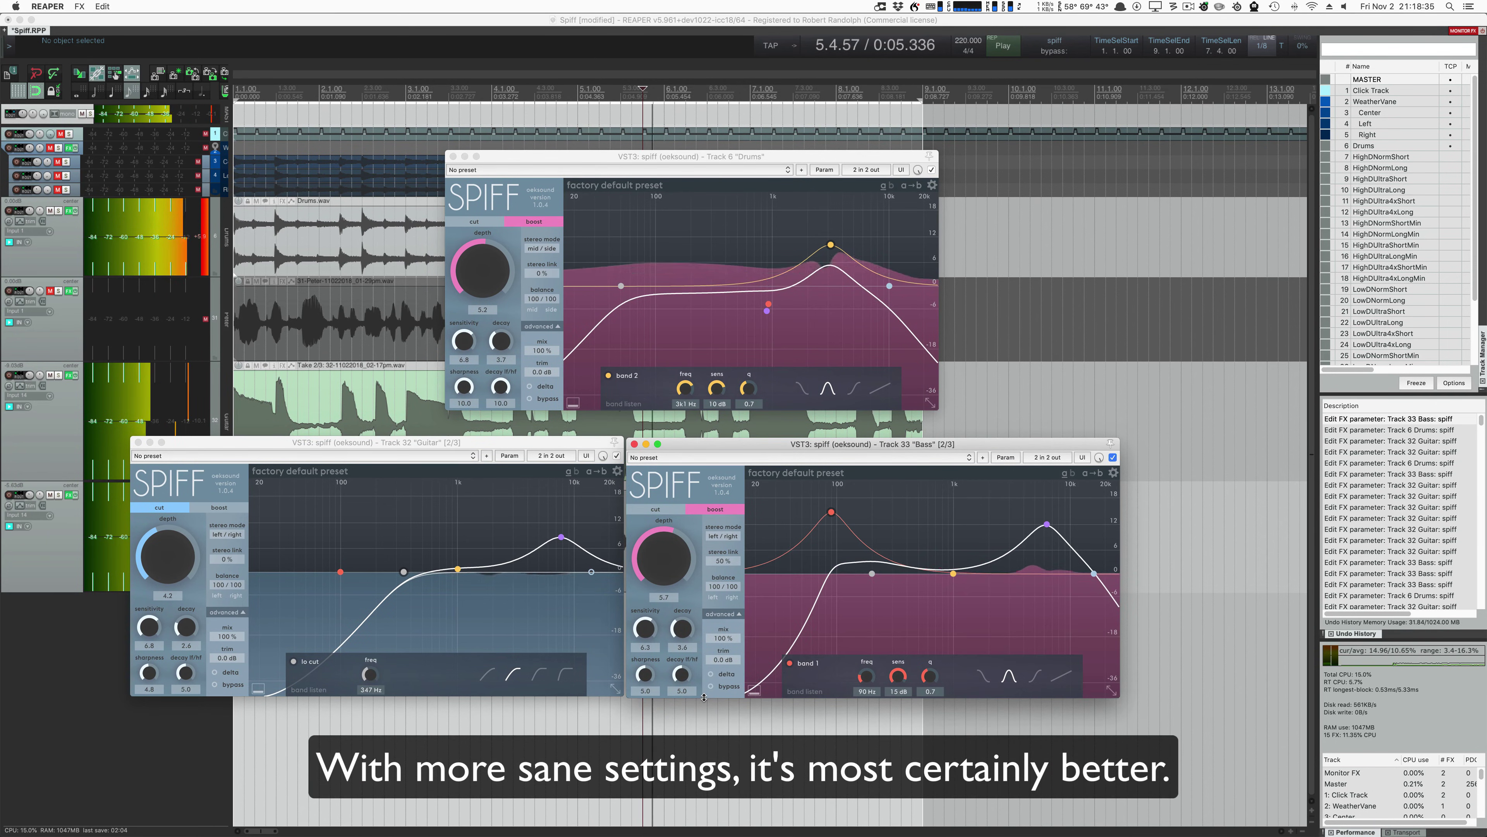